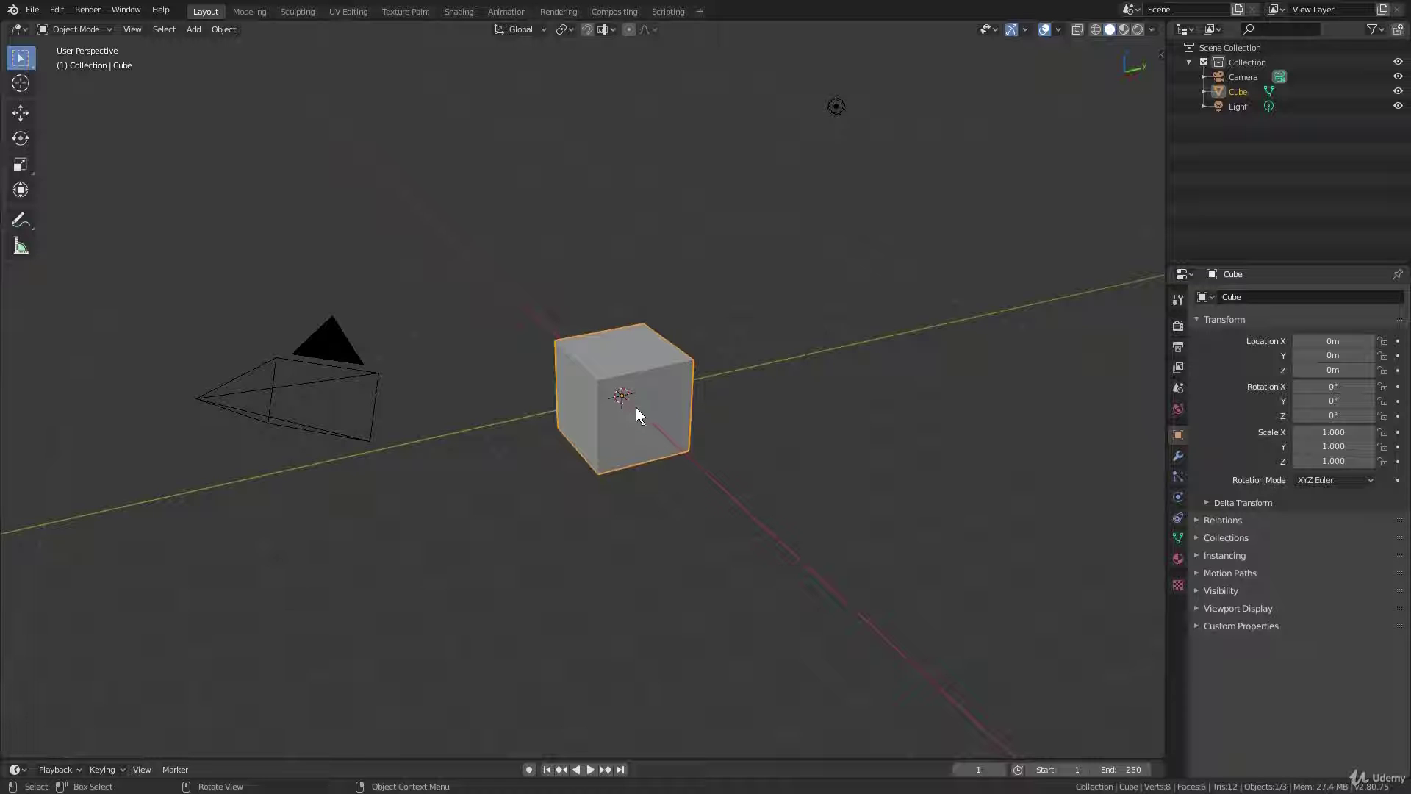
# Examine the interaction modes available for the selected cube
pyautogui.moveTo(636, 408)
pyautogui.mouseDown(button='middle')
pyautogui.moveTo(536, 416)
pyautogui.moveTo(558, 460)
pyautogui.moveTo(654, 408)
pyautogui.moveTo(621, 419)
pyautogui.mouseUp(button='middle')
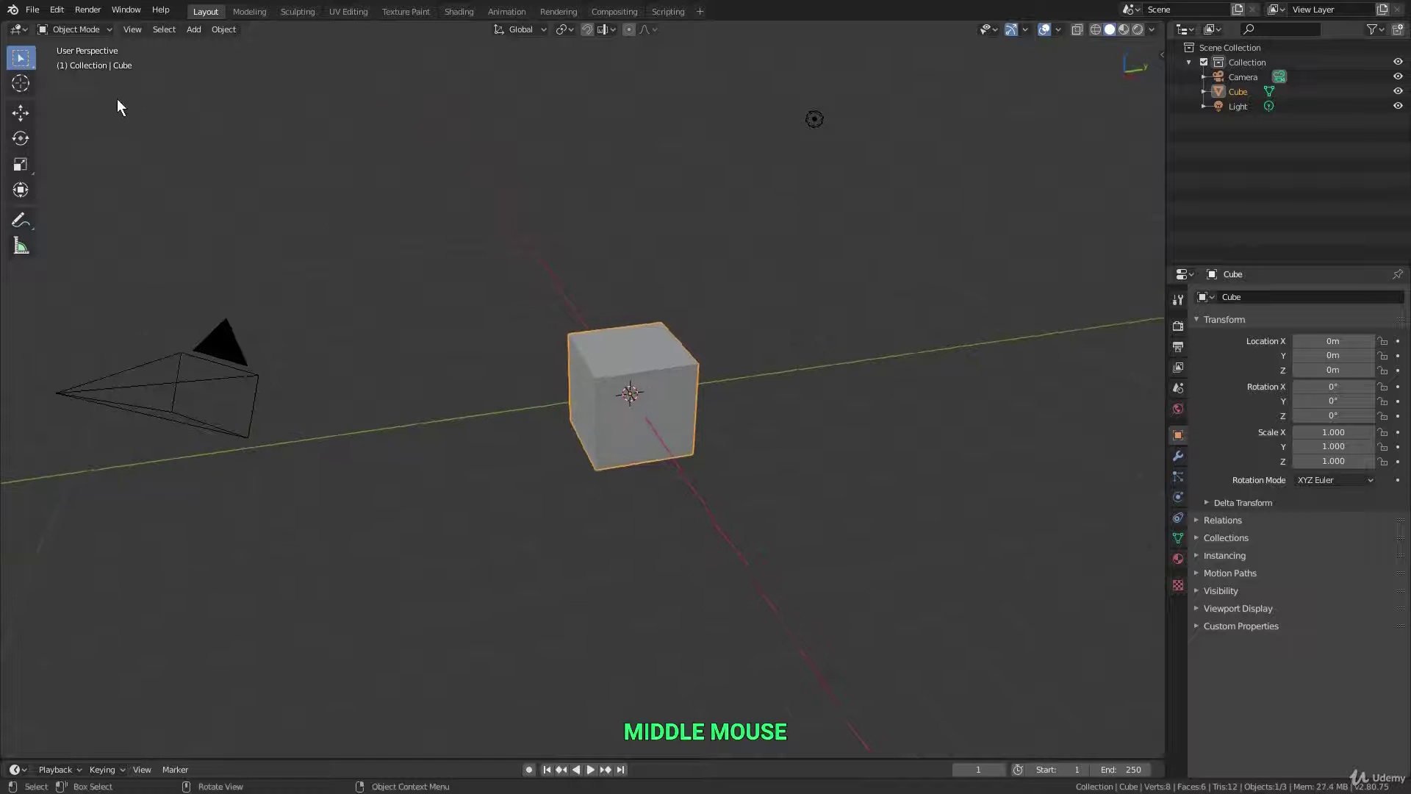
pyautogui.click(89, 33)
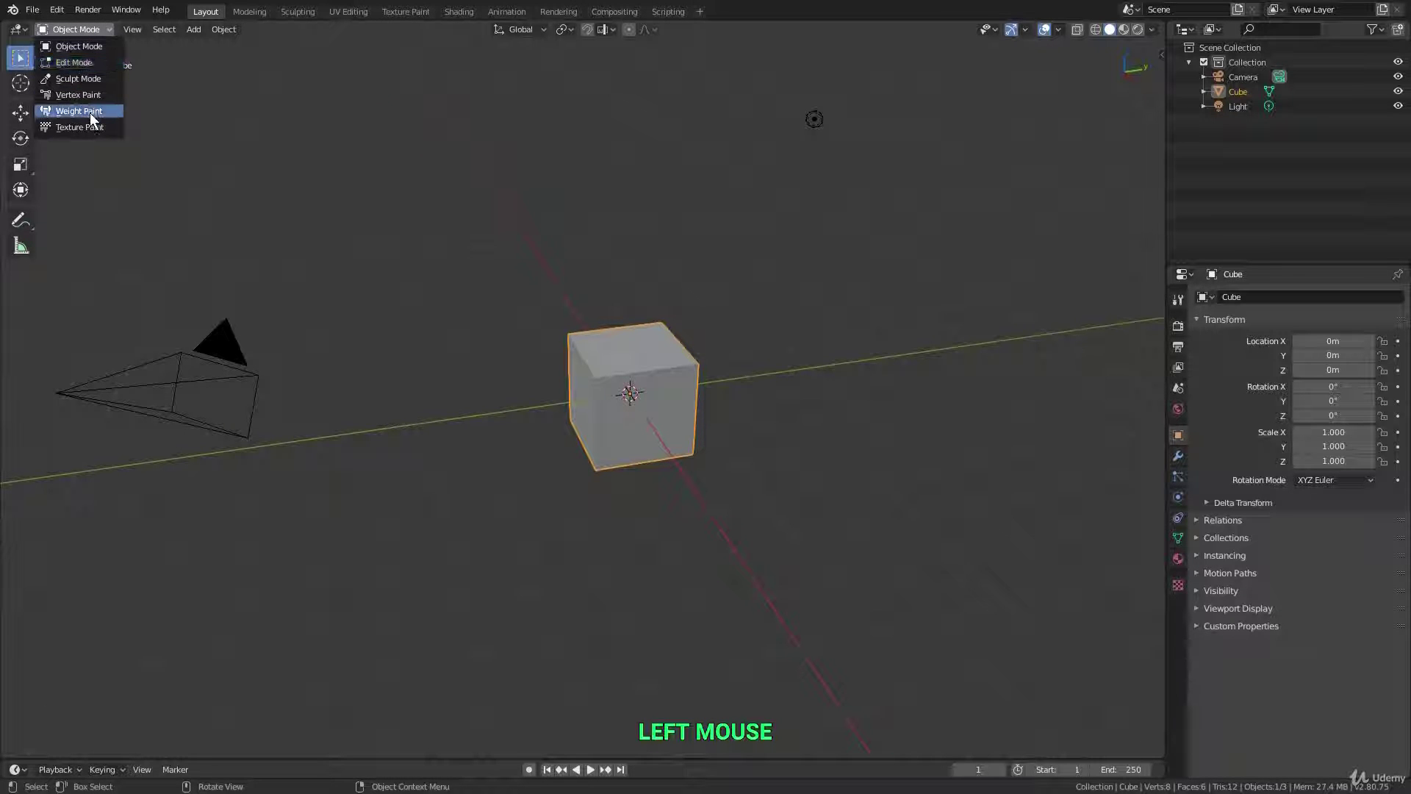
pyautogui.hotkey('ctrl', 'Tab')
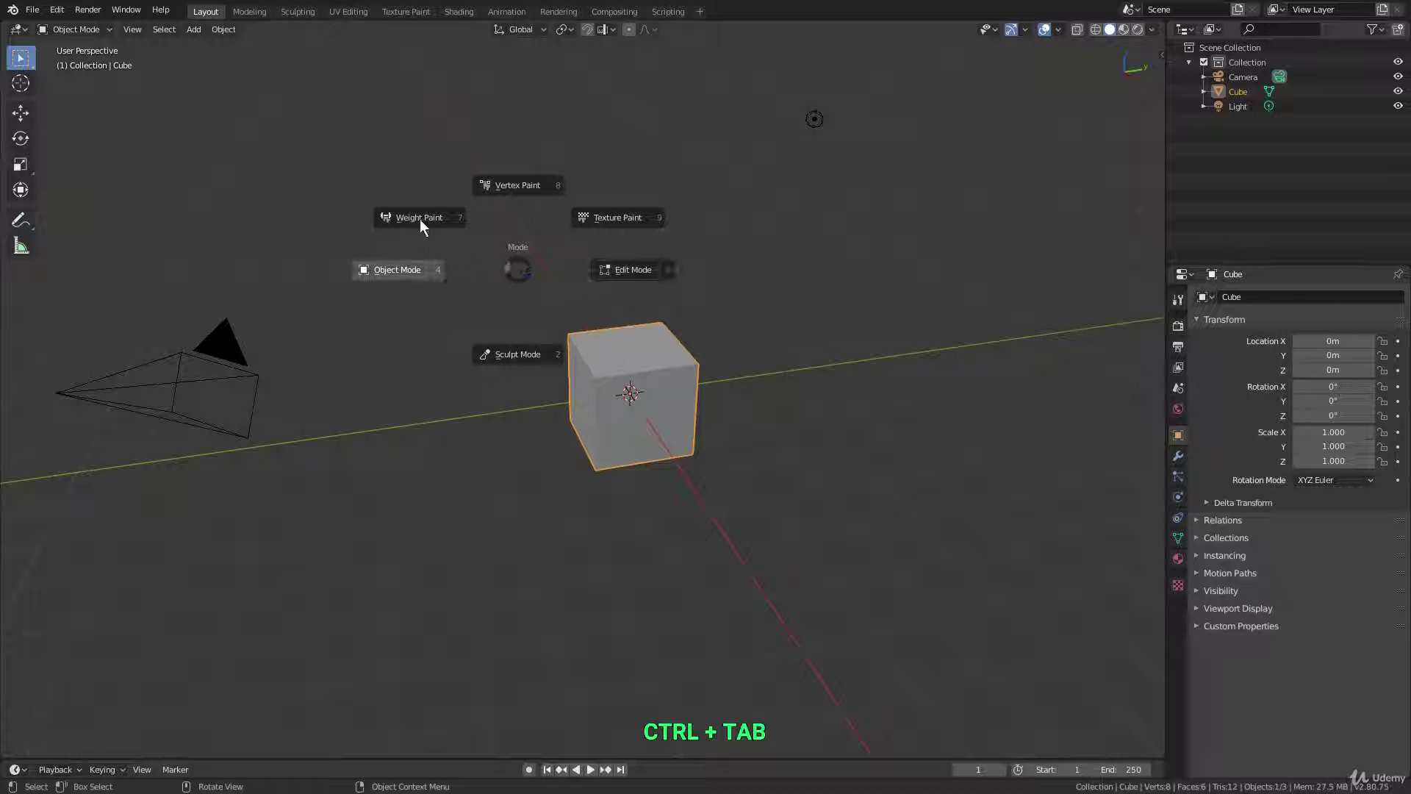
pyautogui.press('Escape')
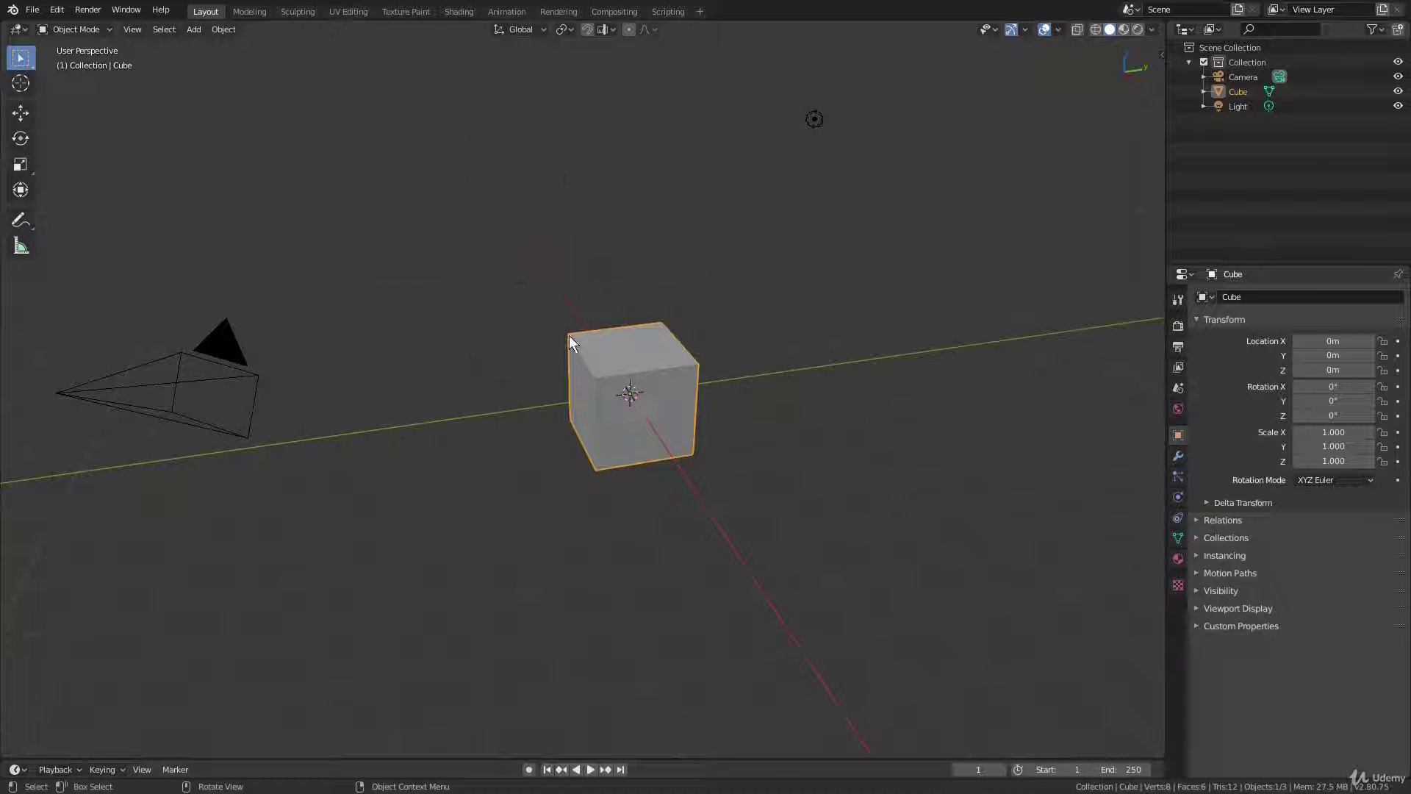
# Try moving the cube and the camera freely, discarding each move
pyautogui.click(569, 338)
pyautogui.press('g')
pyautogui.rightClick(250, 378)
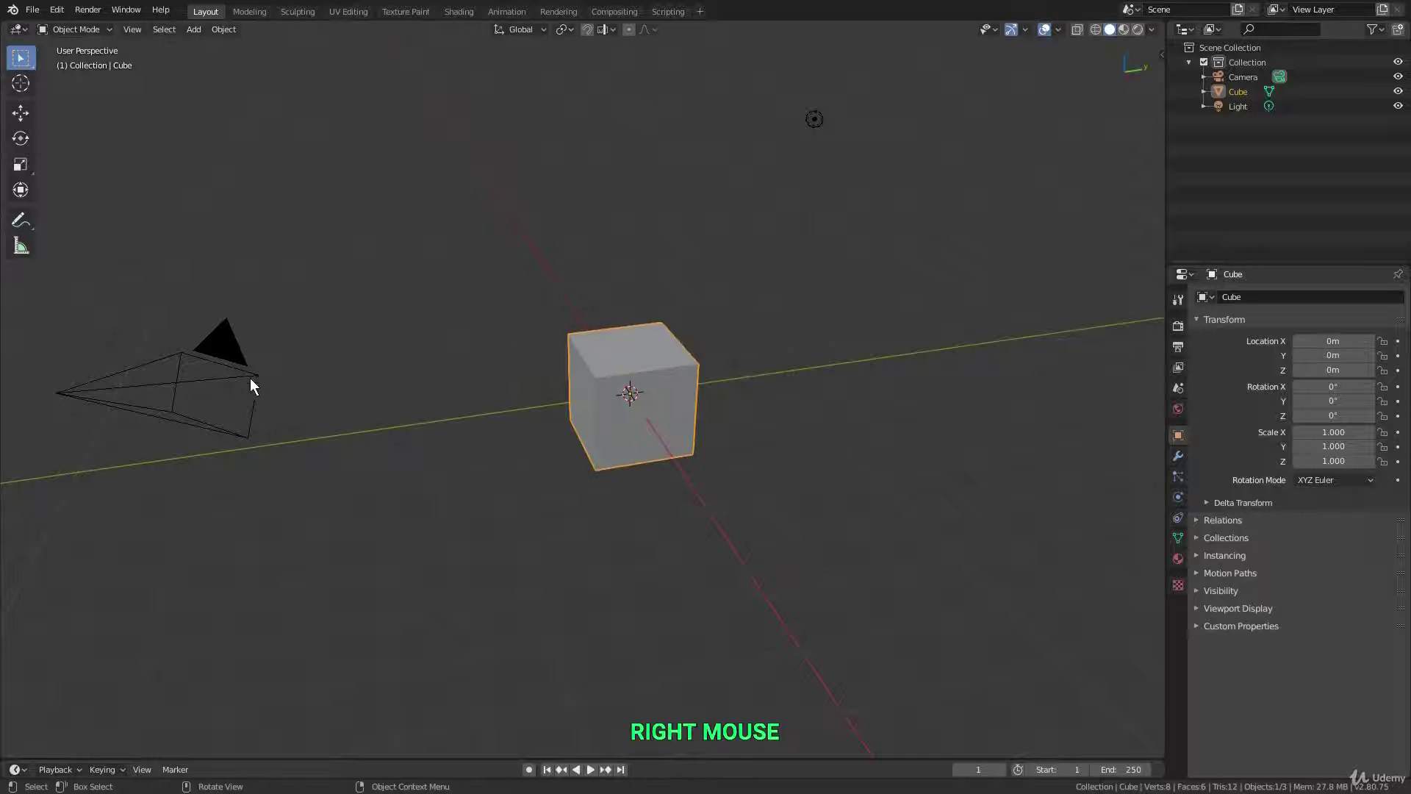
pyautogui.click(250, 378)
pyautogui.press('g')
pyautogui.rightClick(528, 360)
# Try rotating and scaling the cube, discarding the transform
pyautogui.click(580, 368)
pyautogui.press('r')
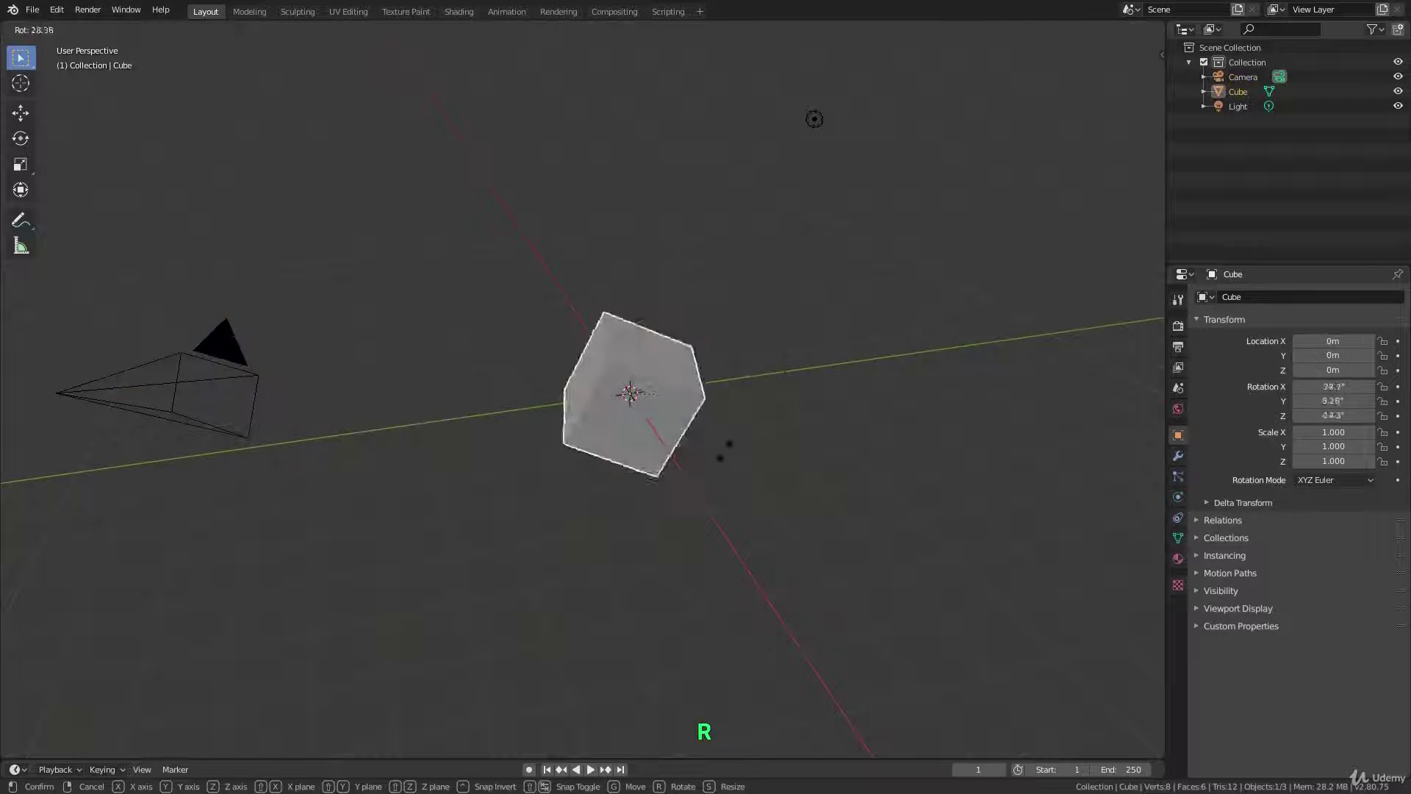
pyautogui.press('s')
pyautogui.rightClick(798, 361)
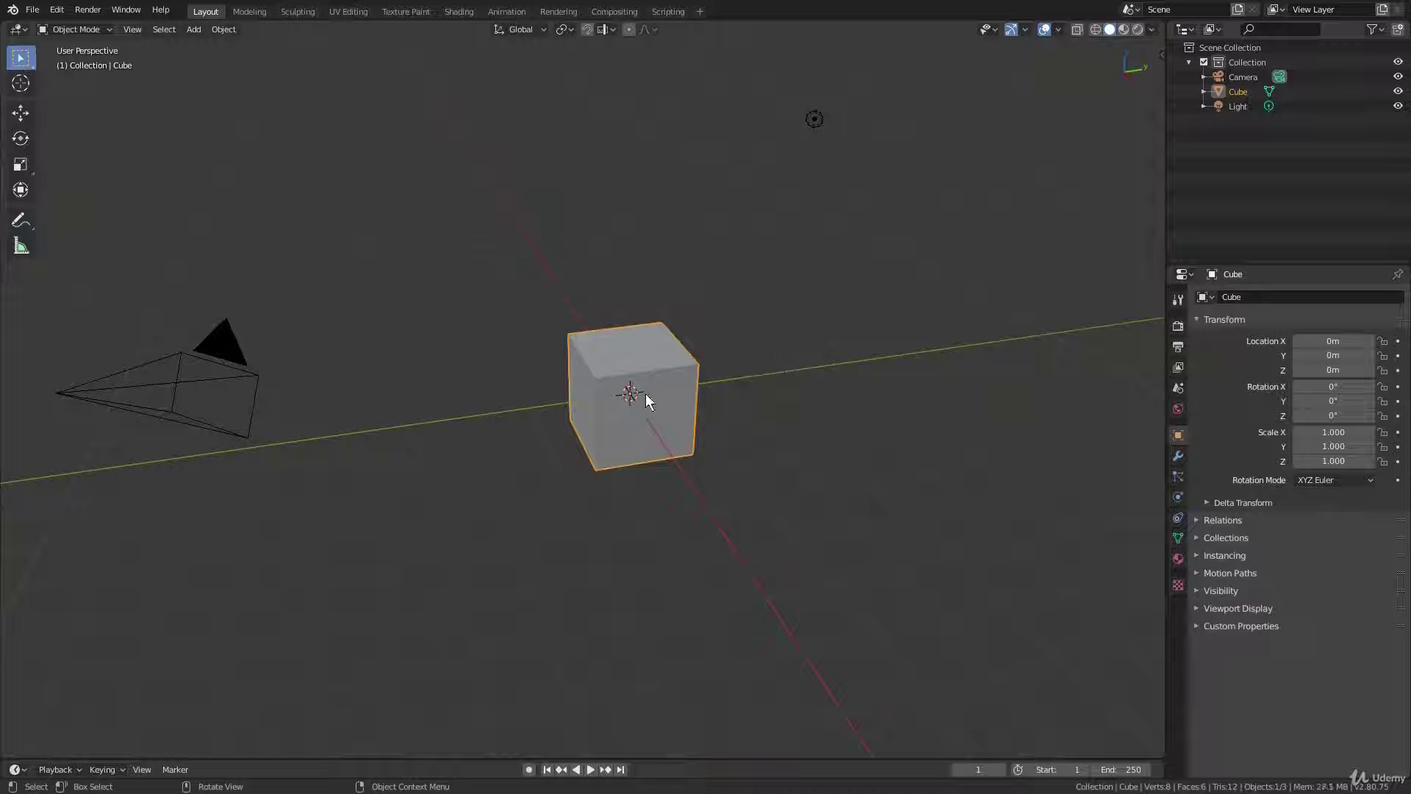
# Enter Edit Mode on the cube and select three of its upper corner vertices one at a time
pyautogui.scroll(3, 634, 396)
pyautogui.moveTo(634, 394)
pyautogui.mouseDown(button='middle')
pyautogui.moveTo(659, 390)
pyautogui.moveTo(627, 390)
pyautogui.moveTo(633, 369)
pyautogui.mouseUp(button='middle')
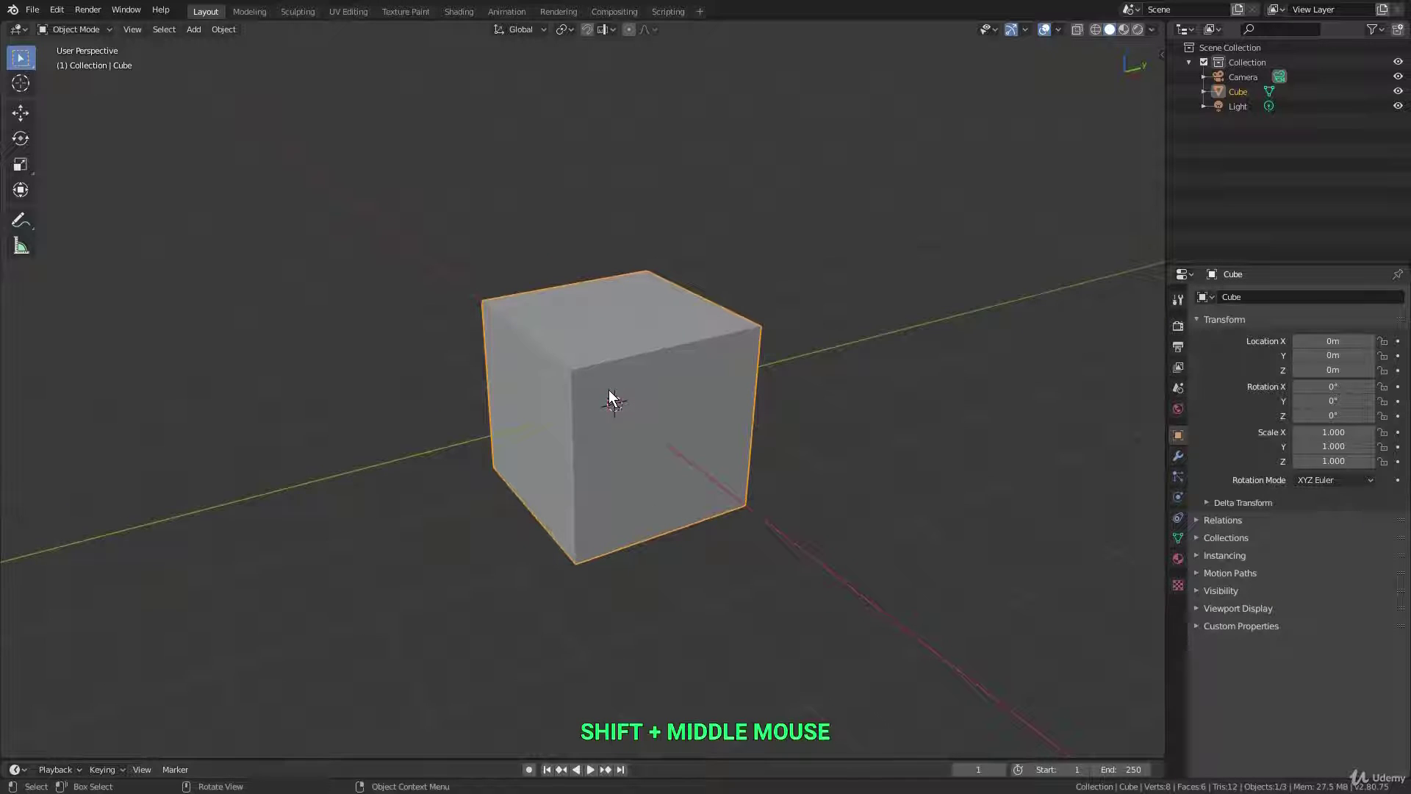
pyautogui.press('Tab')
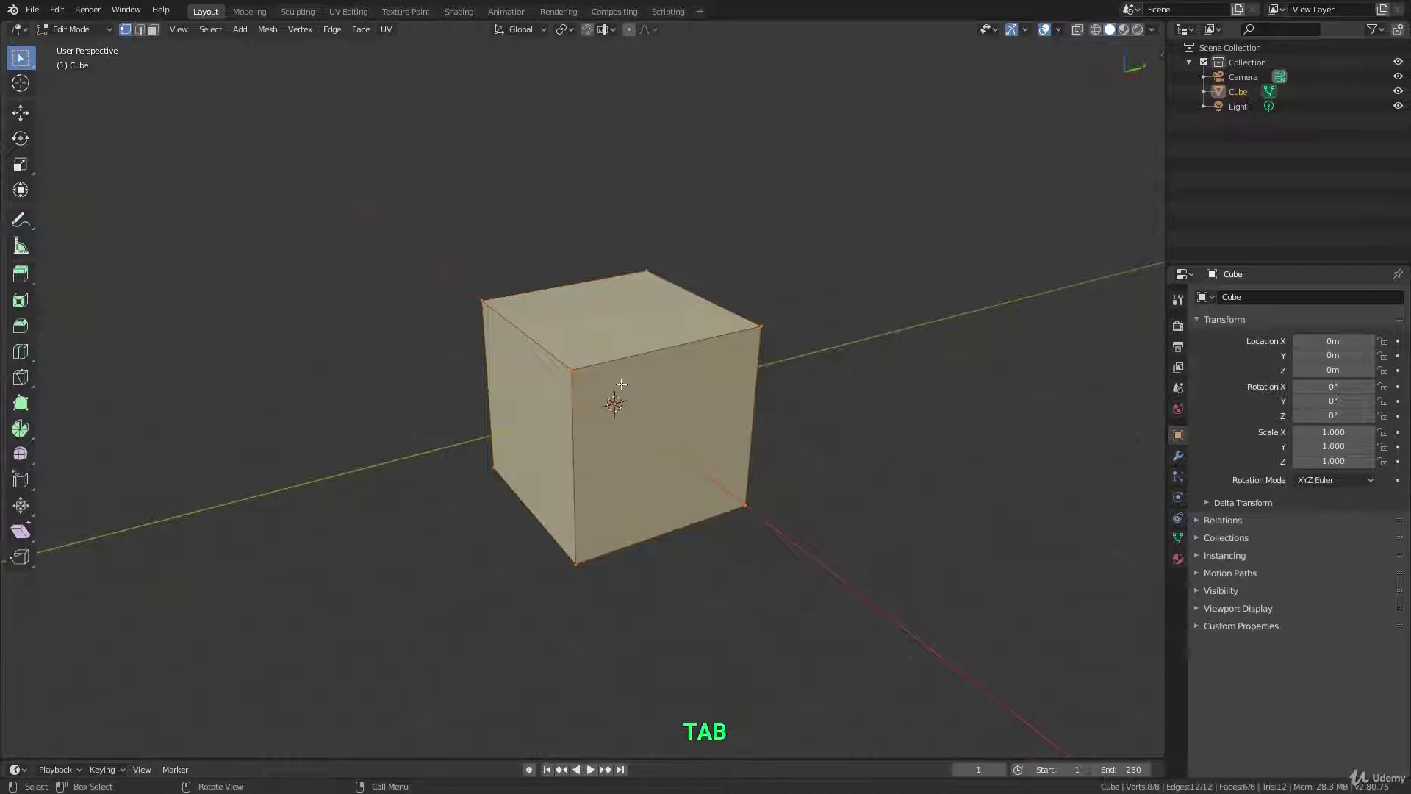
pyautogui.scroll(2, 636, 390)
pyautogui.keyDown('shift'); pyautogui.moveTo(636, 390); pyautogui.dragTo(624, 428, button='middle'); pyautogui.keyUp('shift')
pyautogui.click(488, 305)
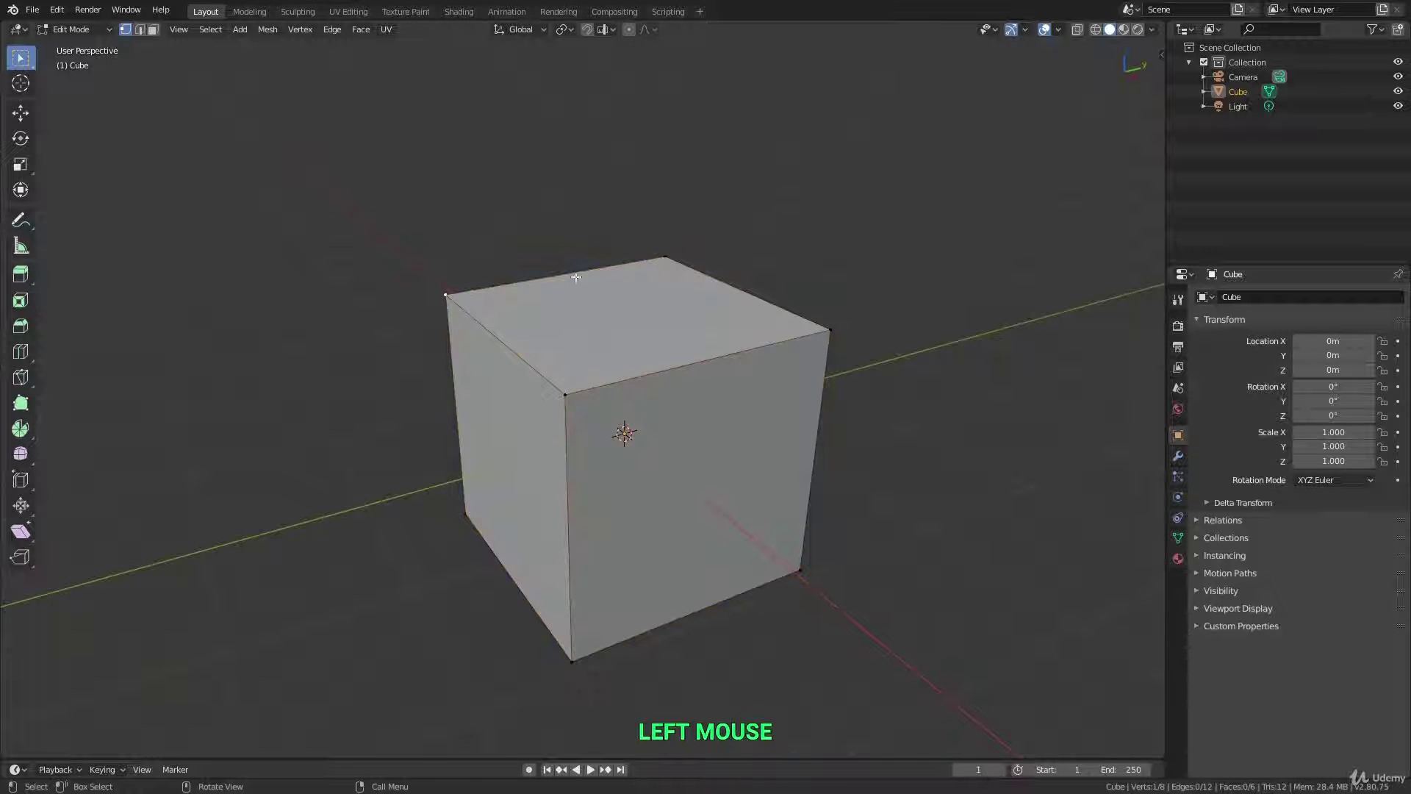
pyautogui.click(668, 258)
pyautogui.click(829, 333)
# Extend the vertex selection to all four corners of the cube's side face on the positive X side
pyautogui.moveTo(787, 393); pyautogui.dragTo(556, 359, button='middle')
pyautogui.keyDown('shift'); pyautogui.click(544, 365); pyautogui.keyUp('shift')
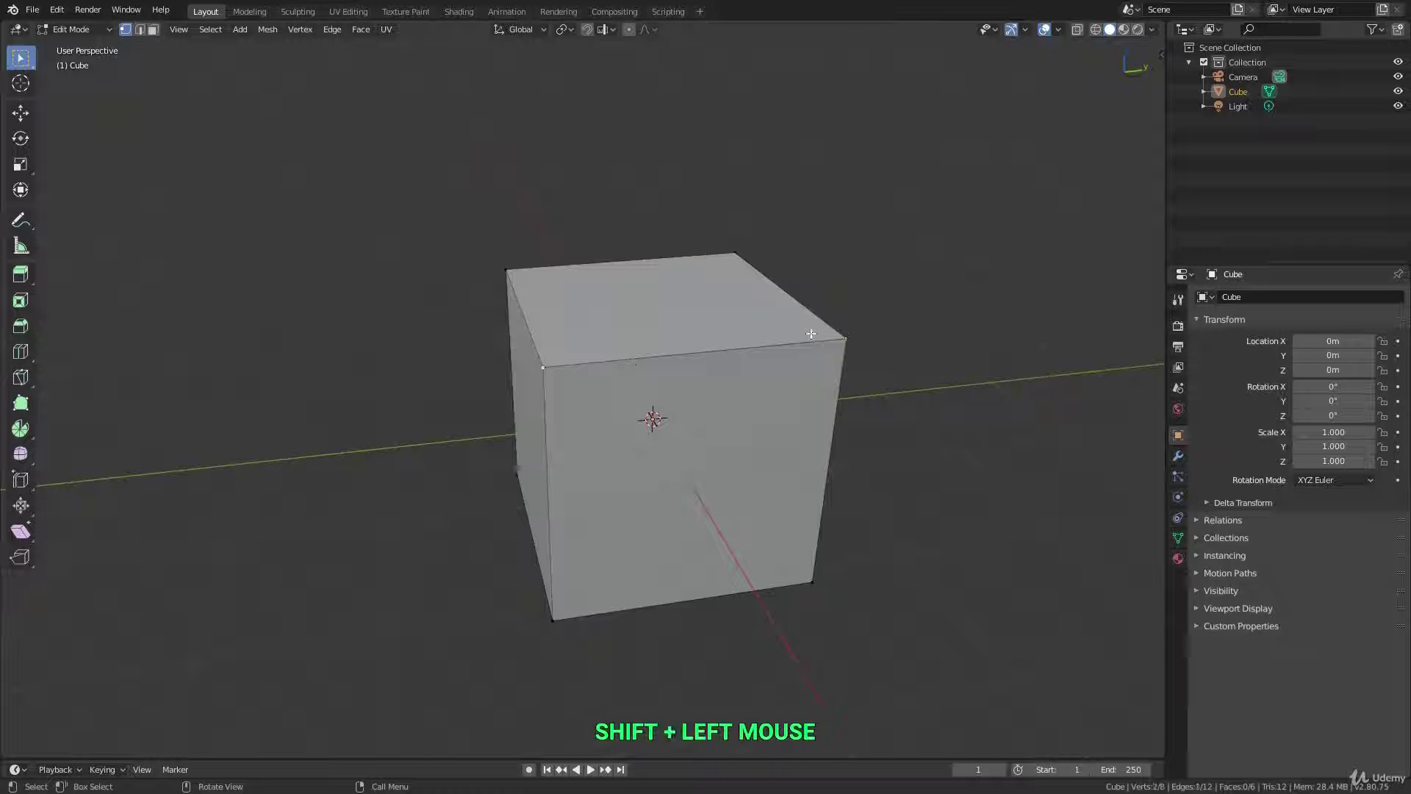
pyautogui.keyDown('shift'); pyautogui.click(813, 581); pyautogui.keyUp('shift')
pyautogui.keyDown('shift'); pyautogui.click(553, 622); pyautogui.keyUp('shift')
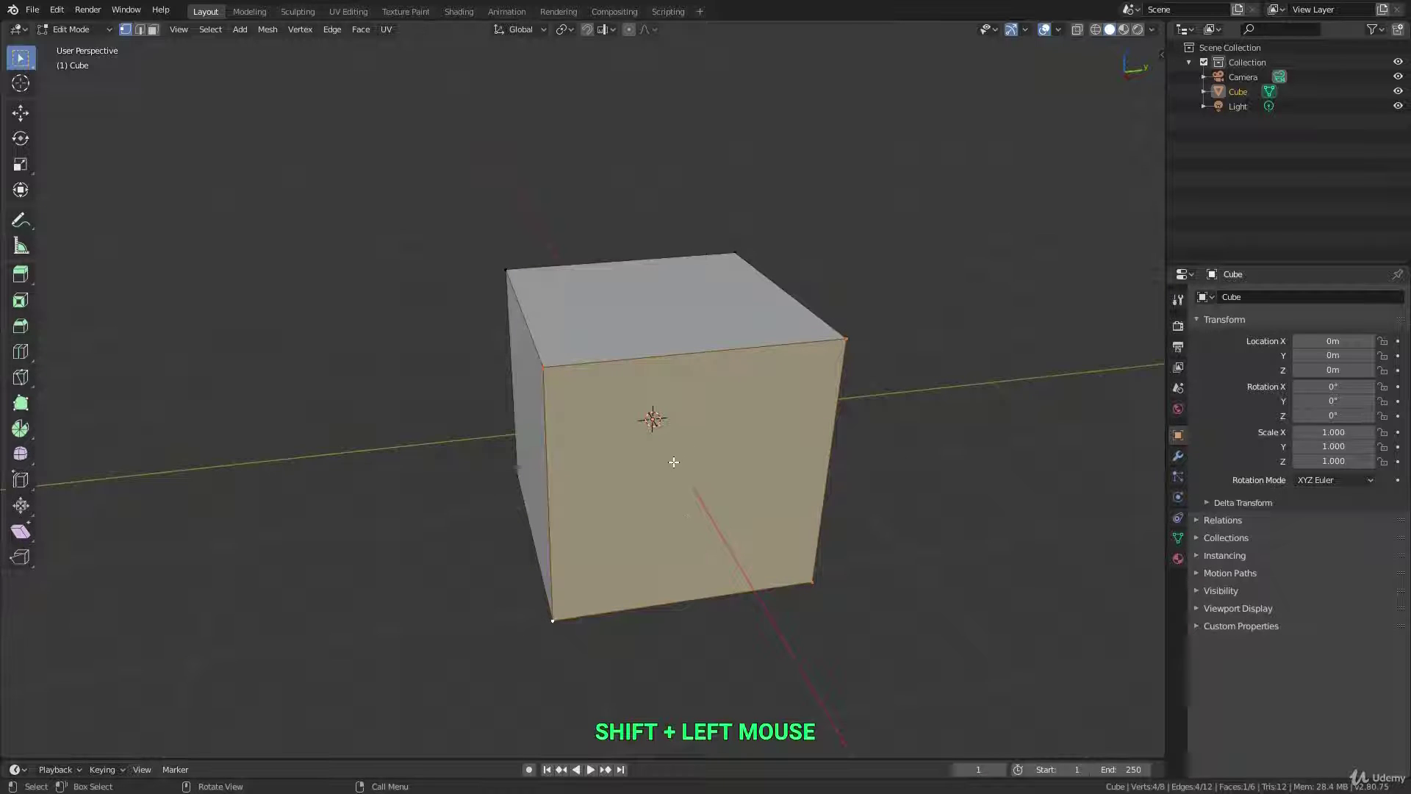
# Move the two upper corner vertices on the cube's positive Y side outward and upward so that side slants
pyautogui.moveTo(666, 469); pyautogui.dragTo(649, 438, button='middle')
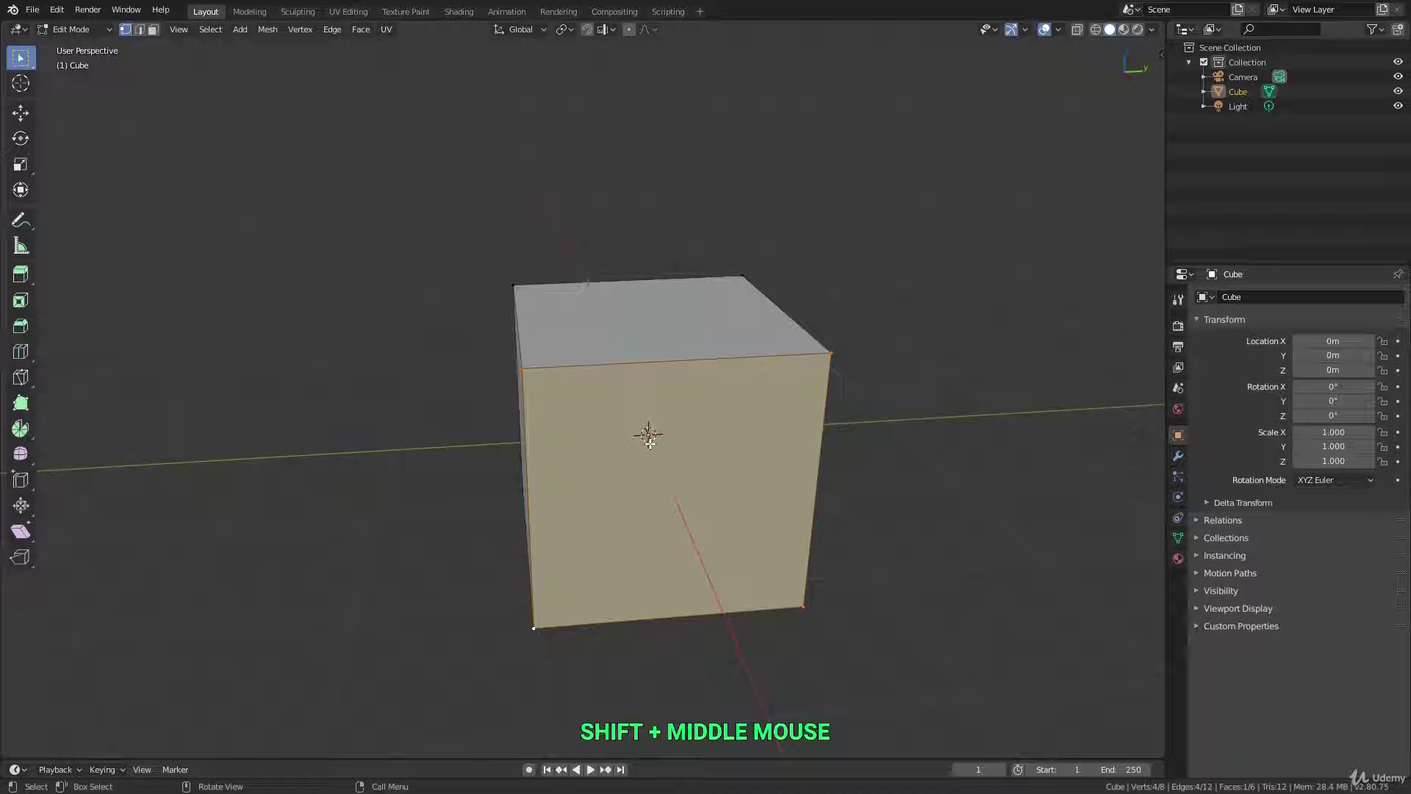
pyautogui.scroll(-1, 650, 444)
pyautogui.moveTo(772, 448); pyautogui.dragTo(705, 434, button='middle')
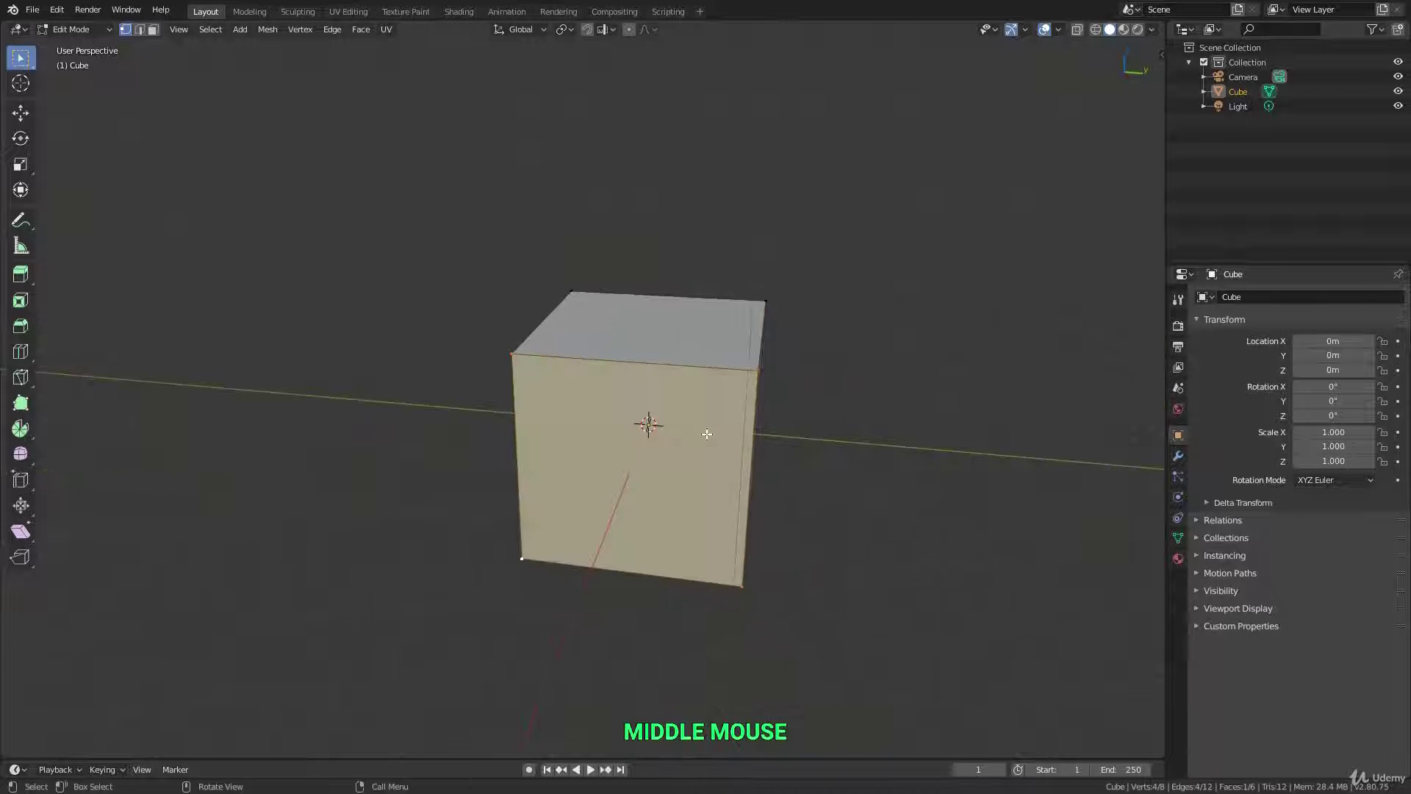
pyautogui.click(759, 377)
pyautogui.keyDown('shift'); pyautogui.click(765, 308); pyautogui.keyUp('shift')
pyautogui.press('g')
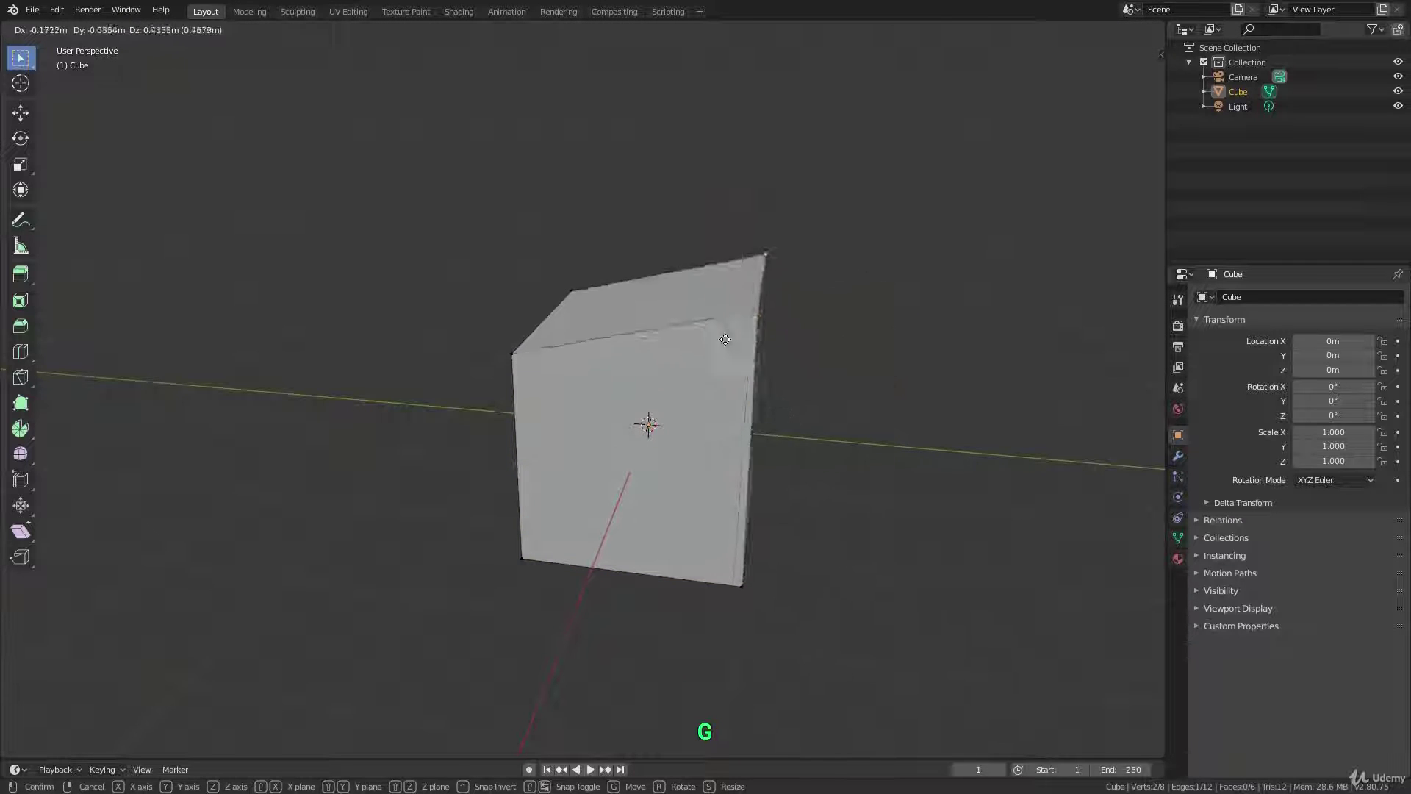
pyautogui.click(812, 375)
# Subdivide the entire mesh three times
pyautogui.keyDown('shift'); pyautogui.moveTo(665, 397); pyautogui.dragTo(756, 409, button='middle'); pyautogui.keyUp('shift')
pyautogui.press('a')
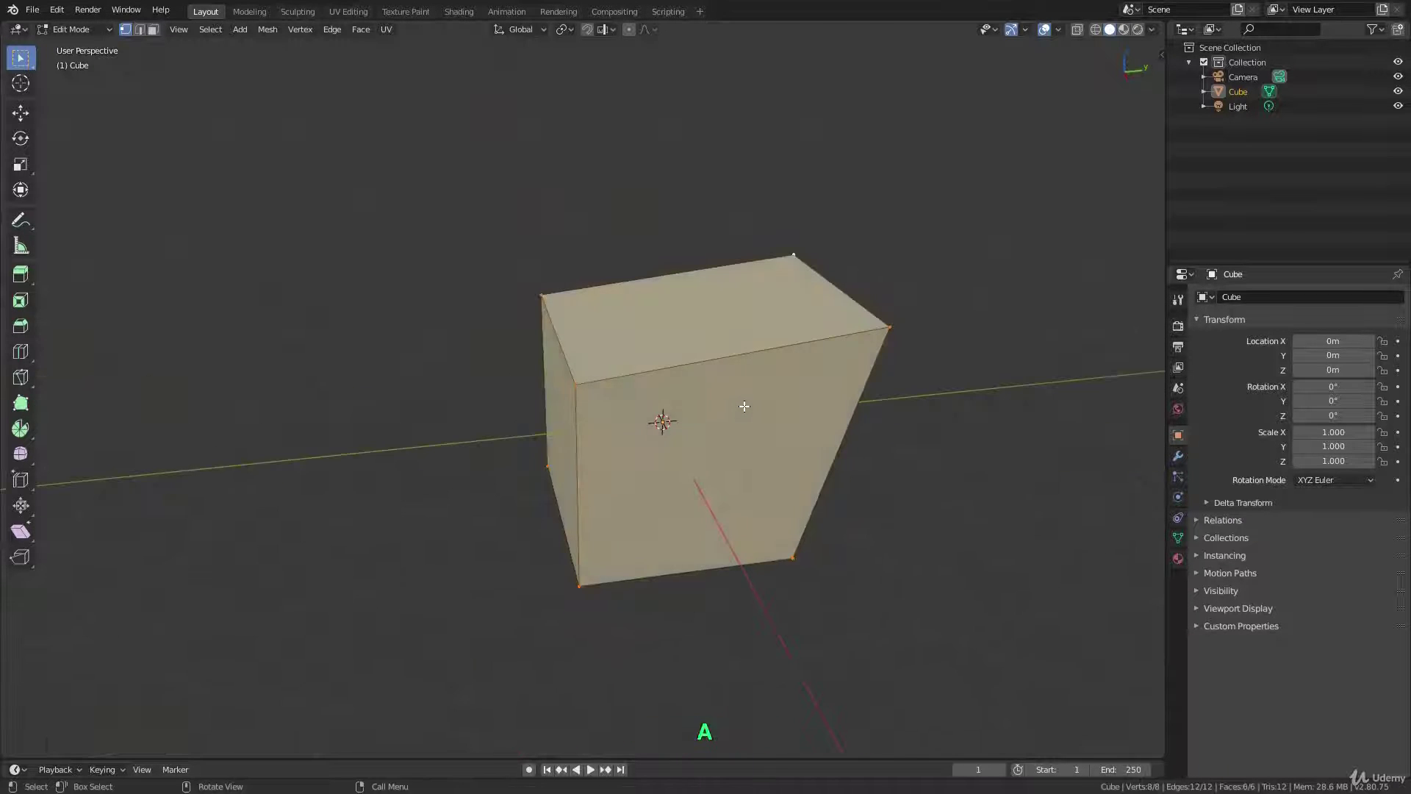
pyautogui.rightClick(704, 368)
pyautogui.click(704, 368)
pyautogui.rightClick(704, 369)
pyautogui.click(704, 368)
pyautogui.rightClick(704, 369)
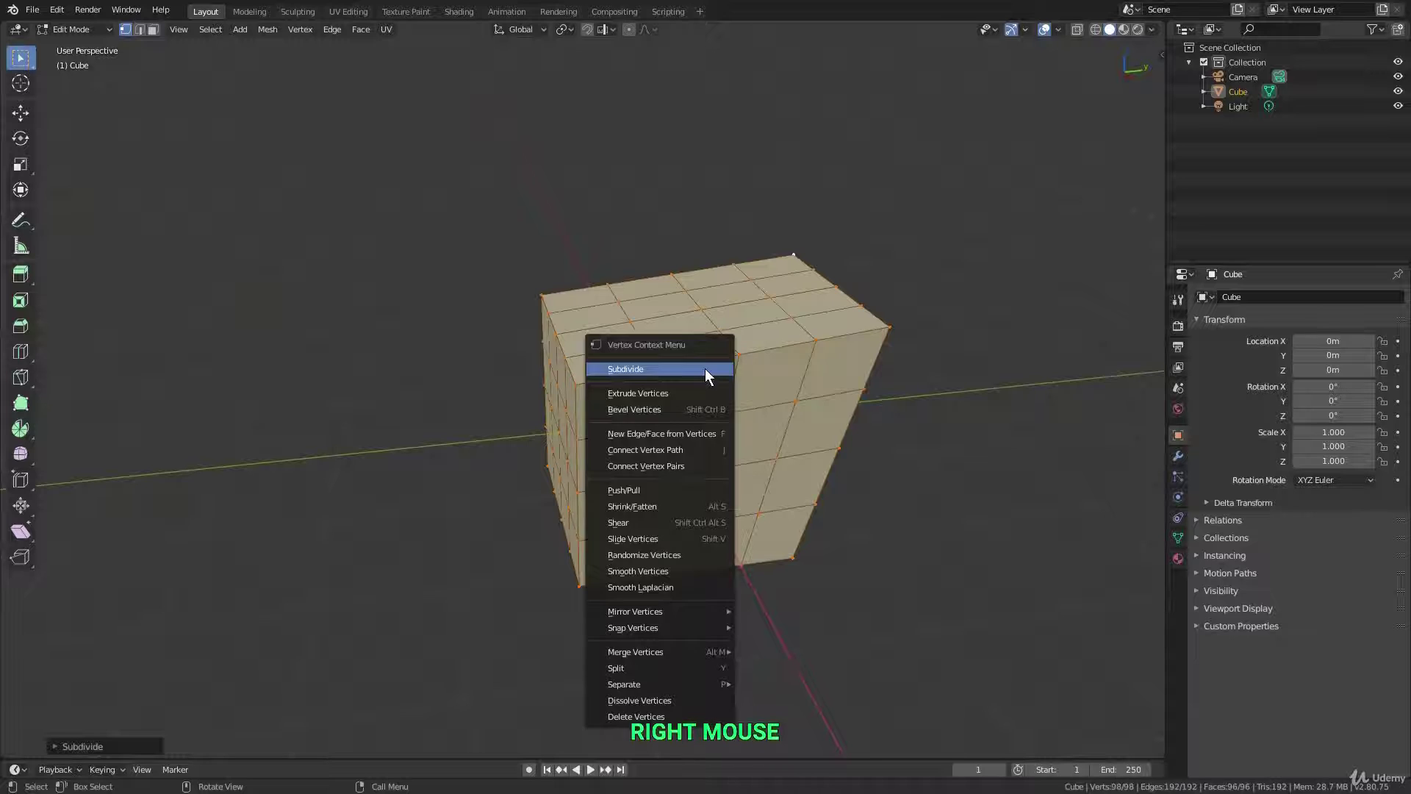
pyautogui.click(704, 368)
# In the right-side wireframe view, extrude the vertices at the block's overhanging upper corner upward to start the neck and head
pyautogui.moveTo(704, 368); pyautogui.dragTo(746, 368, button='middle')
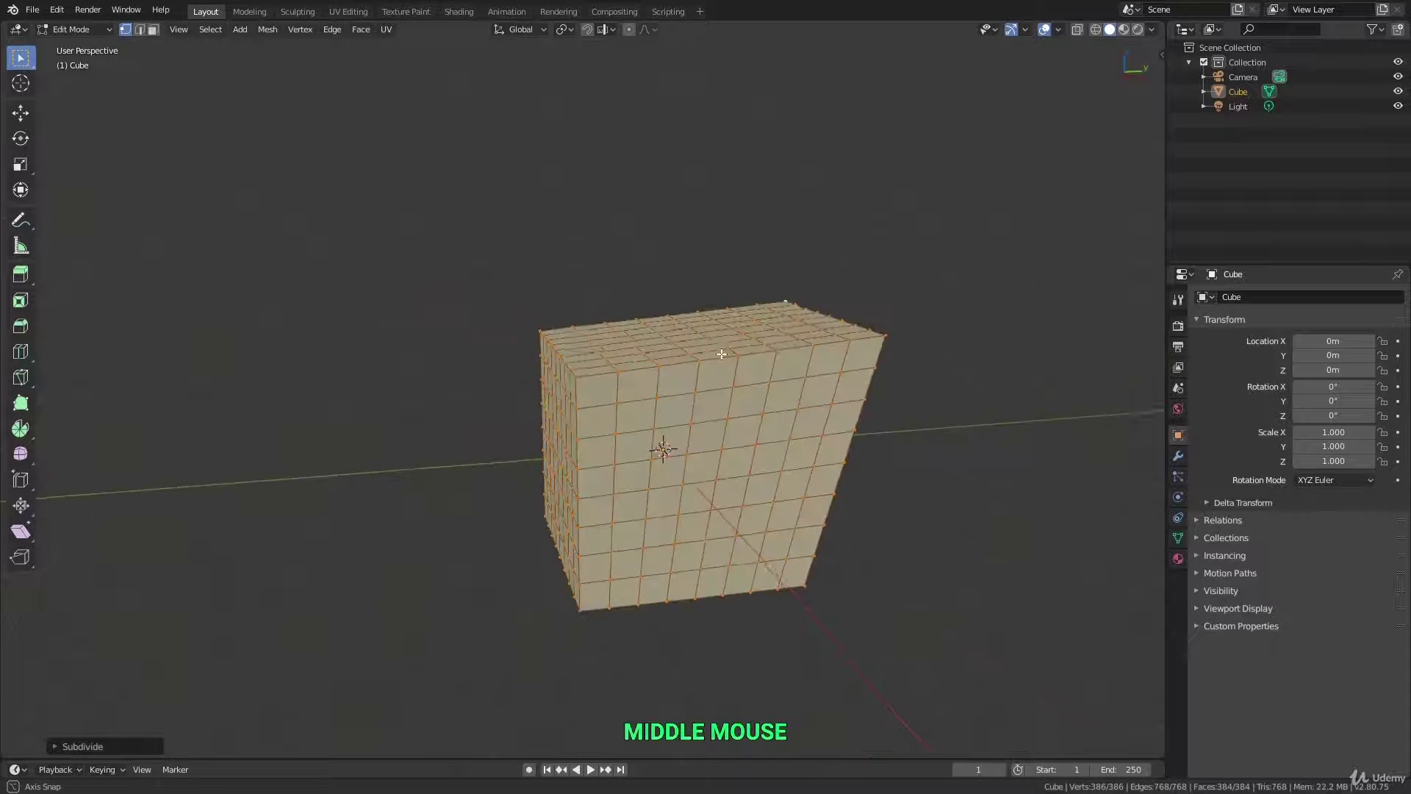
pyautogui.press('KP_1')
pyautogui.press('KP_3')
pyautogui.hotkey('shift', 'z')
pyautogui.press('a')
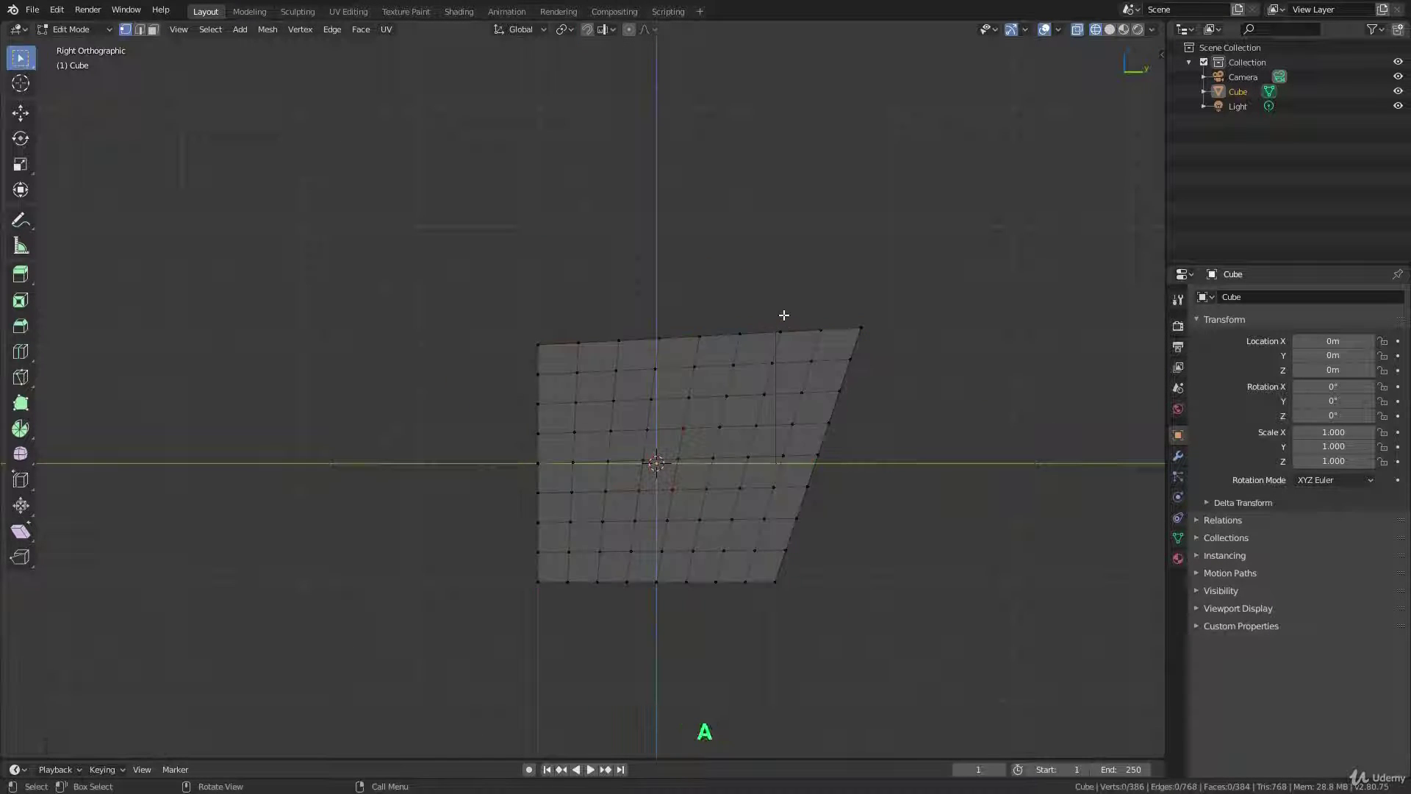
pyautogui.moveTo(779, 308); pyautogui.dragTo(906, 347)
pyautogui.press('e')
pyautogui.click(887, 240)
pyautogui.hotkey('ctrl', 'e')
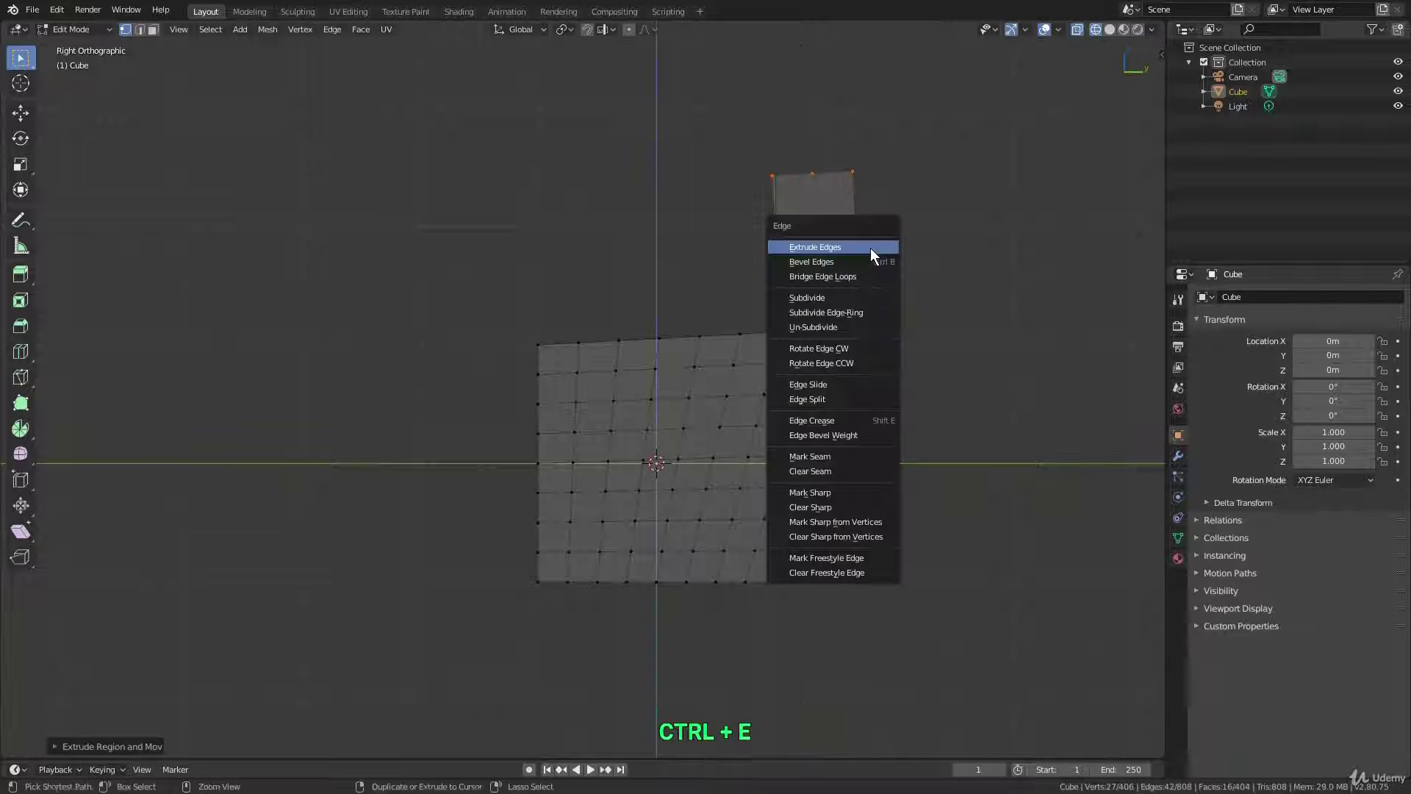
pyautogui.click(830, 246)
# Extrude four legs and a tail to complete the animal shape, and return to Object Mode with solid shading
pyautogui.moveTo(914, 293); pyautogui.dragTo(827, 342, button='middle')
pyautogui.scroll(-2, 827, 342)
pyautogui.hotkey('shift', 'z')
pyautogui.press('KP_3')
pyautogui.moveTo(473, 542); pyautogui.dragTo(570, 575)
pyautogui.press('e')
pyautogui.click(615, 441)
pyautogui.press('Tab')
pyautogui.hotkey('shift', 'z')
pyautogui.moveTo(615, 441); pyautogui.dragTo(737, 463, button='middle')
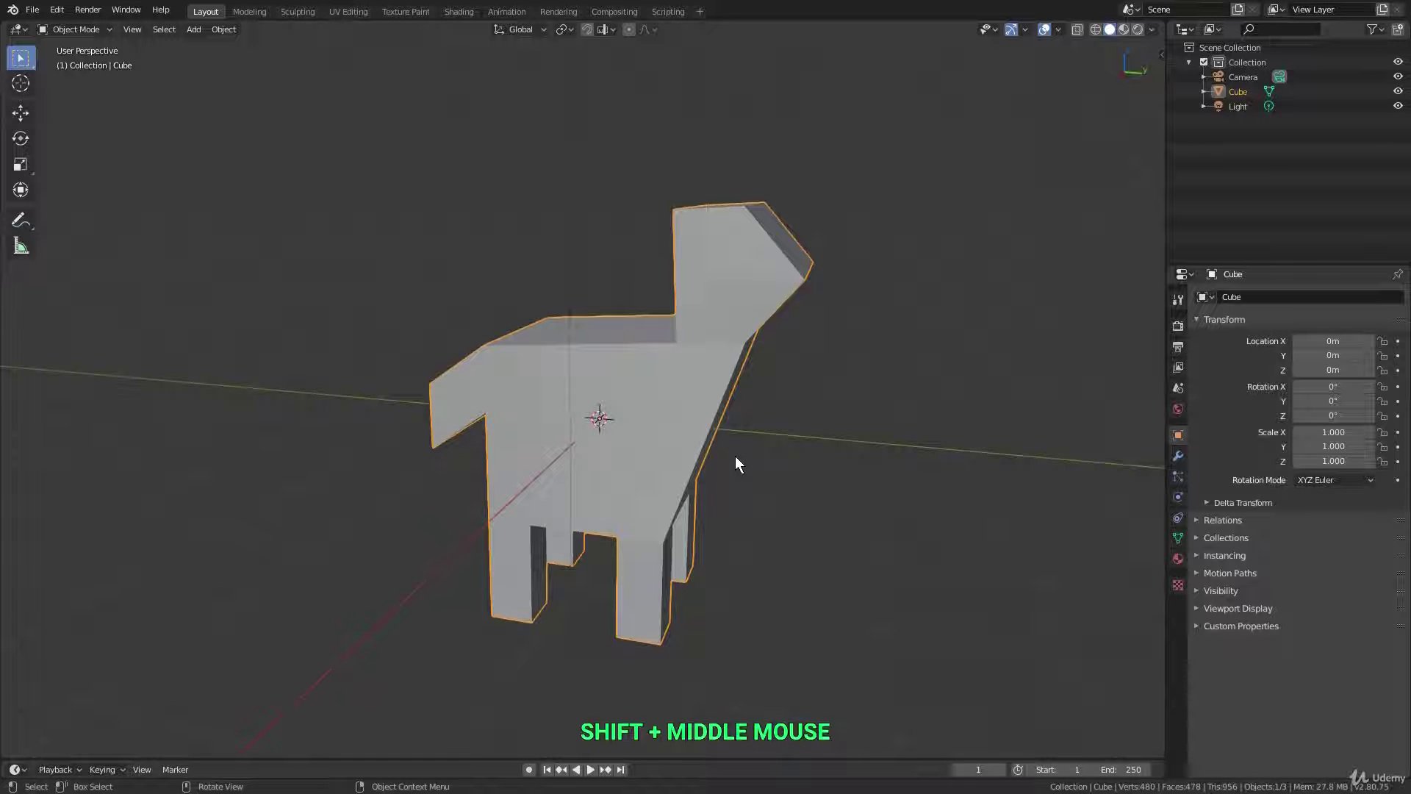
# Duplicate the animal in the right orthographic view and place the copy about 5 m away along negative Y
pyautogui.press('KP_1')
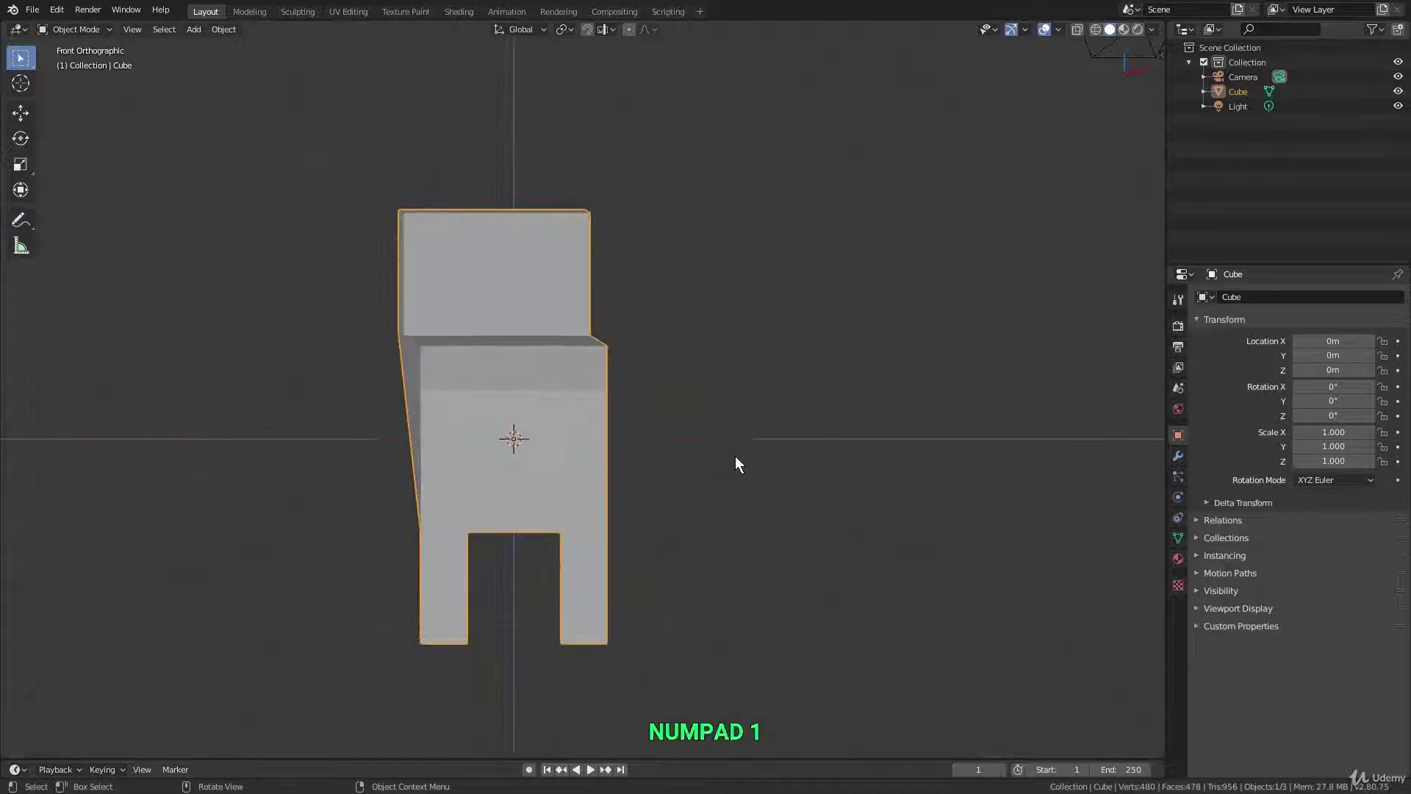
pyautogui.press('KP_3')
pyautogui.scroll(-3, 739, 463)
pyautogui.keyDown('shift'); pyautogui.moveTo(739, 463); pyautogui.dragTo(773, 417, button='middle'); pyautogui.keyUp('shift')
pyautogui.hotkey('shift', 'd')
pyautogui.middleClick(589, 434)
pyautogui.click(588, 434)
pyautogui.scroll(1, 797, 422)
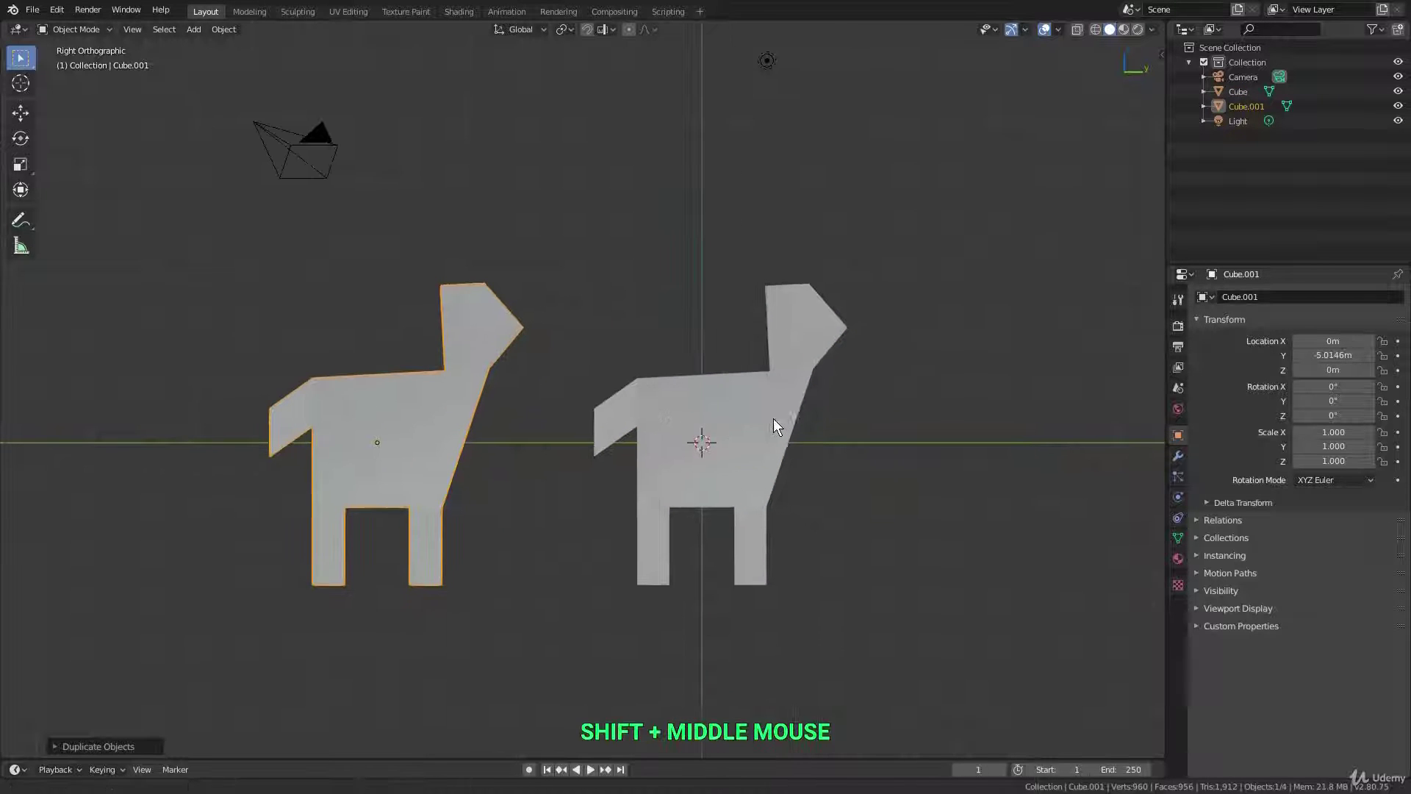
# Select both animals, open them together in Edit Mode to inspect their meshes, and return to Object Mode
pyautogui.keyDown('shift'); pyautogui.click(685, 390); pyautogui.keyUp('shift')
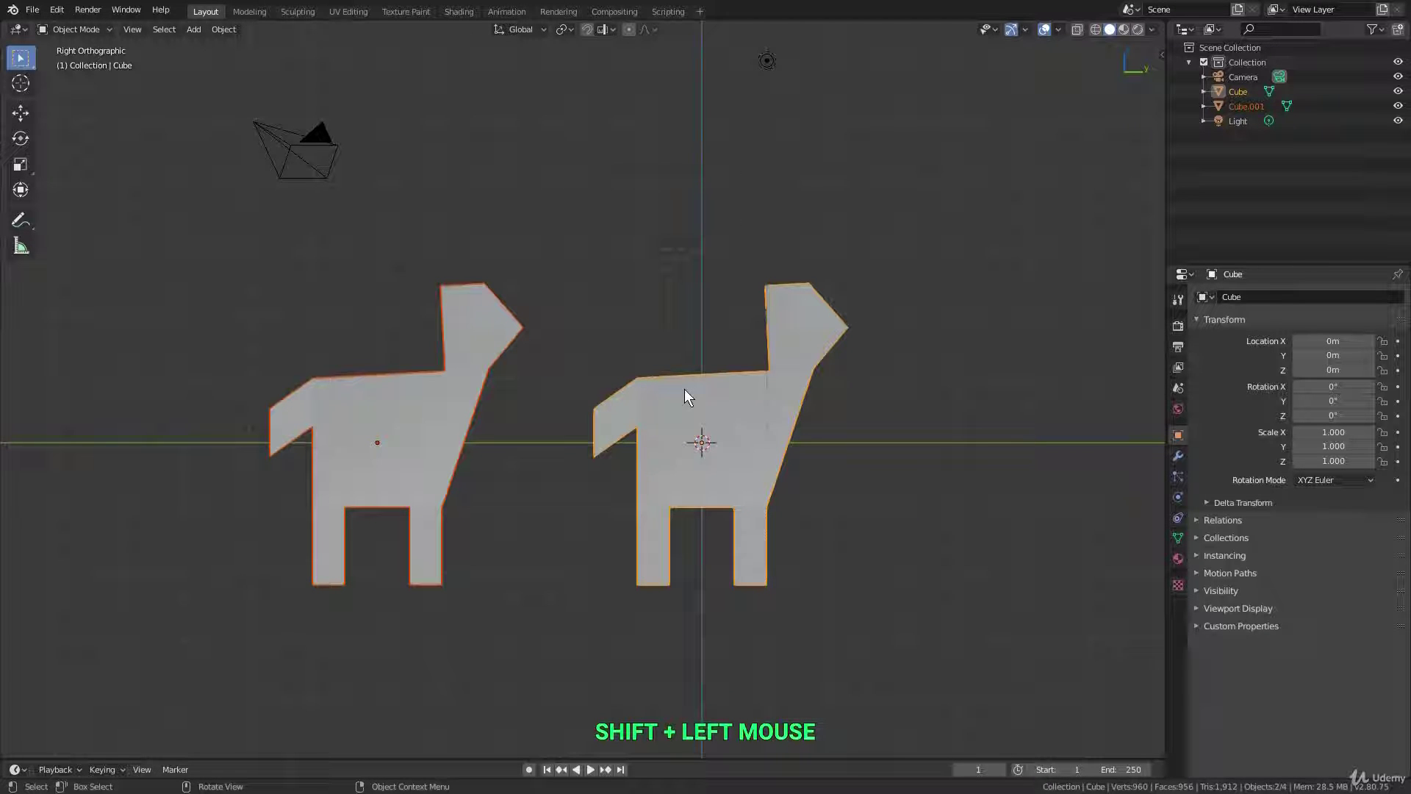
pyautogui.press('Tab')
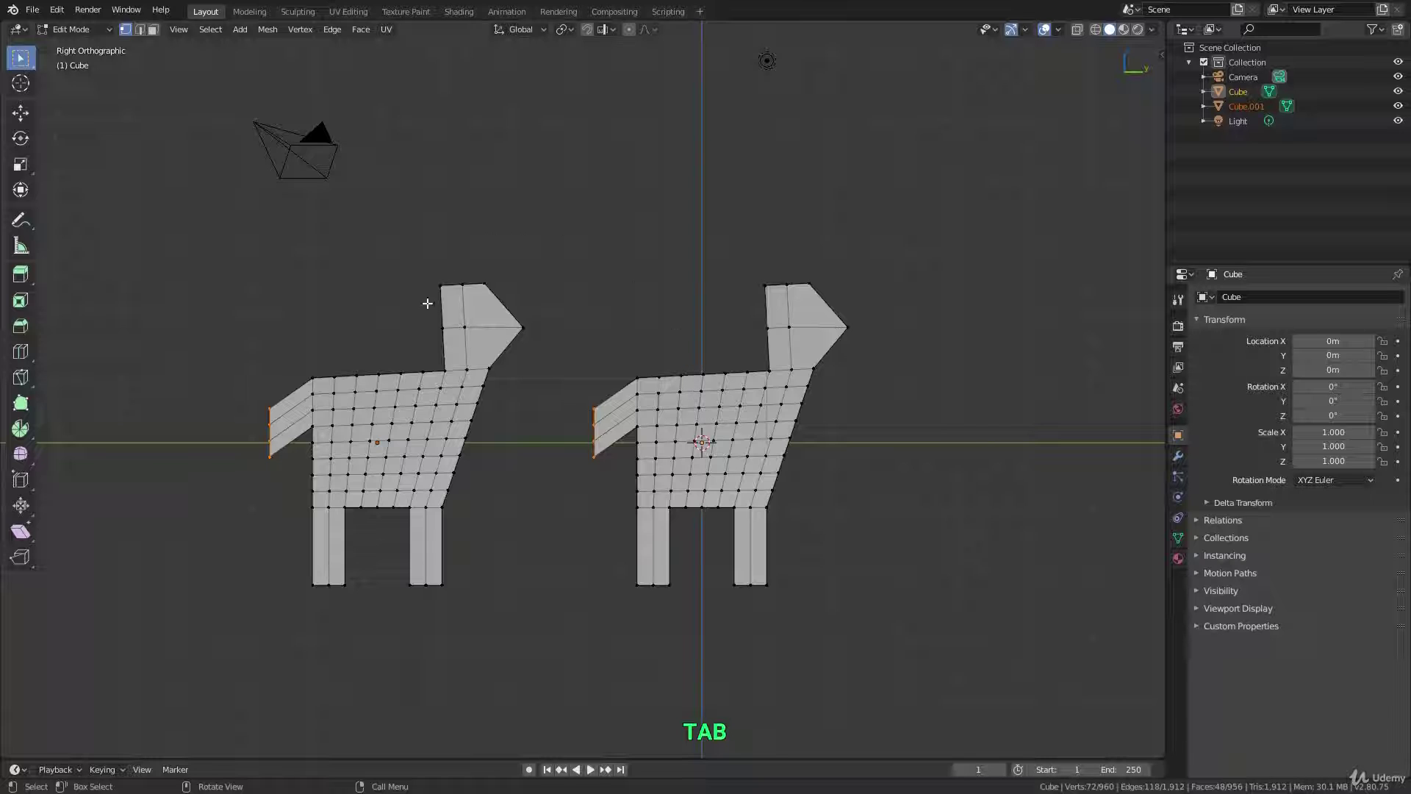
pyautogui.moveTo(682, 391)
pyautogui.mouseDown(button='middle')
pyautogui.moveTo(640, 416)
pyautogui.moveTo(588, 401)
pyautogui.moveTo(678, 380)
pyautogui.mouseUp(button='middle')
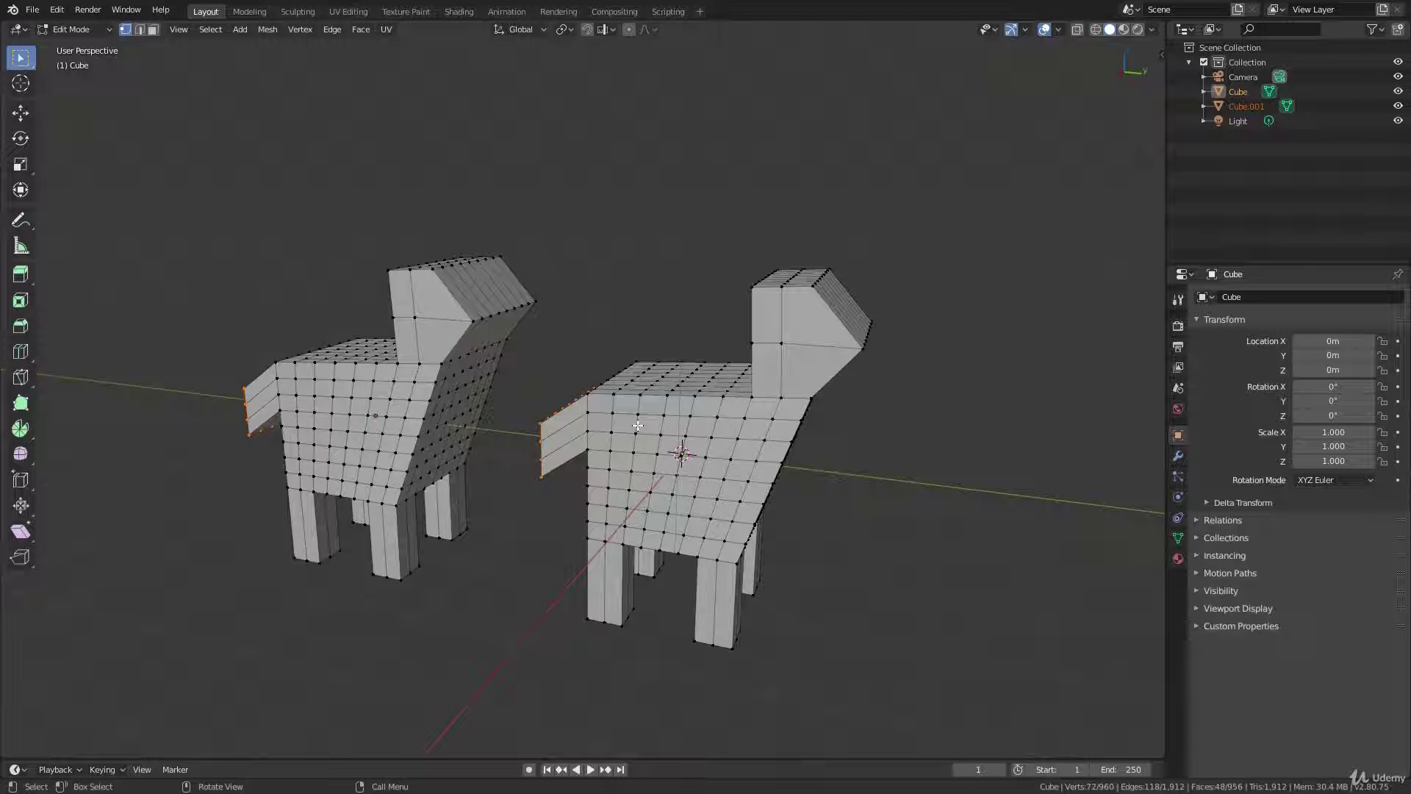
pyautogui.press('Tab')
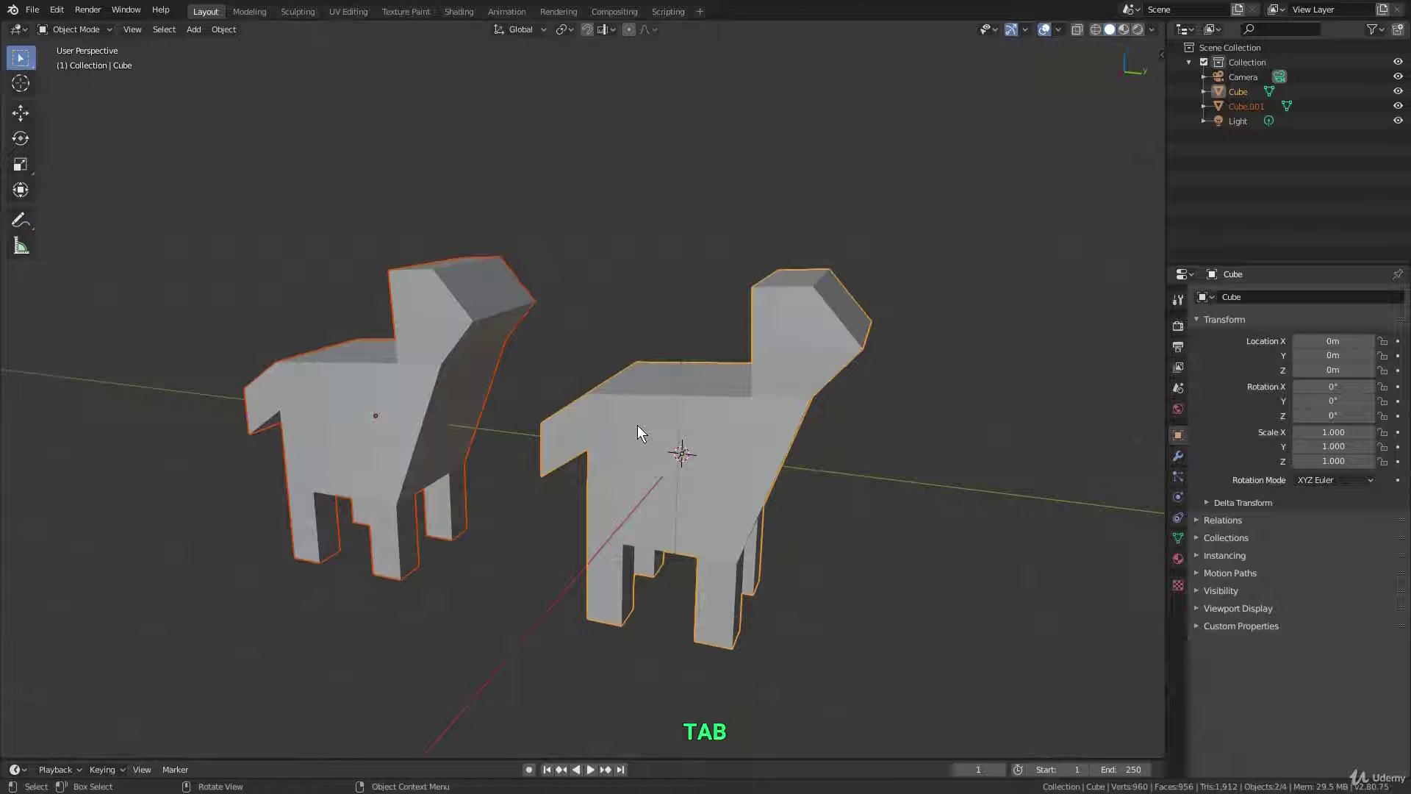
# Delete the duplicated animal
pyautogui.click(469, 333)
pyautogui.press('x')
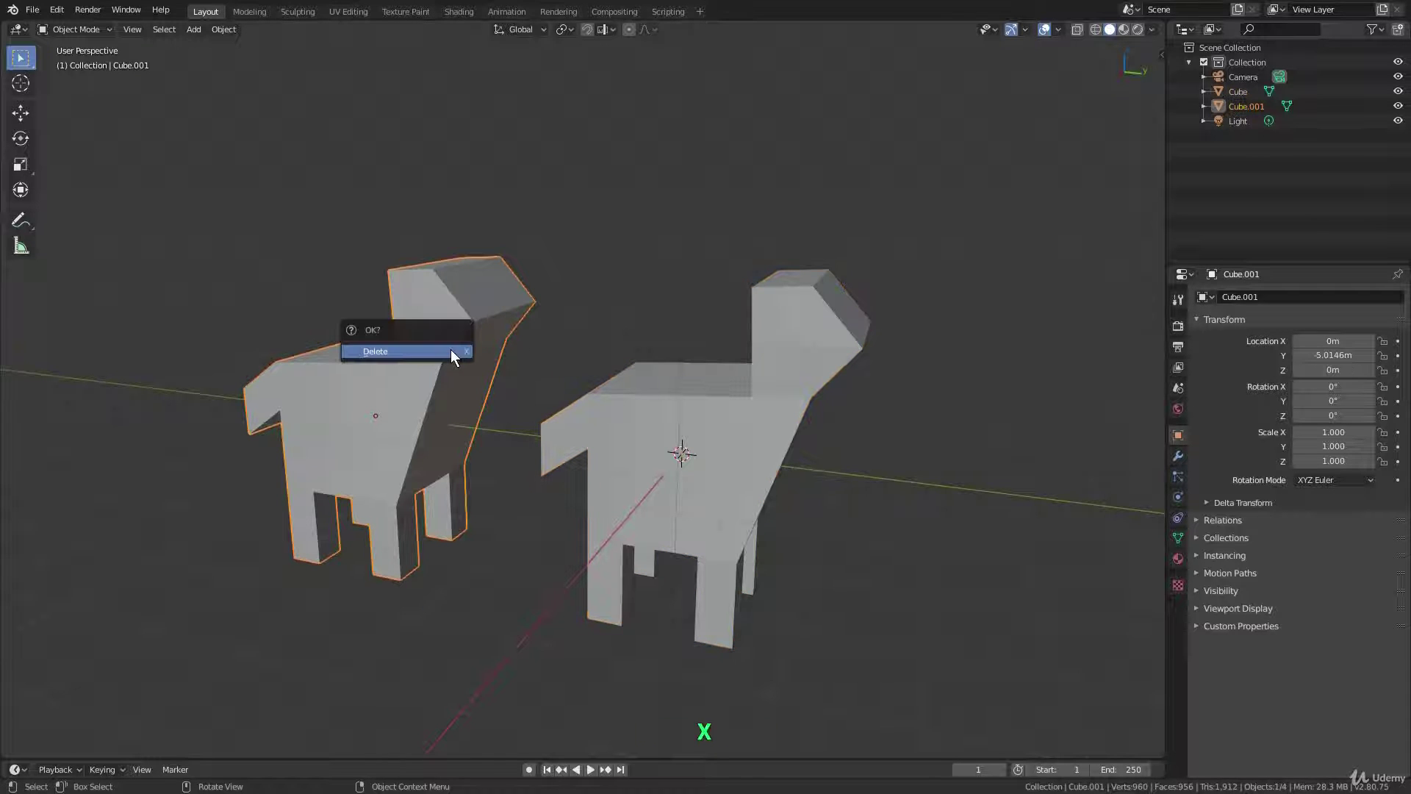
pyautogui.click(451, 357)
# Select the remaining animal and switch it to Sculpt Mode
pyautogui.moveTo(706, 411)
pyautogui.keyDown('shift'); pyautogui.mouseDown(button='middle')
pyautogui.moveTo(718, 416)
pyautogui.moveTo(718, 399)
pyautogui.mouseUp(button='middle'); pyautogui.keyUp('shift')
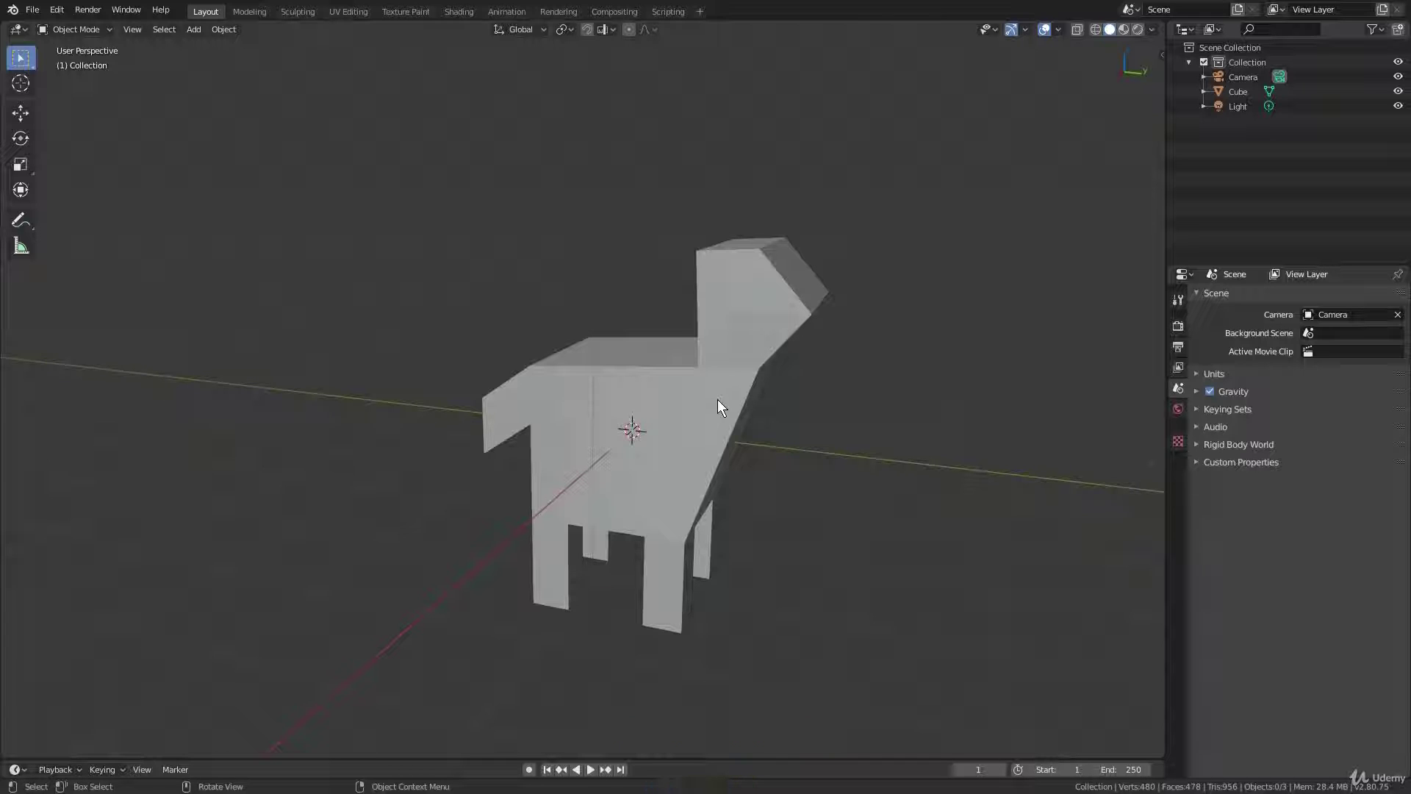
pyautogui.click(704, 406)
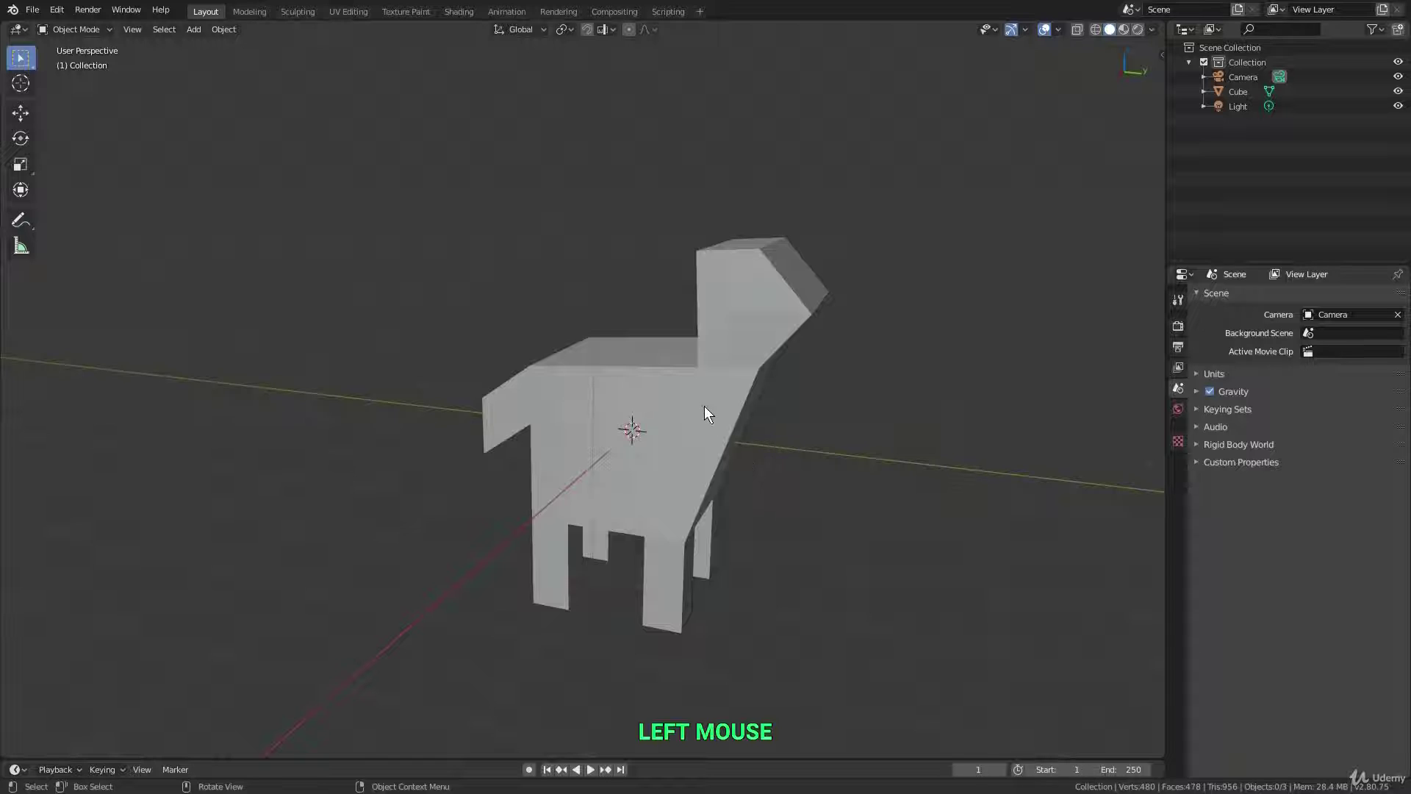
pyautogui.press('ctrl')
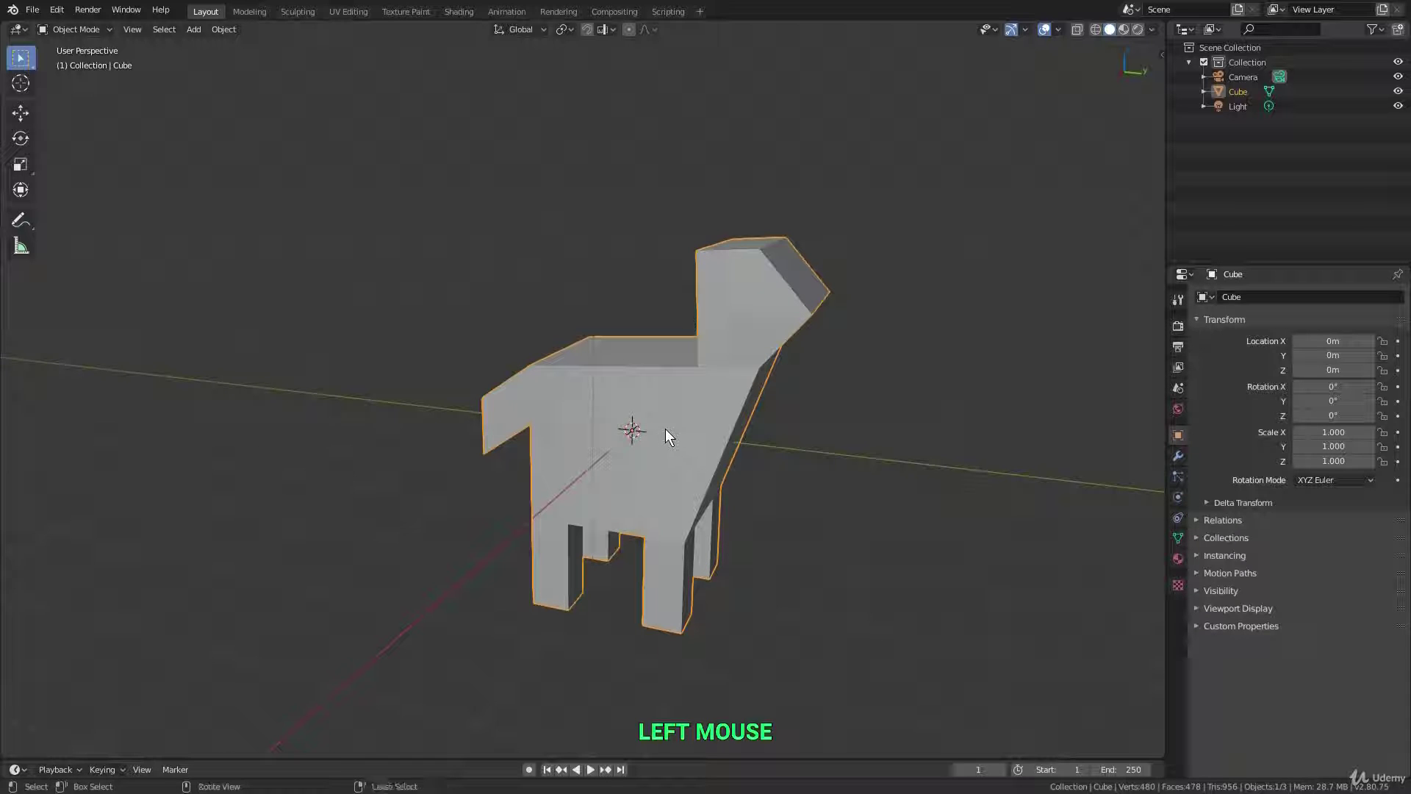
pyautogui.hotkey('ctrl', 'Tab')
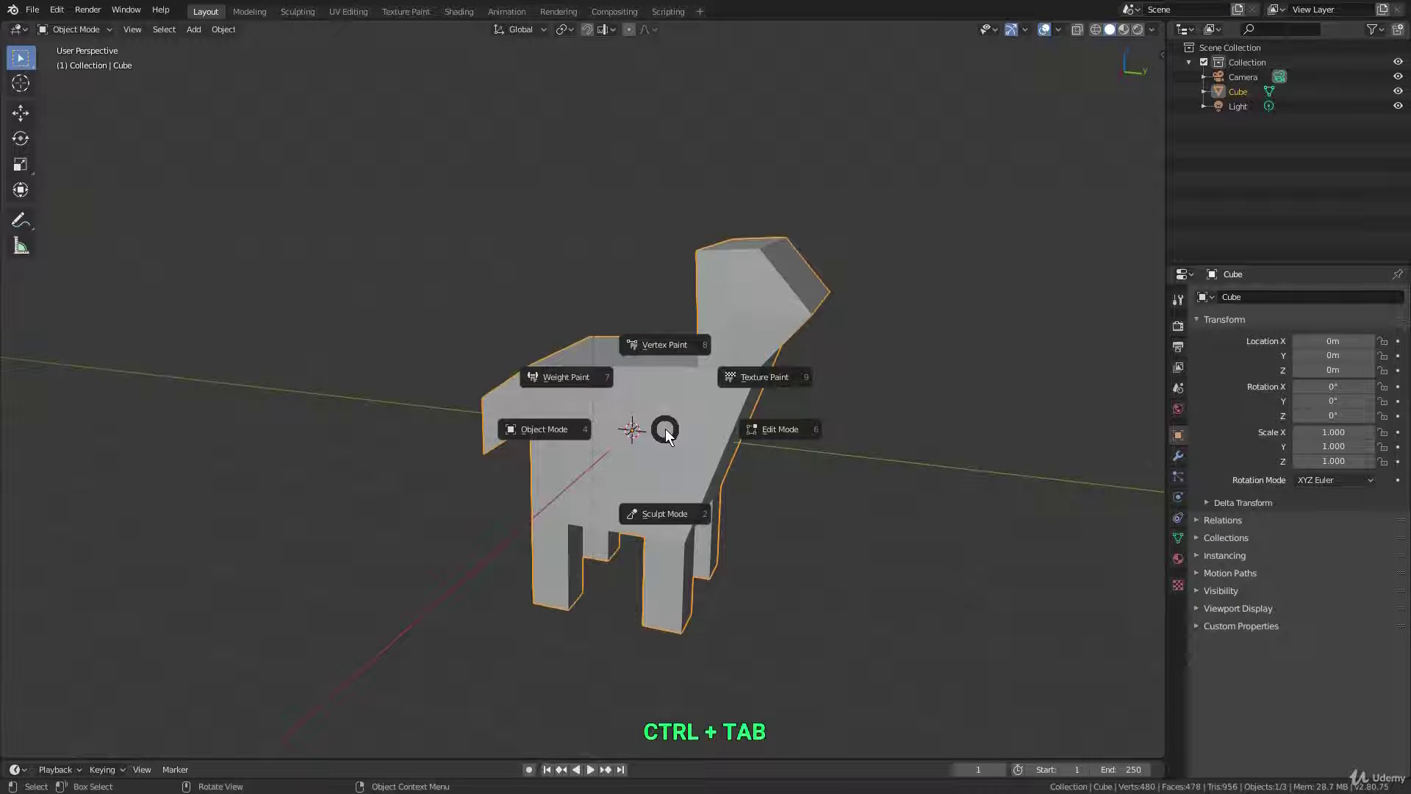
pyautogui.click(665, 514)
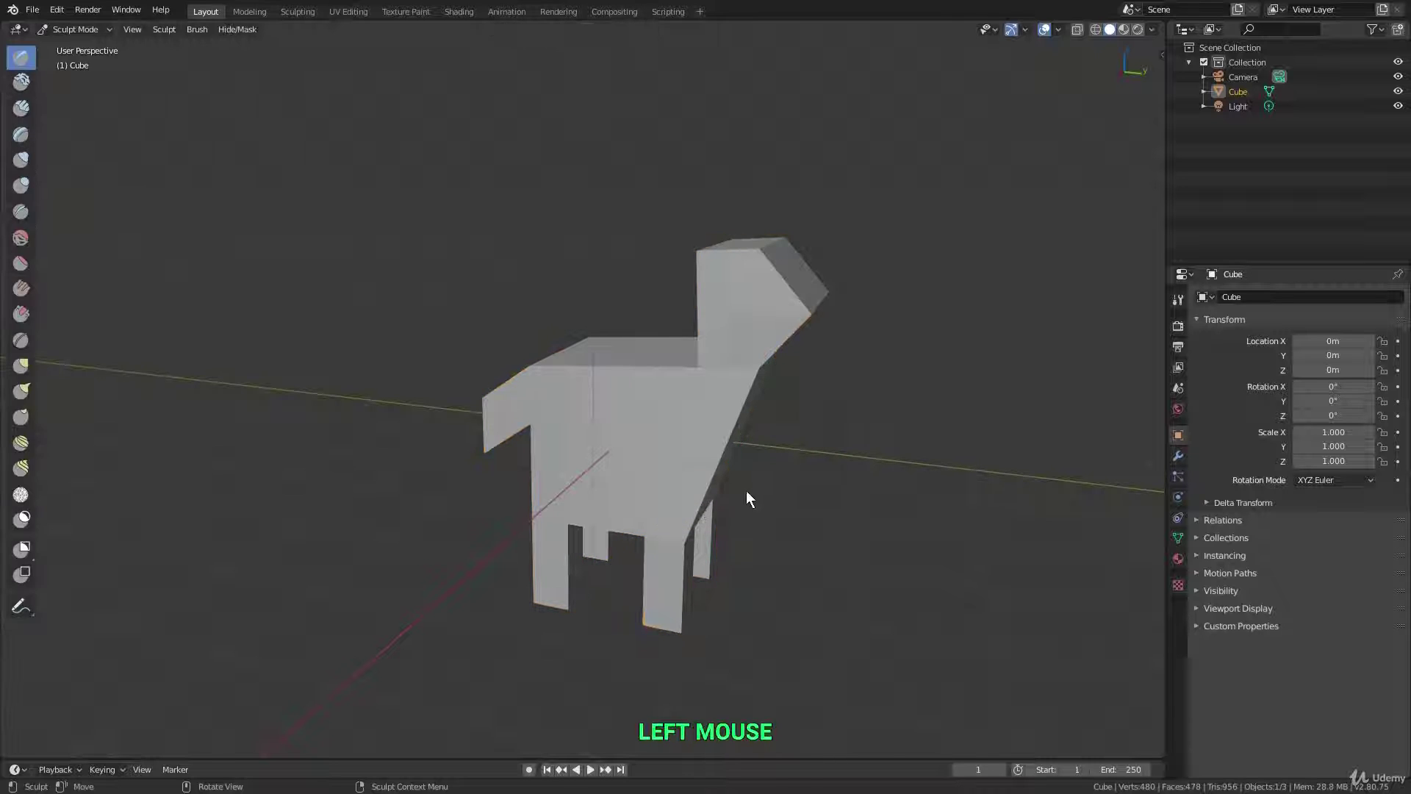
# Sculpt brush strokes across the animal's flank and smooth its back, tail and rear
pyautogui.moveTo(721, 423); pyautogui.dragTo(735, 419, button='middle')
pyautogui.moveTo(735, 424)
pyautogui.mouseDown()
pyautogui.moveTo(664, 427)
pyautogui.moveTo(598, 472)
pyautogui.mouseUp()
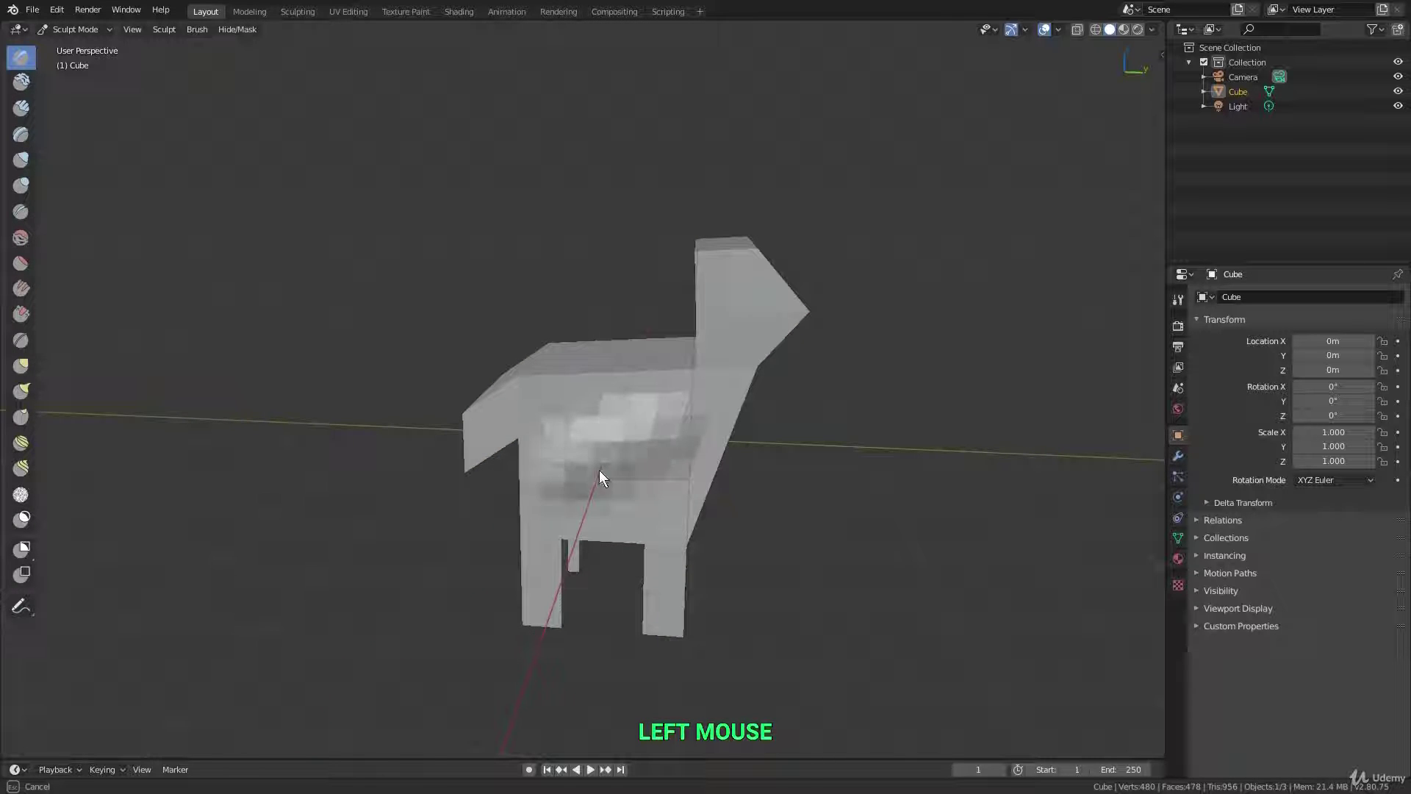
pyautogui.moveTo(623, 394)
pyautogui.keyDown('shift'); pyautogui.mouseDown()
pyautogui.moveTo(462, 425)
pyautogui.moveTo(456, 478)
pyautogui.moveTo(526, 505)
pyautogui.mouseUp(); pyautogui.keyUp('shift')
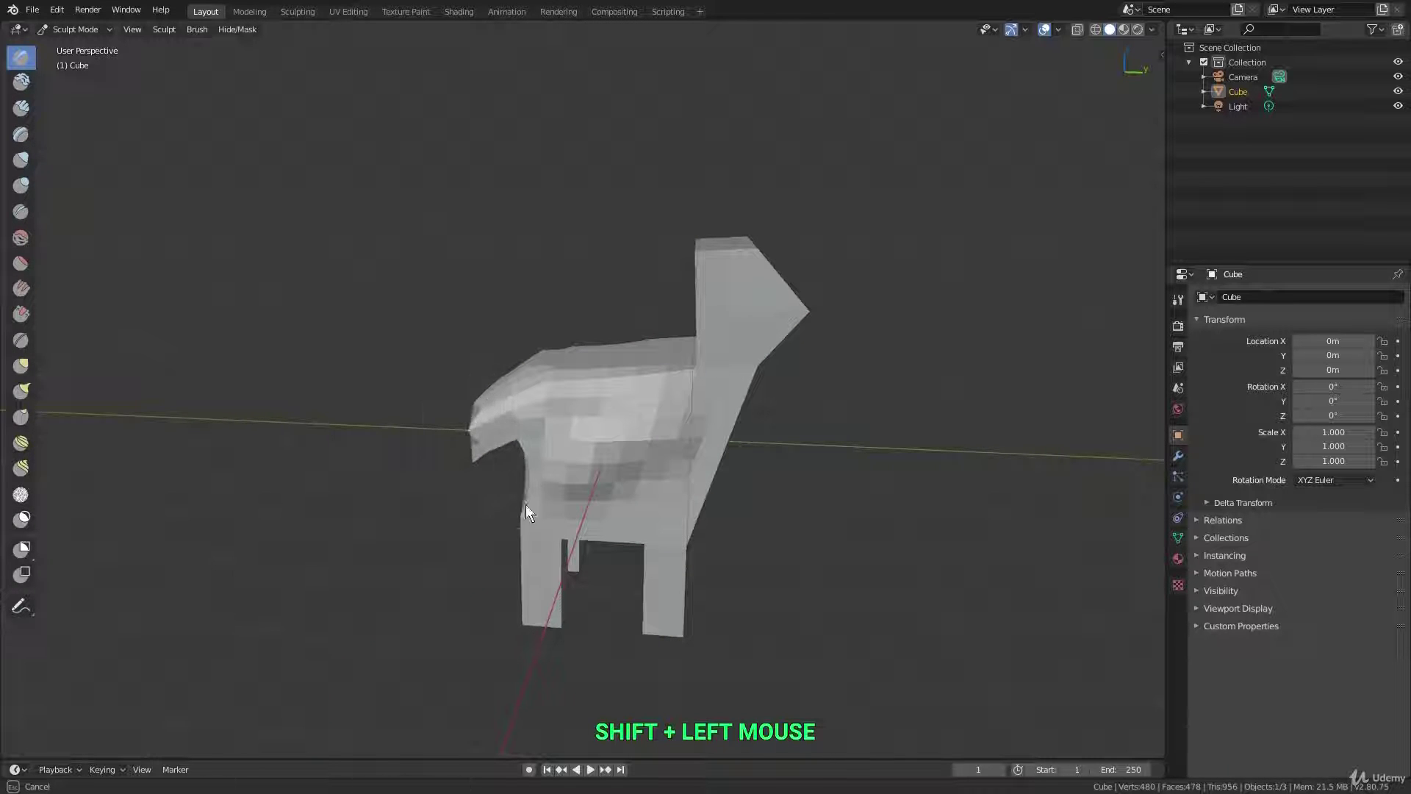
# Smooth the surface of the animal's rear leg
pyautogui.keyDown('shift'); pyautogui.moveTo(521, 646); pyautogui.dragTo(559, 608); pyautogui.keyUp('shift')
pyautogui.moveTo(559, 609); pyautogui.dragTo(624, 432, button='middle')
pyautogui.scroll(3, 624, 432)
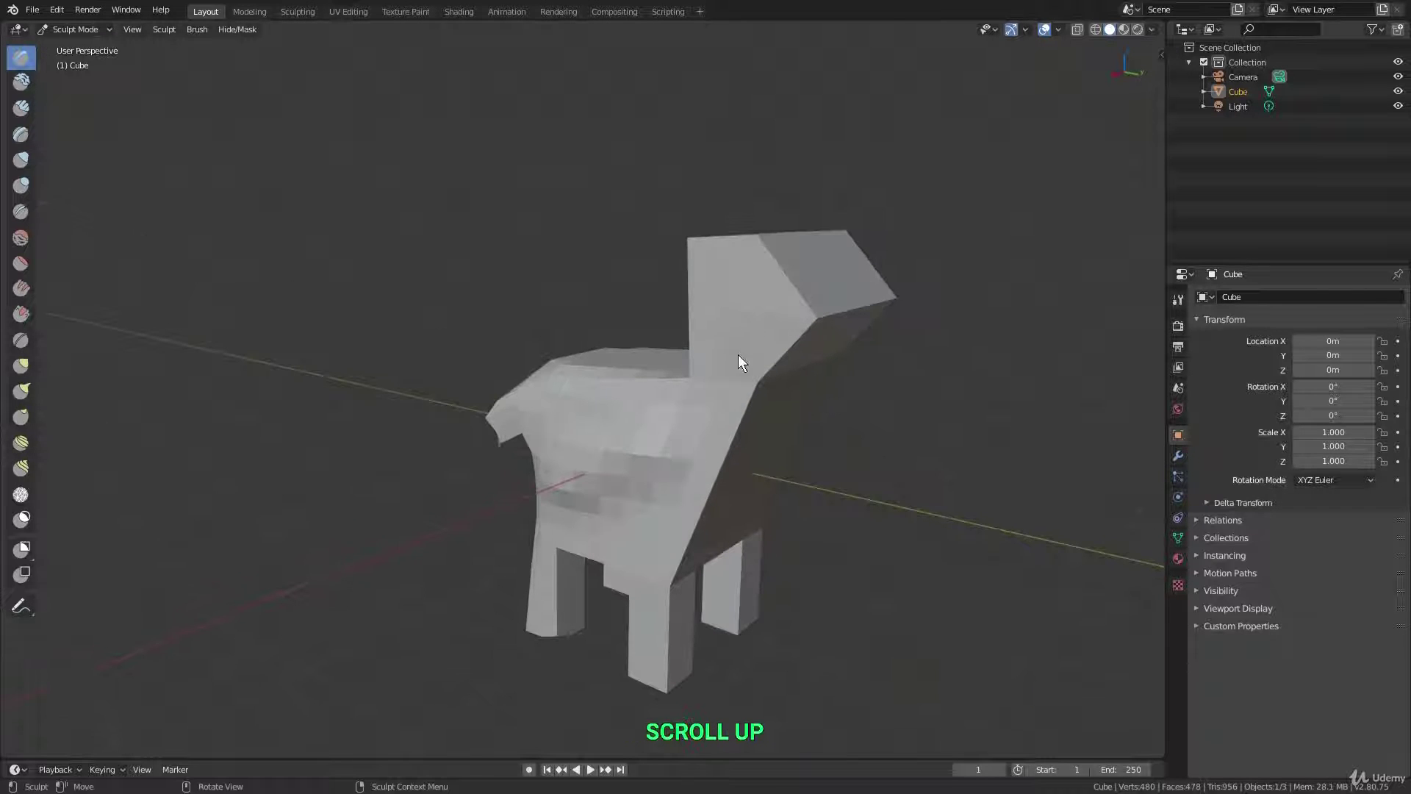
# Use the Grab brush with a resized radius to pull the mesh on the animal's flank and shoulder
pyautogui.click(20, 367)
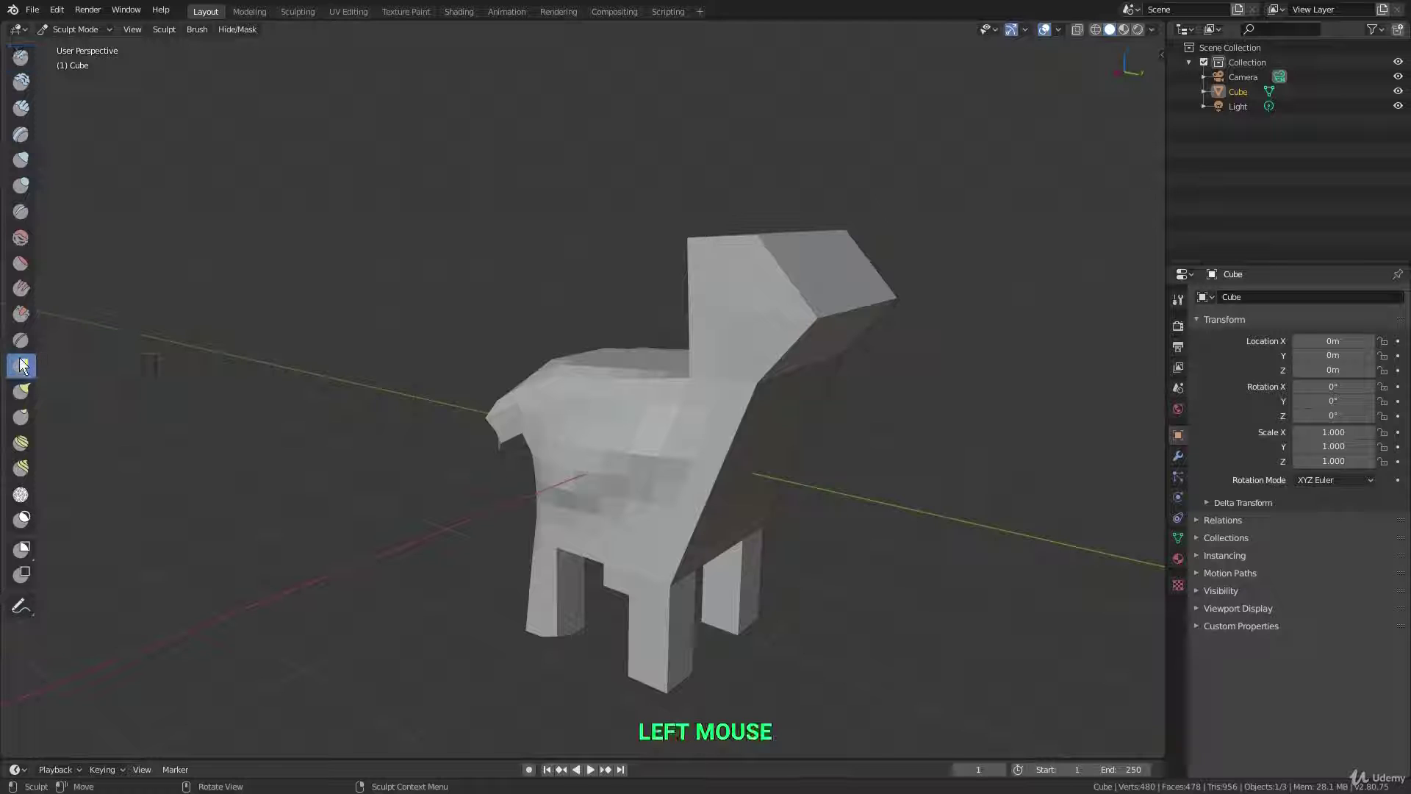
pyautogui.moveTo(681, 474); pyautogui.dragTo(686, 441, button='middle')
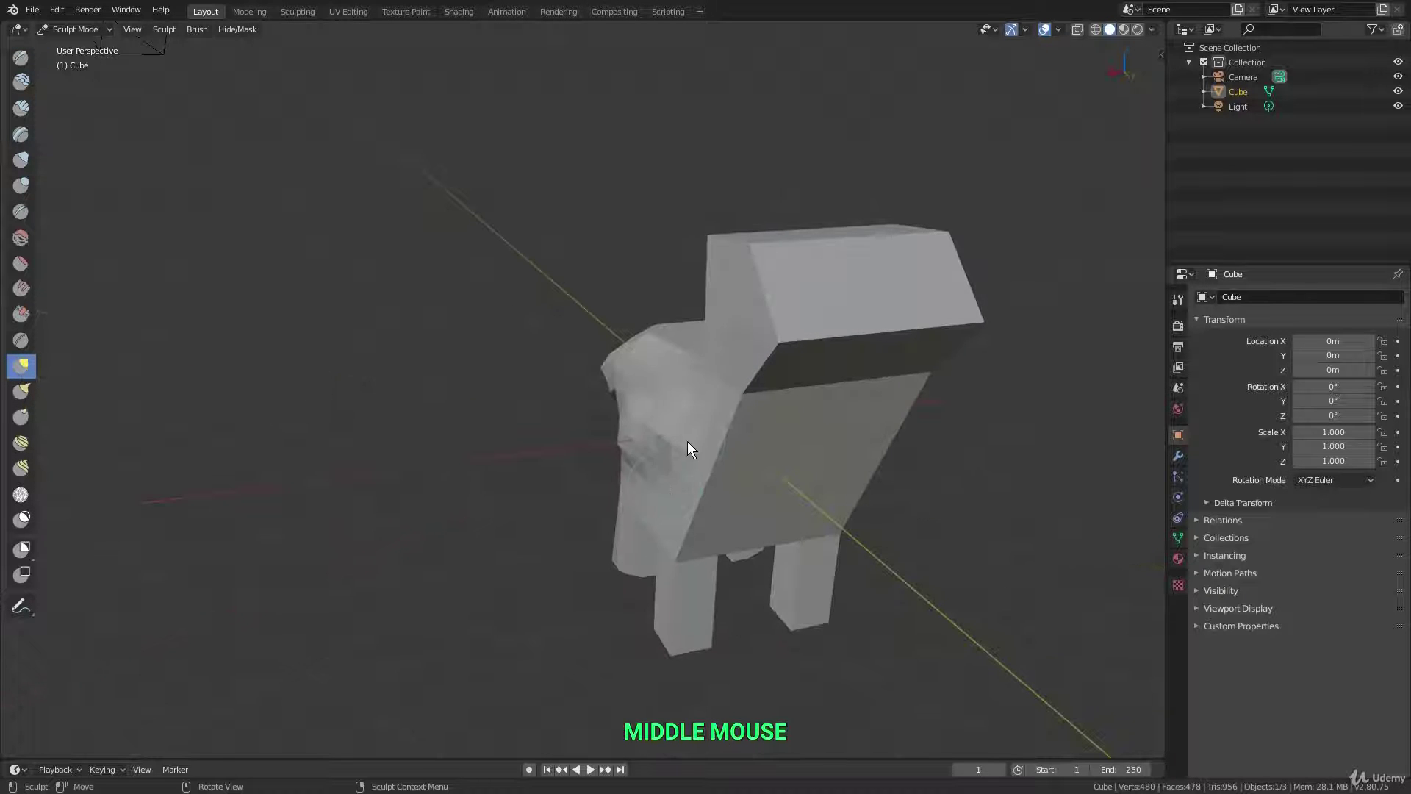
pyautogui.press('f')
pyautogui.click(687, 423)
pyautogui.scroll(2, 684, 423)
pyautogui.moveTo(683, 423)
pyautogui.mouseDown()
pyautogui.moveTo(627, 441)
pyautogui.moveTo(651, 359)
pyautogui.moveTo(713, 412)
pyautogui.mouseUp()
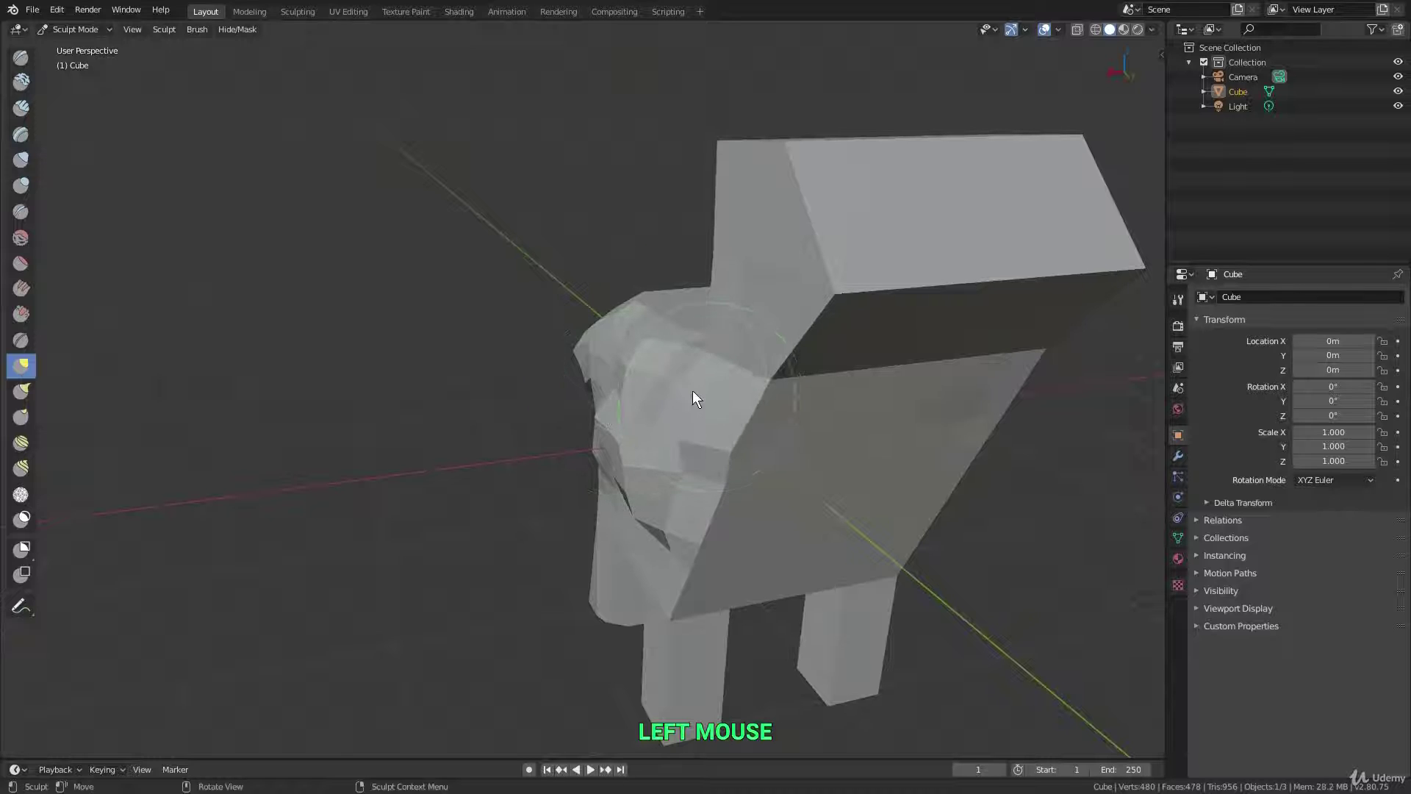
pyautogui.moveTo(692, 390); pyautogui.dragTo(752, 381, button='middle')
pyautogui.scroll(-3, 753, 381)
# Switch back to the Draw brush and smooth the animal's flank, neck and head
pyautogui.click(20, 58)
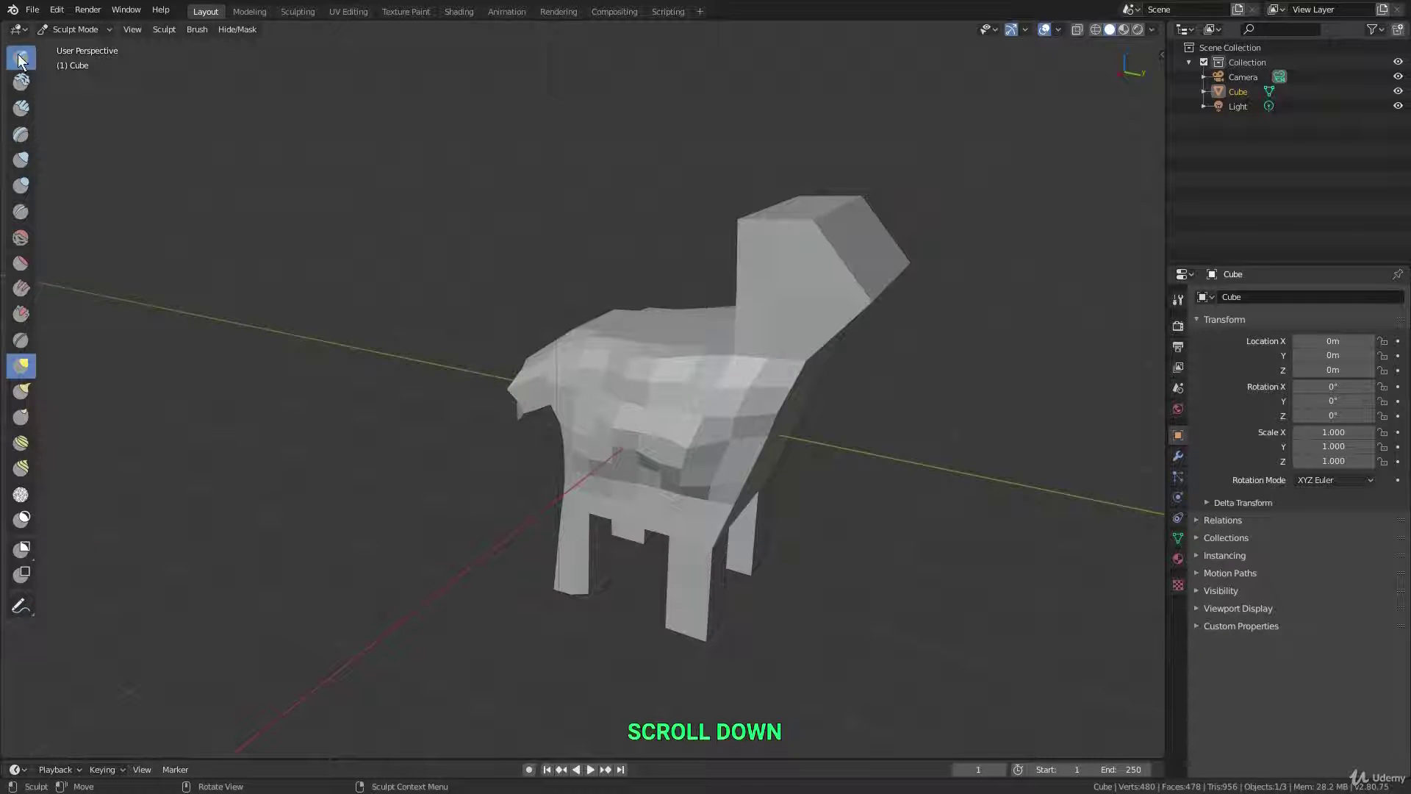
pyautogui.moveTo(588, 368); pyautogui.dragTo(686, 434, button='middle')
pyautogui.moveTo(687, 435)
pyautogui.keyDown('shift'); pyautogui.mouseDown()
pyautogui.moveTo(718, 371)
pyautogui.moveTo(674, 321)
pyautogui.moveTo(775, 192)
pyautogui.mouseUp(); pyautogui.keyUp('shift')
pyautogui.moveTo(774, 193); pyautogui.dragTo(734, 341, button='middle')
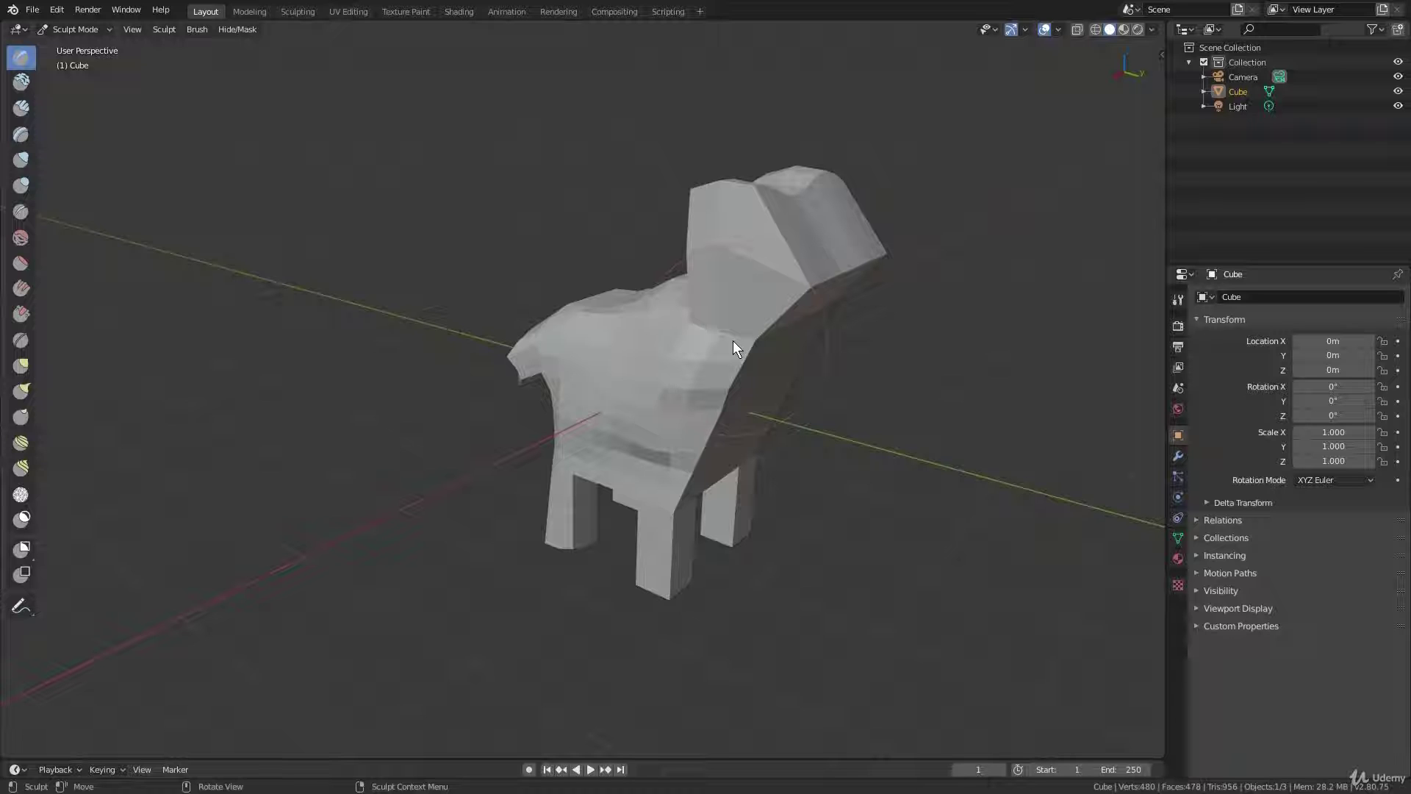
pyautogui.moveTo(699, 369)
pyautogui.mouseDown(button='middle')
pyautogui.moveTo(793, 368)
pyautogui.moveTo(682, 356)
pyautogui.mouseUp(button='middle')
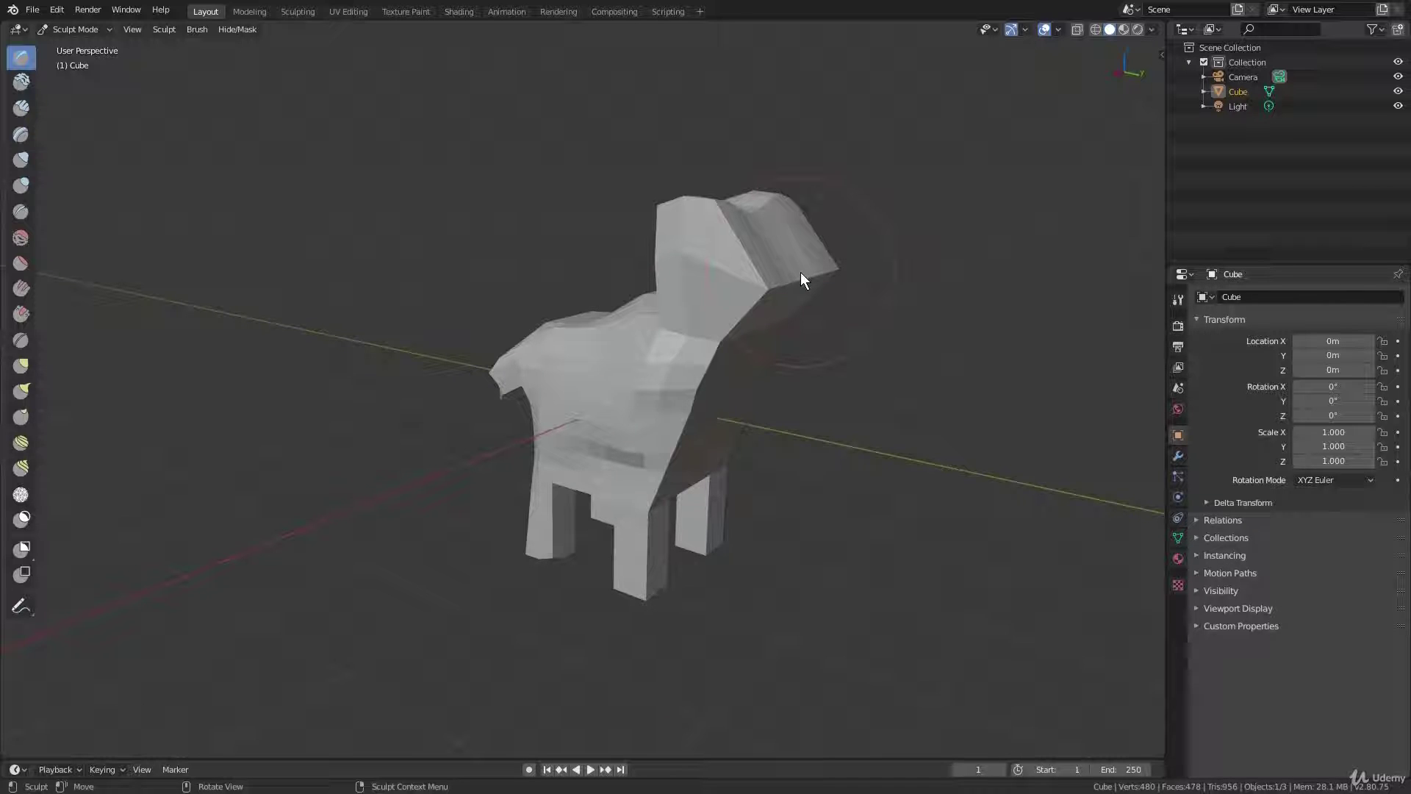
# Switch the animal to Vertex Paint mode and display the Draw brush's settings and colour picker
pyautogui.press('ctrl')
pyautogui.hotkey('ctrl', 'Tab')
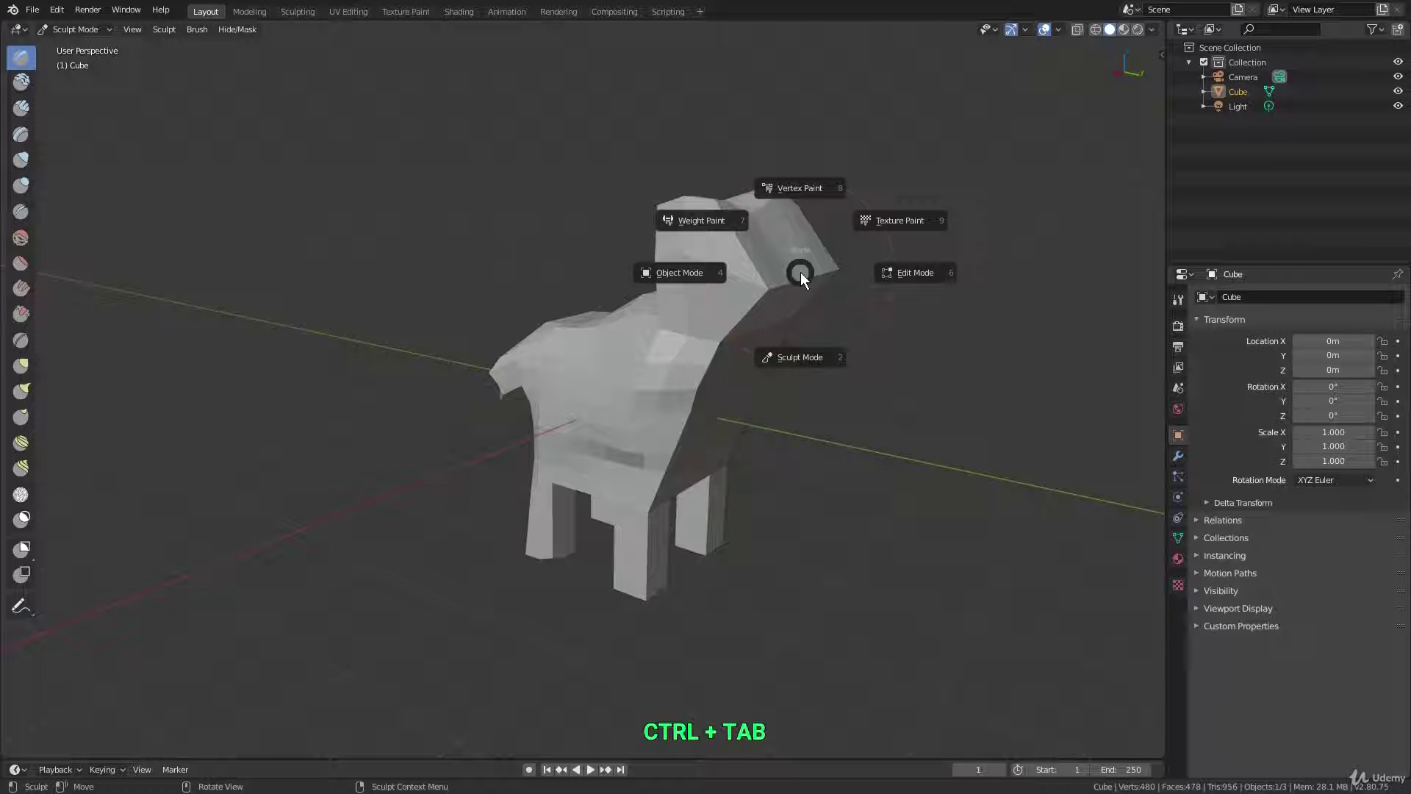
pyautogui.click(800, 192)
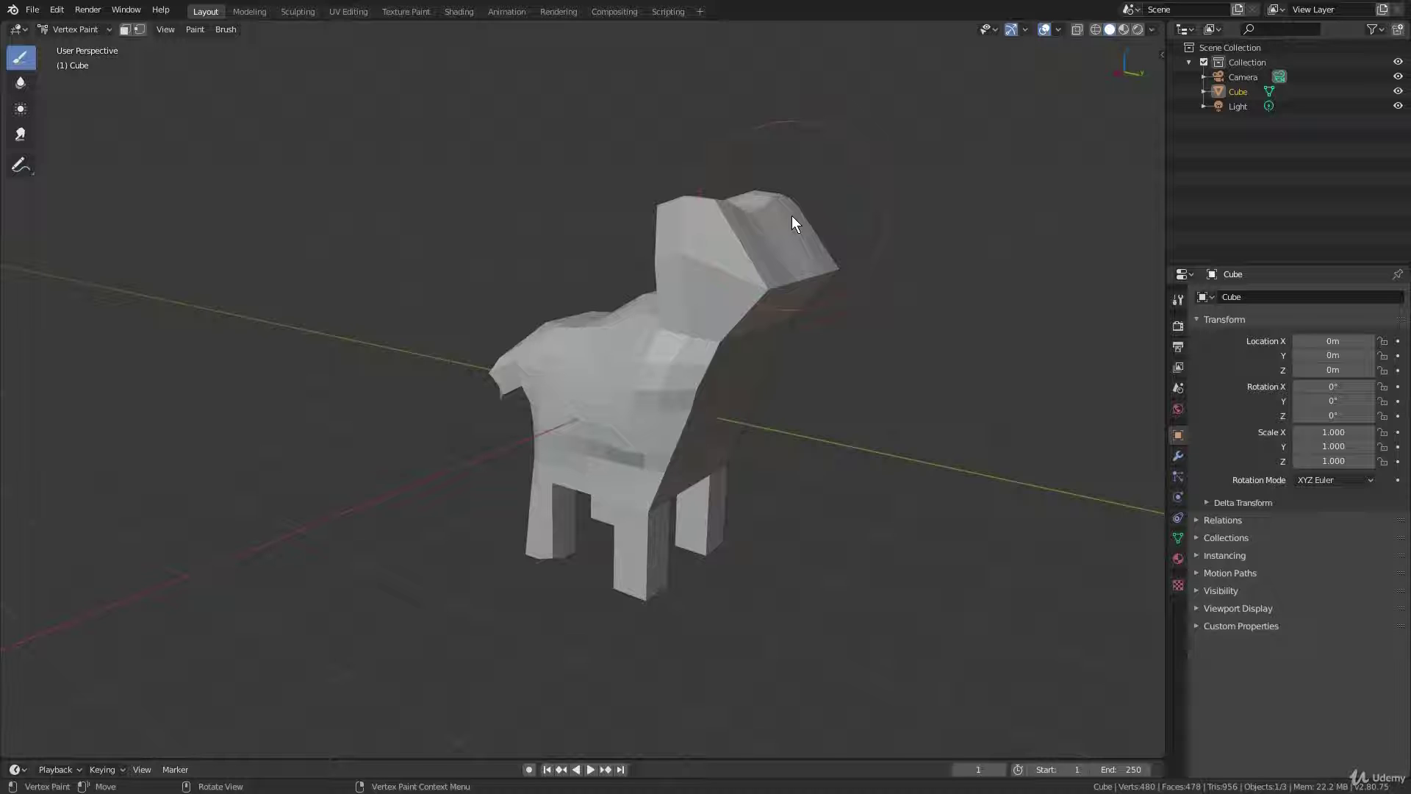
pyautogui.press('n')
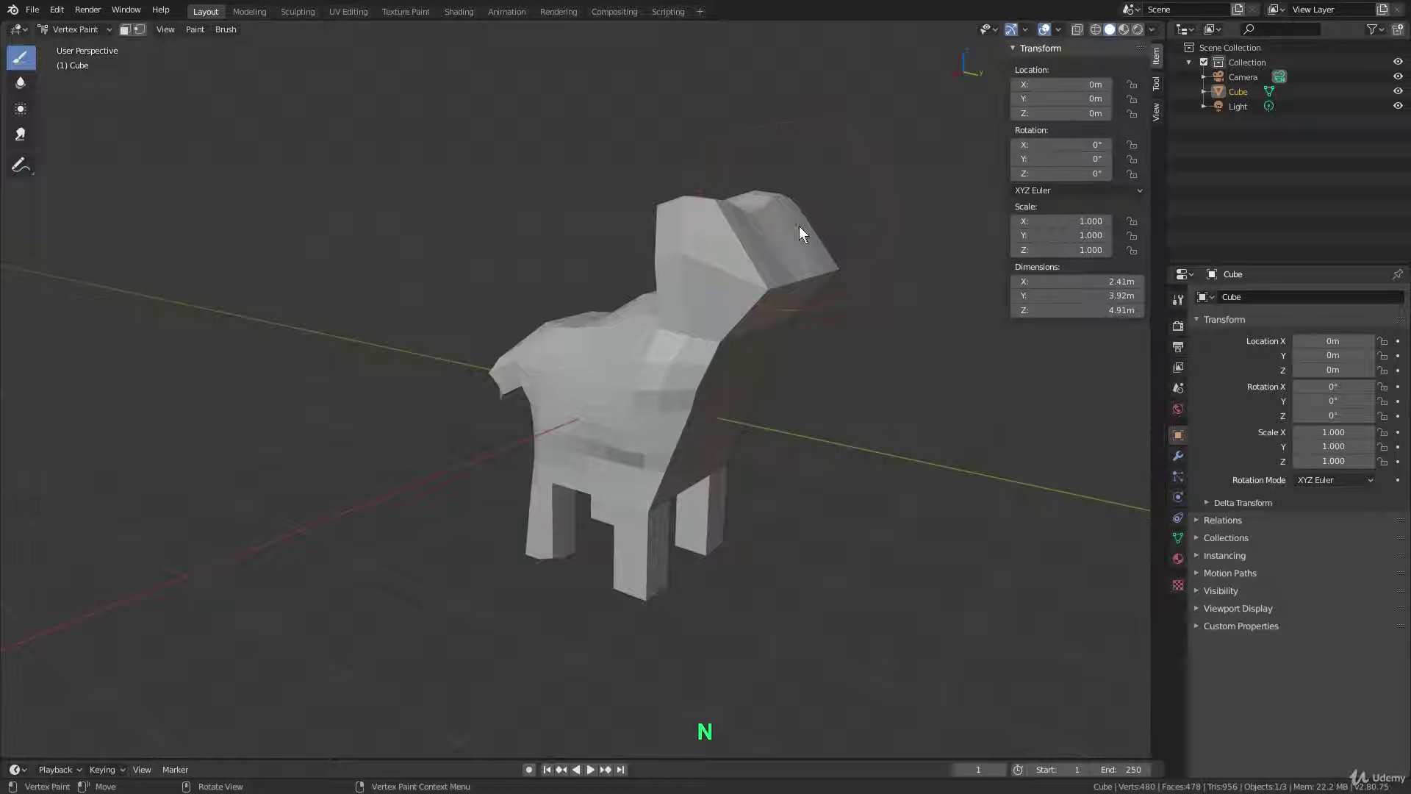
pyautogui.click(1157, 85)
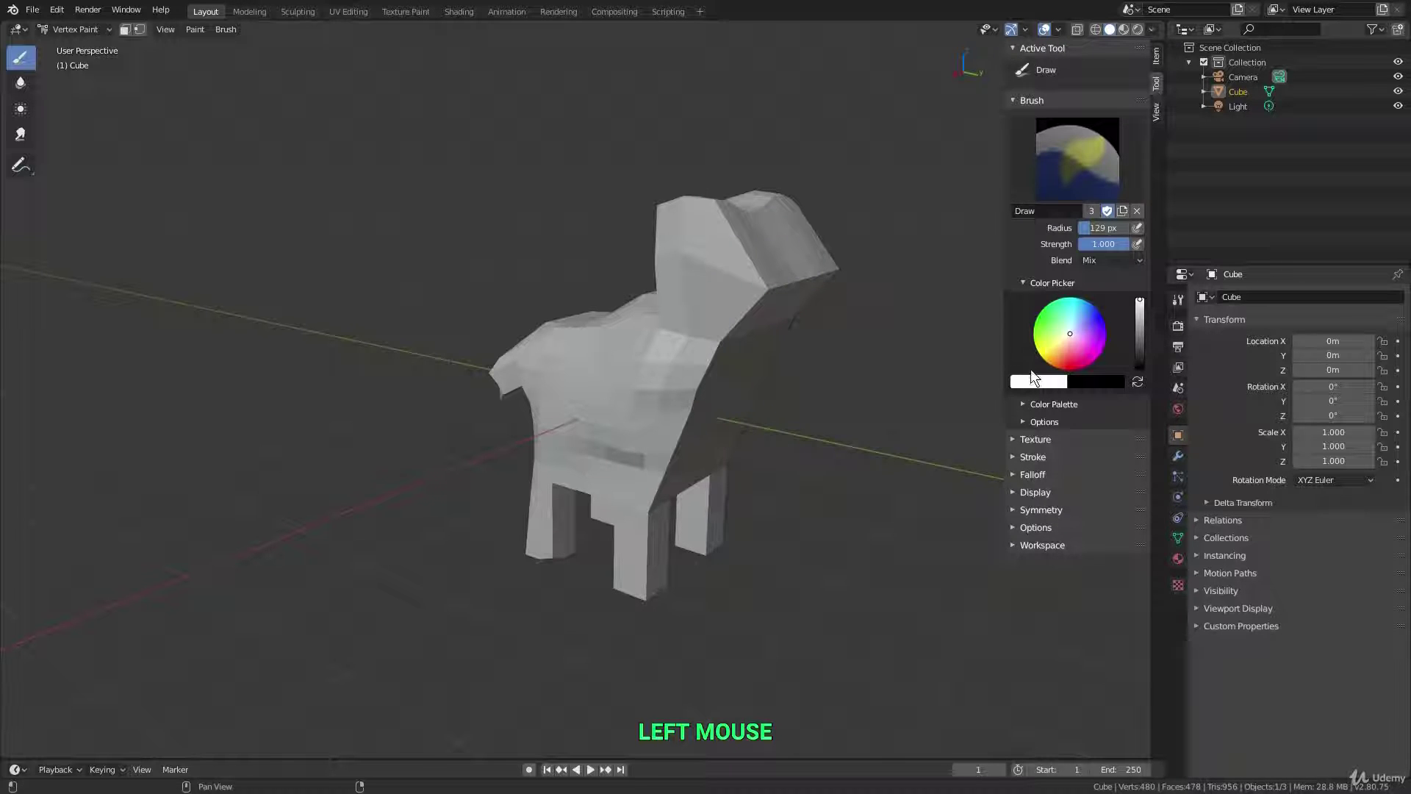
# Paint the animal's chest, belly and front legs green, and its flank and the back of its neck blue
pyautogui.moveTo(1073, 329); pyautogui.dragTo(1039, 315)
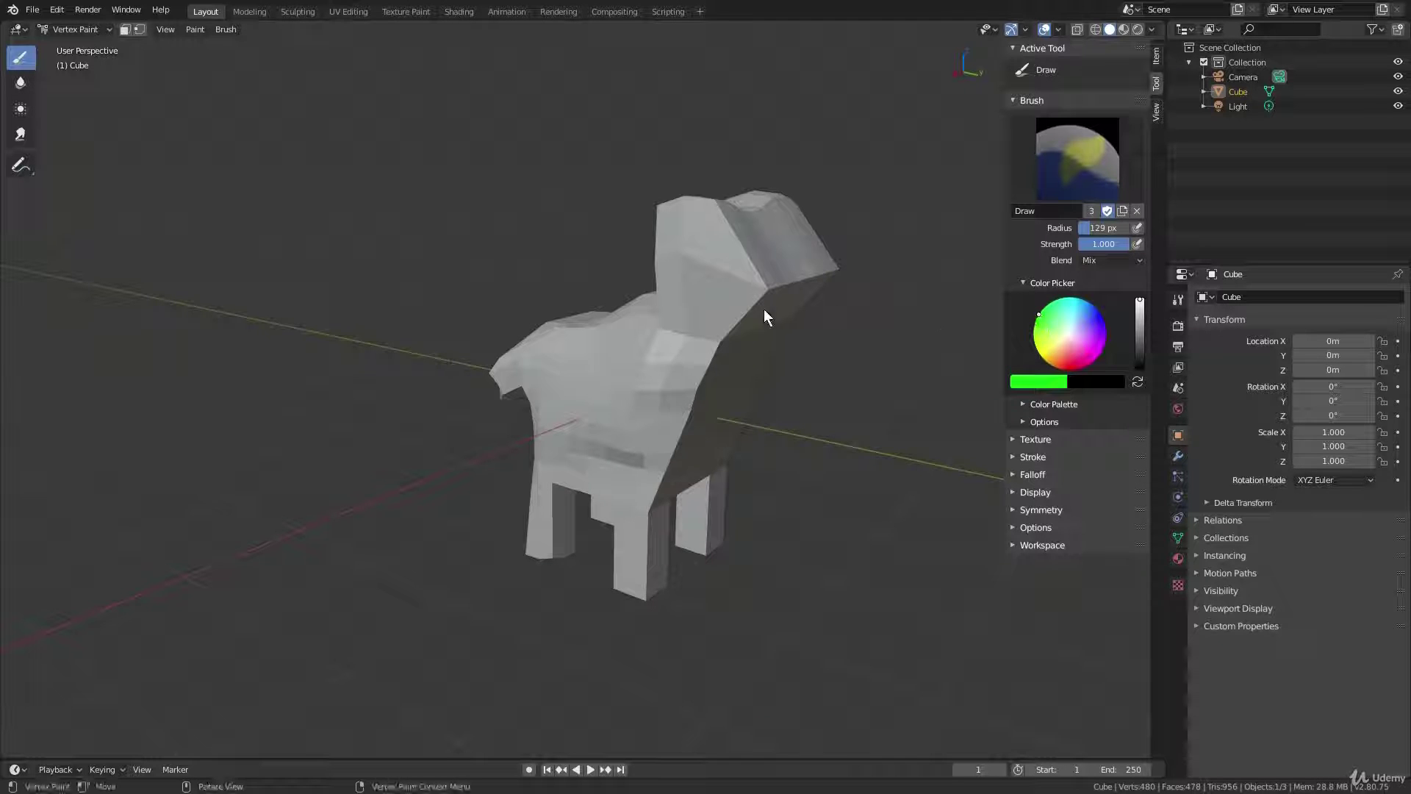
pyautogui.moveTo(764, 308)
pyautogui.mouseDown()
pyautogui.moveTo(713, 319)
pyautogui.moveTo(668, 519)
pyautogui.moveTo(702, 461)
pyautogui.mouseUp()
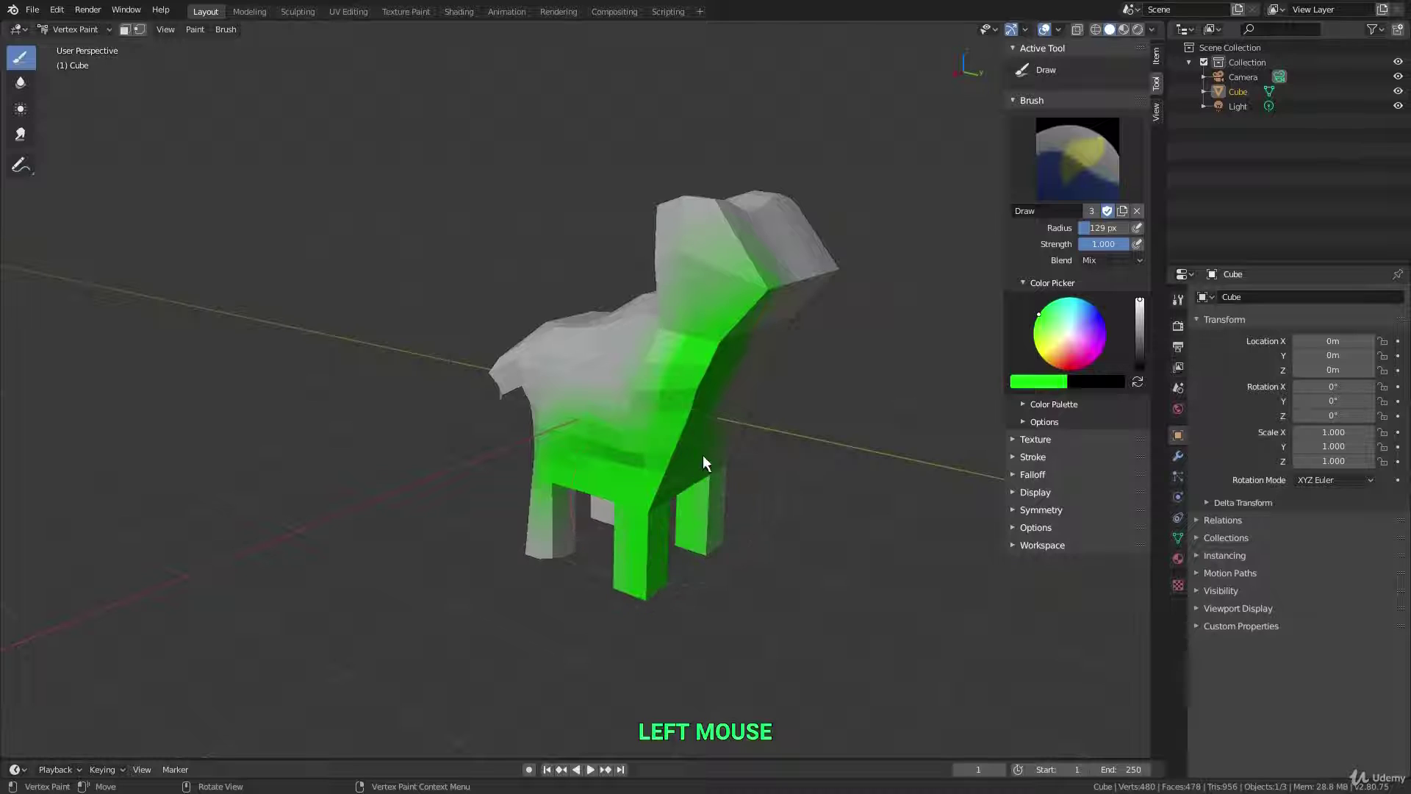
pyautogui.click(1095, 307)
pyautogui.moveTo(586, 391); pyautogui.dragTo(686, 272)
pyautogui.moveTo(686, 272)
pyautogui.mouseDown(button='middle')
pyautogui.moveTo(756, 324)
pyautogui.moveTo(655, 346)
pyautogui.moveTo(725, 340)
pyautogui.moveTo(674, 346)
pyautogui.moveTo(577, 326)
pyautogui.moveTo(593, 328)
pyautogui.mouseUp(button='middle')
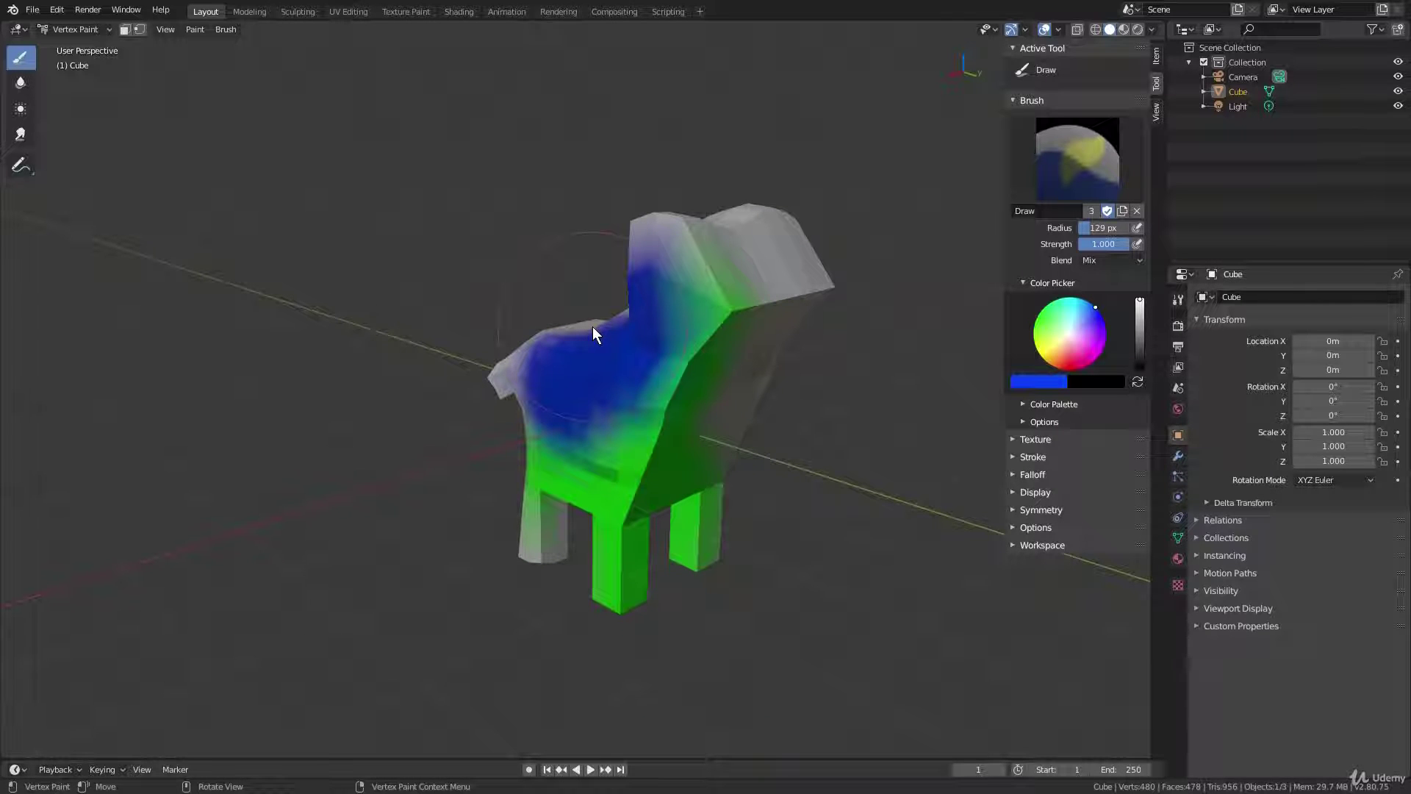
pyautogui.moveTo(616, 338)
pyautogui.mouseDown(button='middle')
pyautogui.moveTo(676, 360)
pyautogui.moveTo(676, 374)
pyautogui.moveTo(626, 379)
pyautogui.moveTo(661, 383)
pyautogui.moveTo(647, 392)
pyautogui.mouseUp(button='middle')
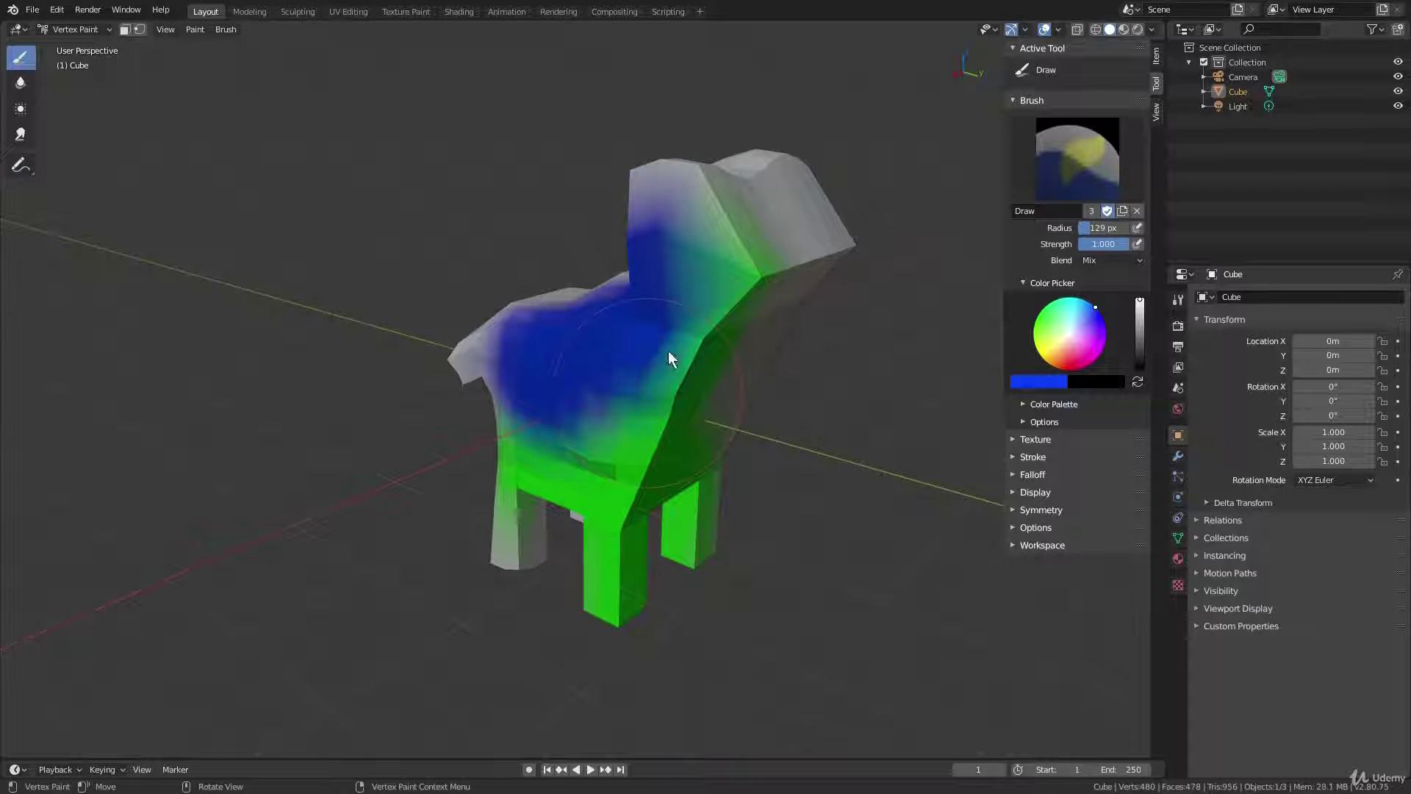
# Return the animal to Object Mode and set the viewport shading colour to Vertex
pyautogui.hotkey('ctrl', 'Tab')
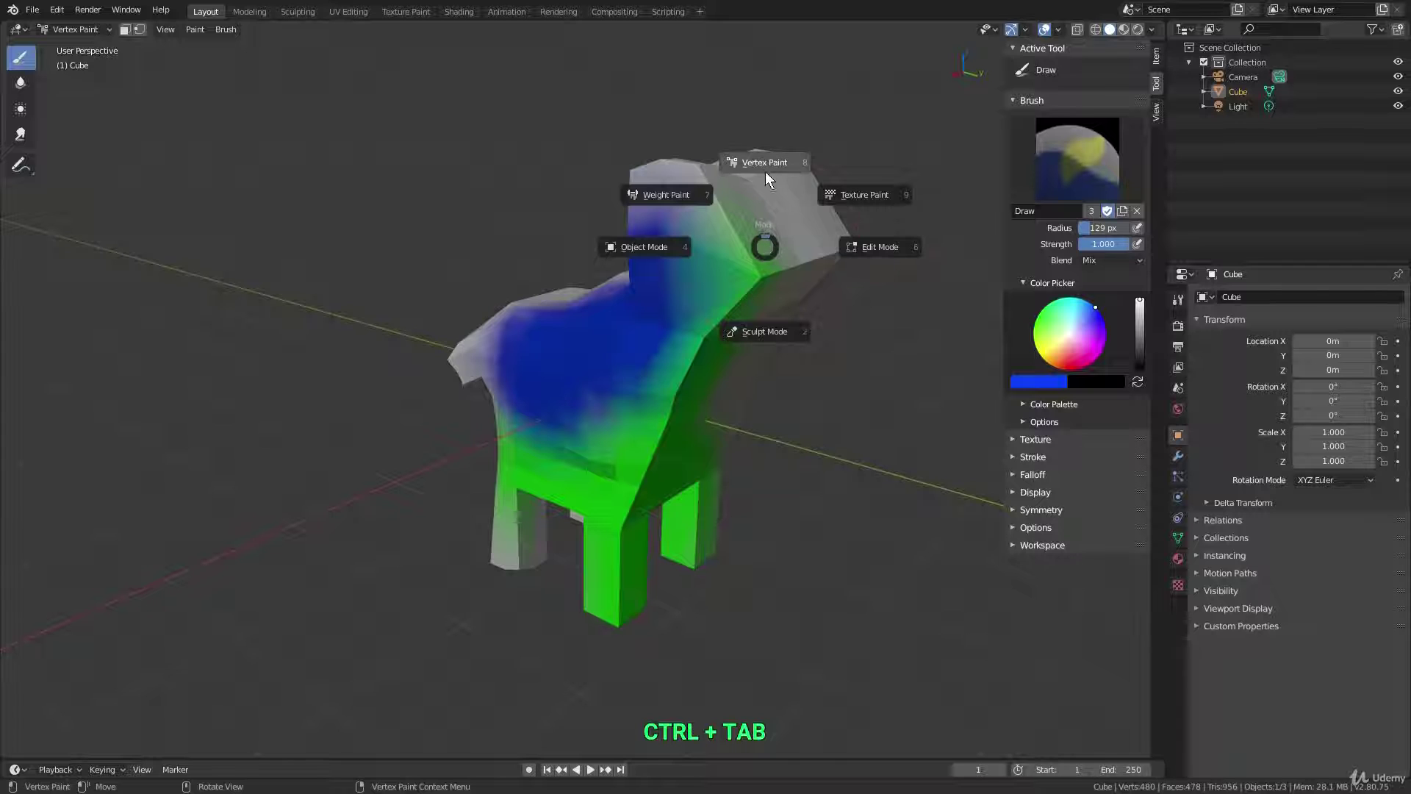
pyautogui.click(669, 250)
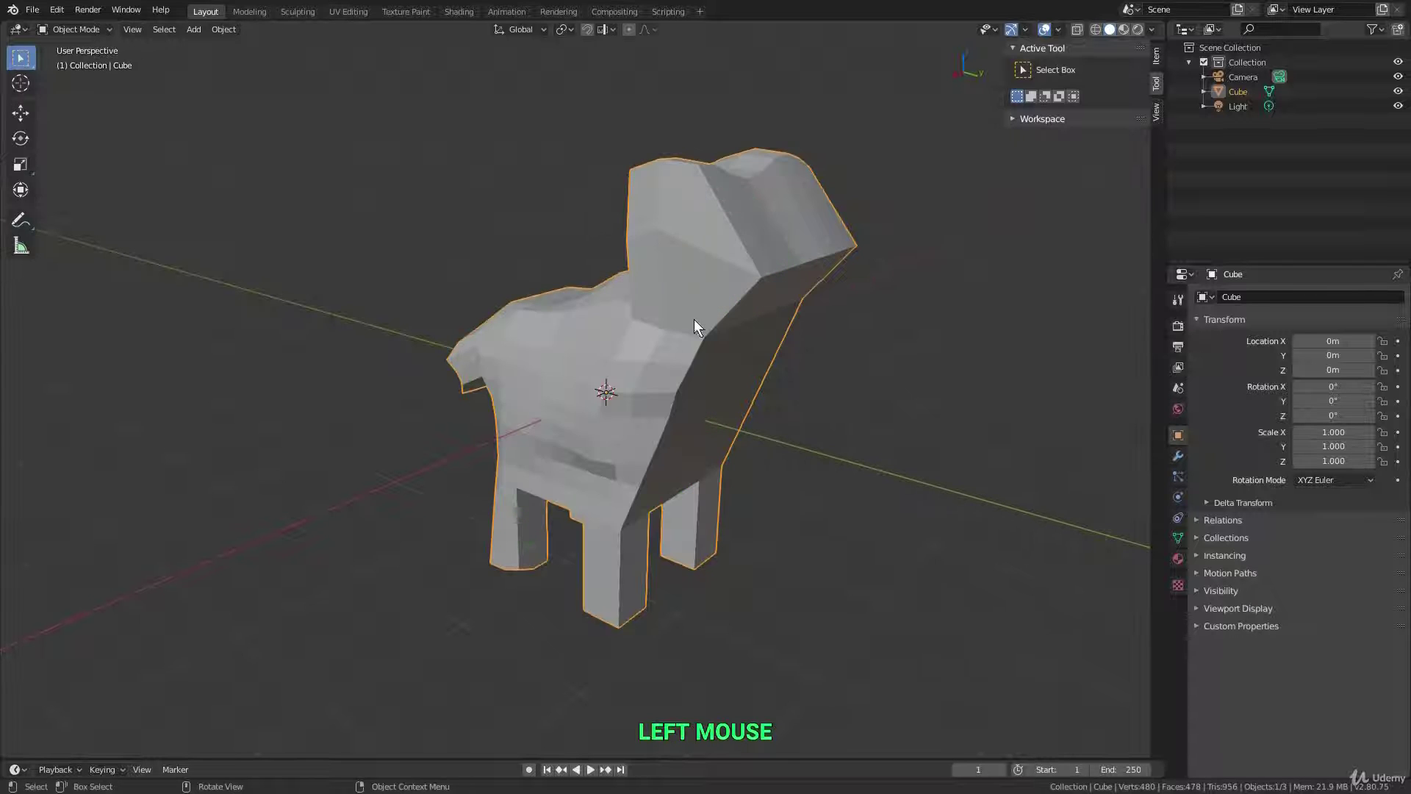
pyautogui.moveTo(694, 319)
pyautogui.mouseDown(button='middle')
pyautogui.moveTo(783, 329)
pyautogui.moveTo(691, 319)
pyautogui.mouseUp(button='middle')
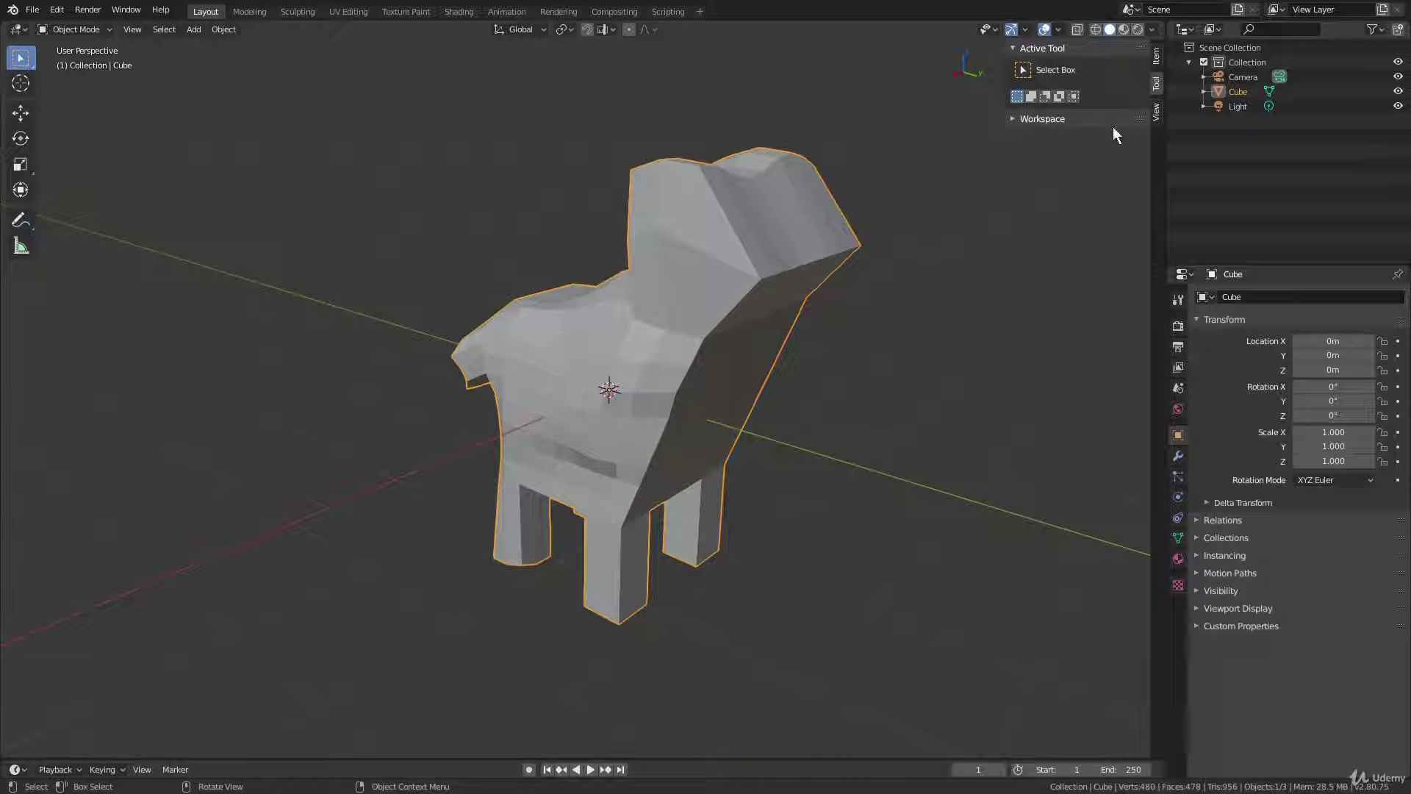
pyautogui.click(1152, 29)
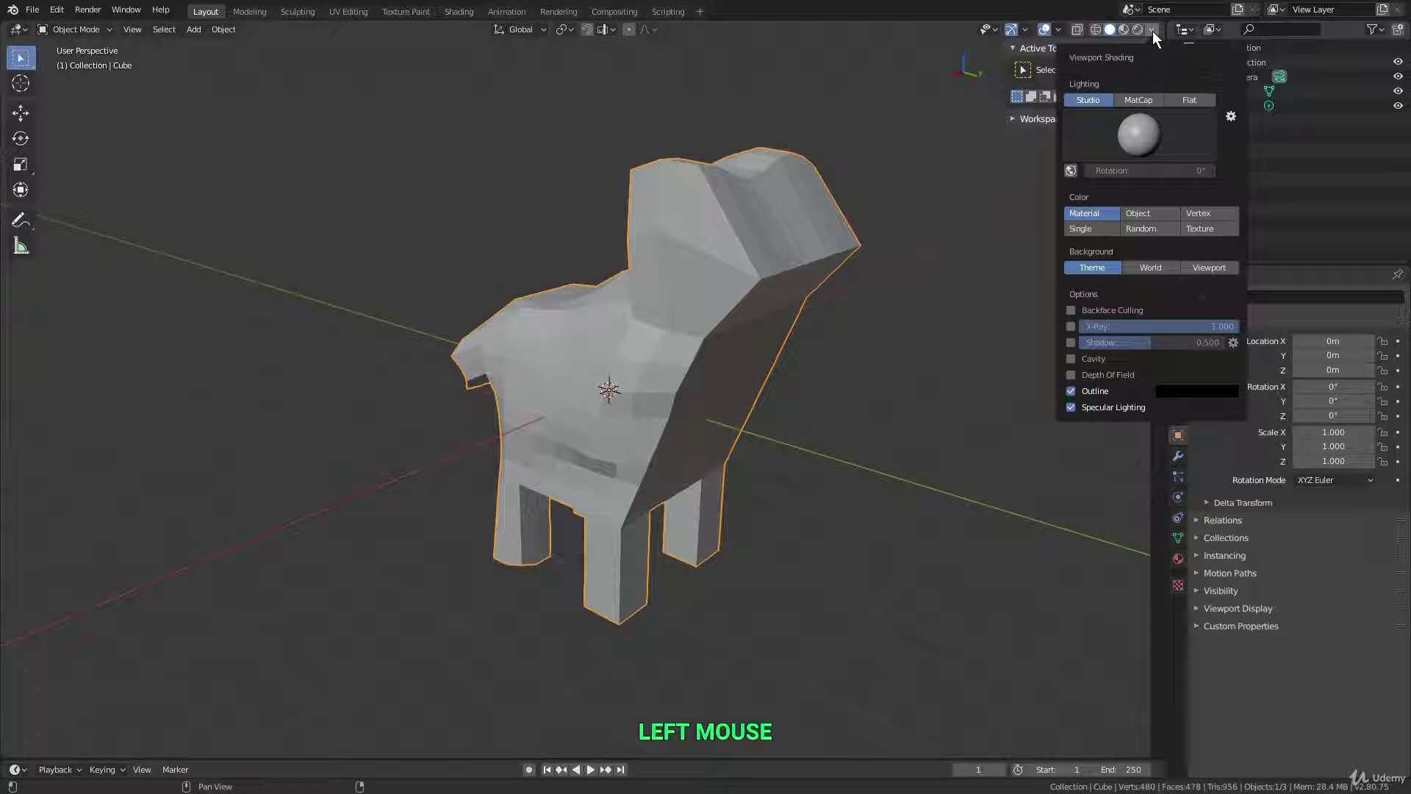
pyautogui.click(1207, 213)
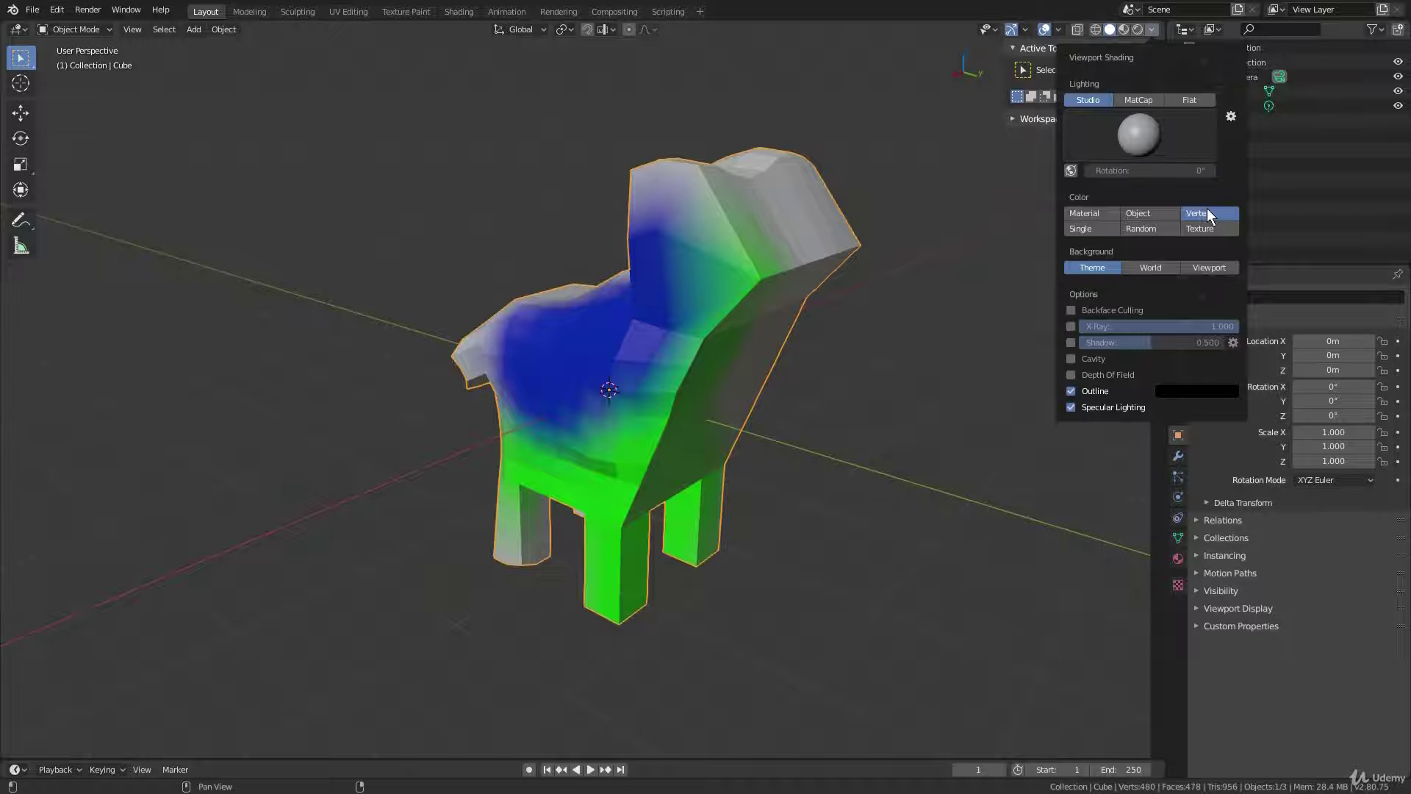
pyautogui.moveTo(598, 363)
pyautogui.mouseDown(button='middle')
pyautogui.moveTo(827, 372)
pyautogui.moveTo(615, 367)
pyautogui.moveTo(598, 353)
pyautogui.mouseUp(button='middle')
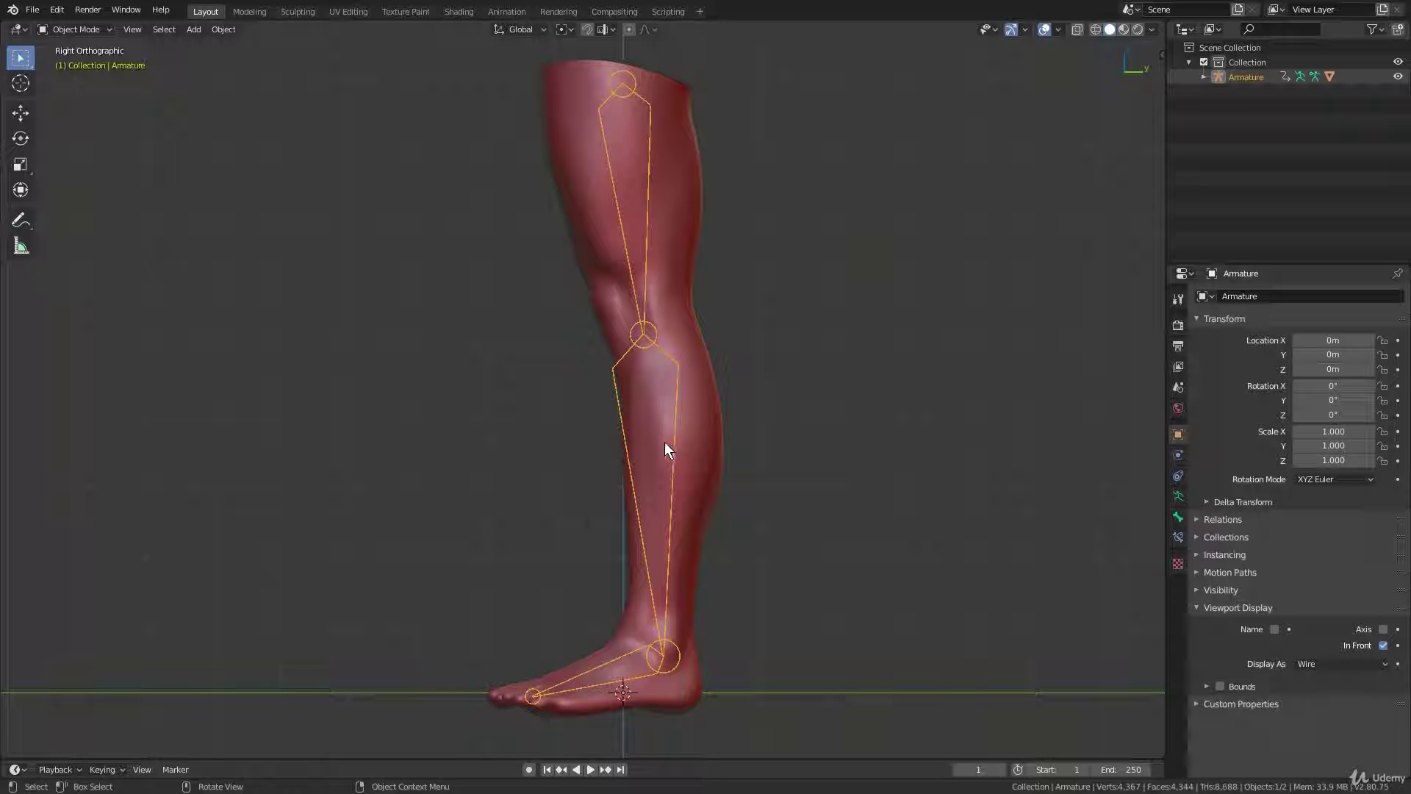
# Switch the leg's armature to Pose Mode and deselect all its bones
pyautogui.click(99, 29)
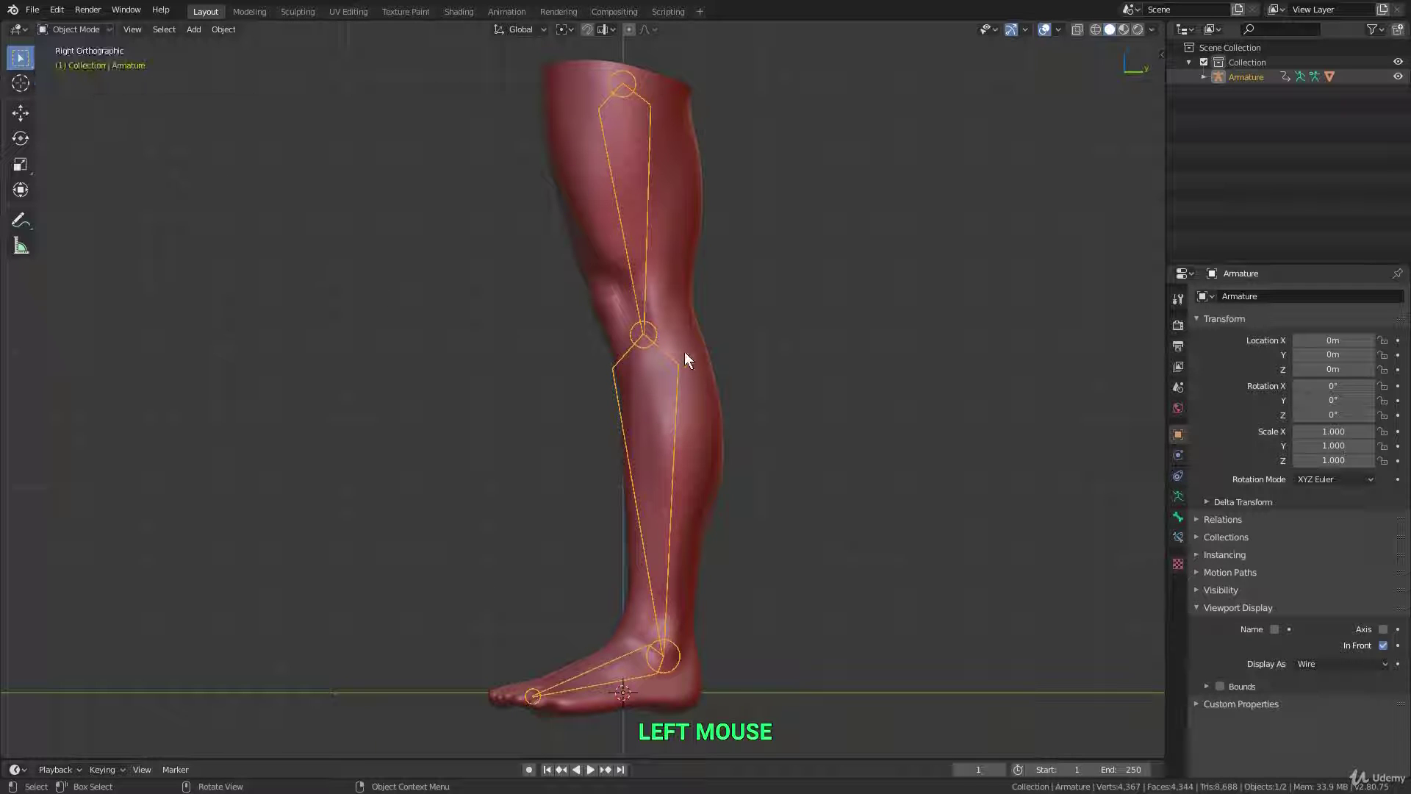
pyautogui.hotkey('ctrl', 'Tab')
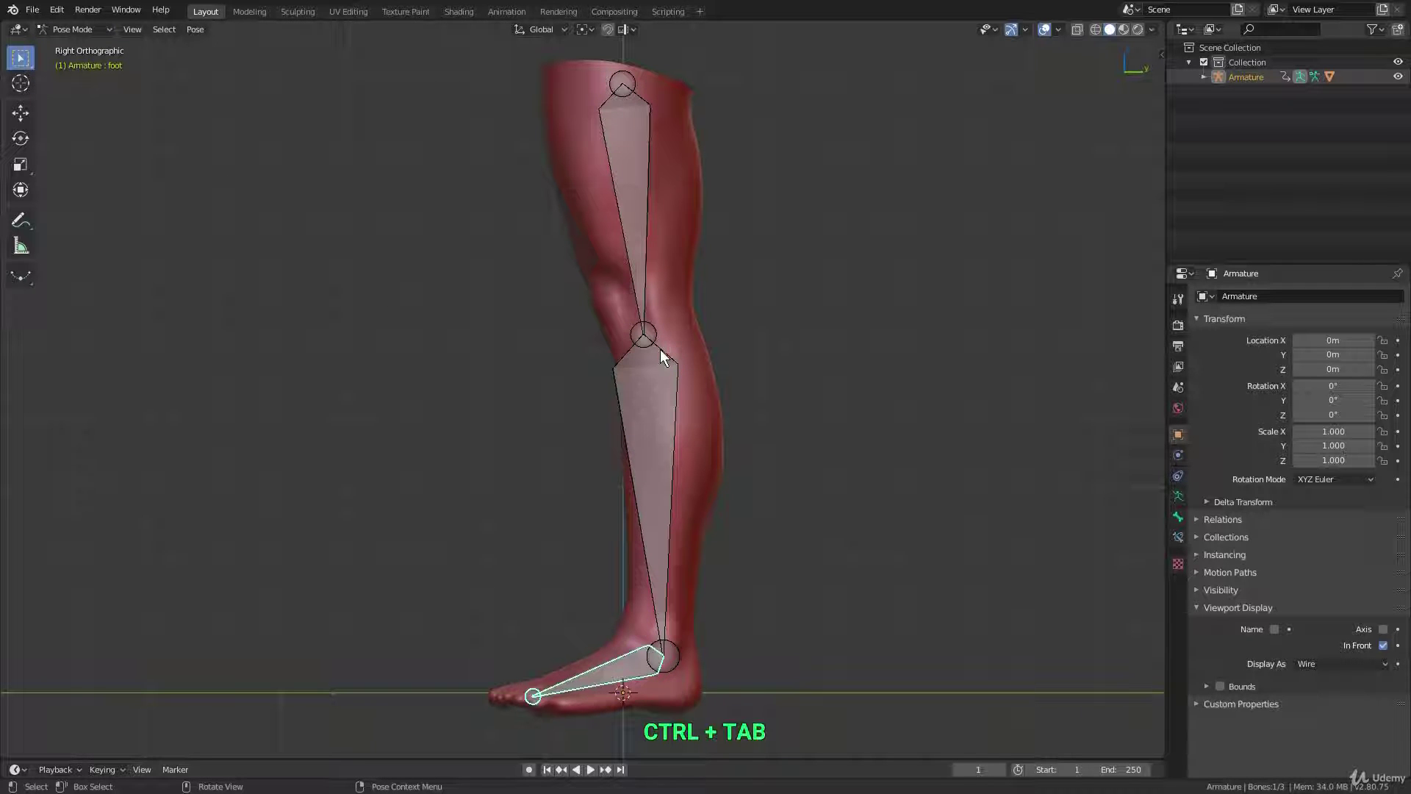
pyautogui.click(658, 283)
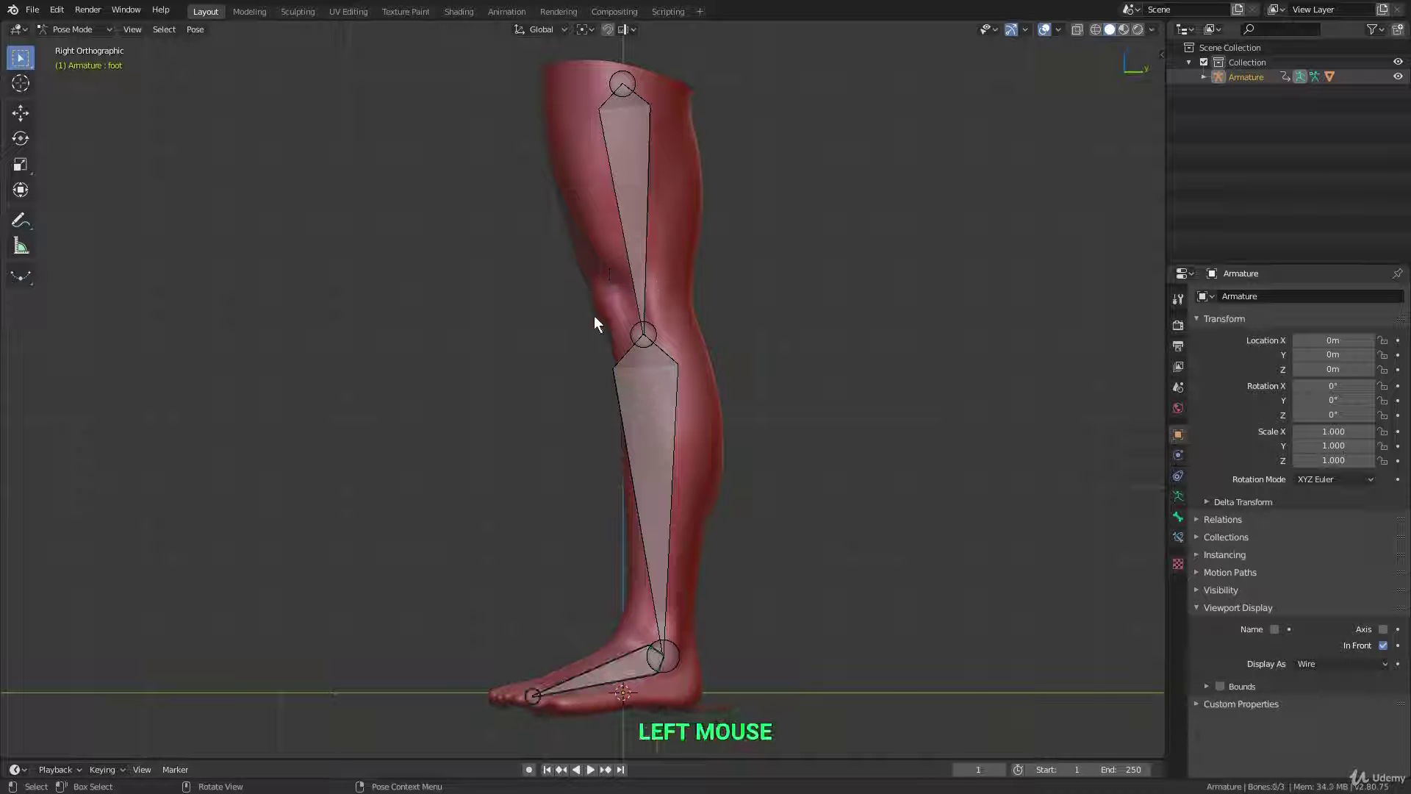
# Try moving the whole leg by its thigh bone, then cancel the move
pyautogui.click(636, 219)
pyautogui.press('g')
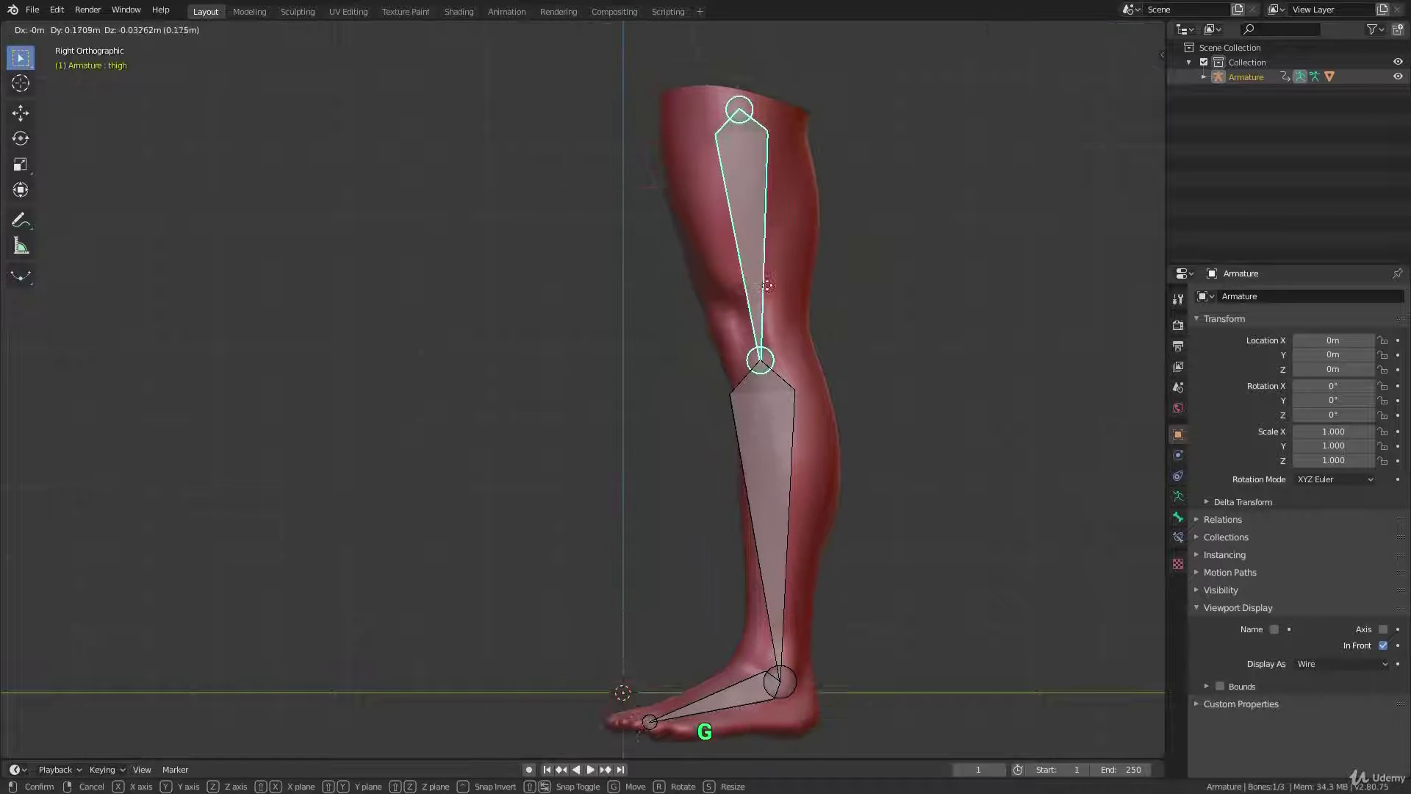
pyautogui.rightClick(593, 262)
# Try rotating the lower leg at the knee with the calf bone, cancelling the rotation
pyautogui.click(669, 436)
pyautogui.press('r')
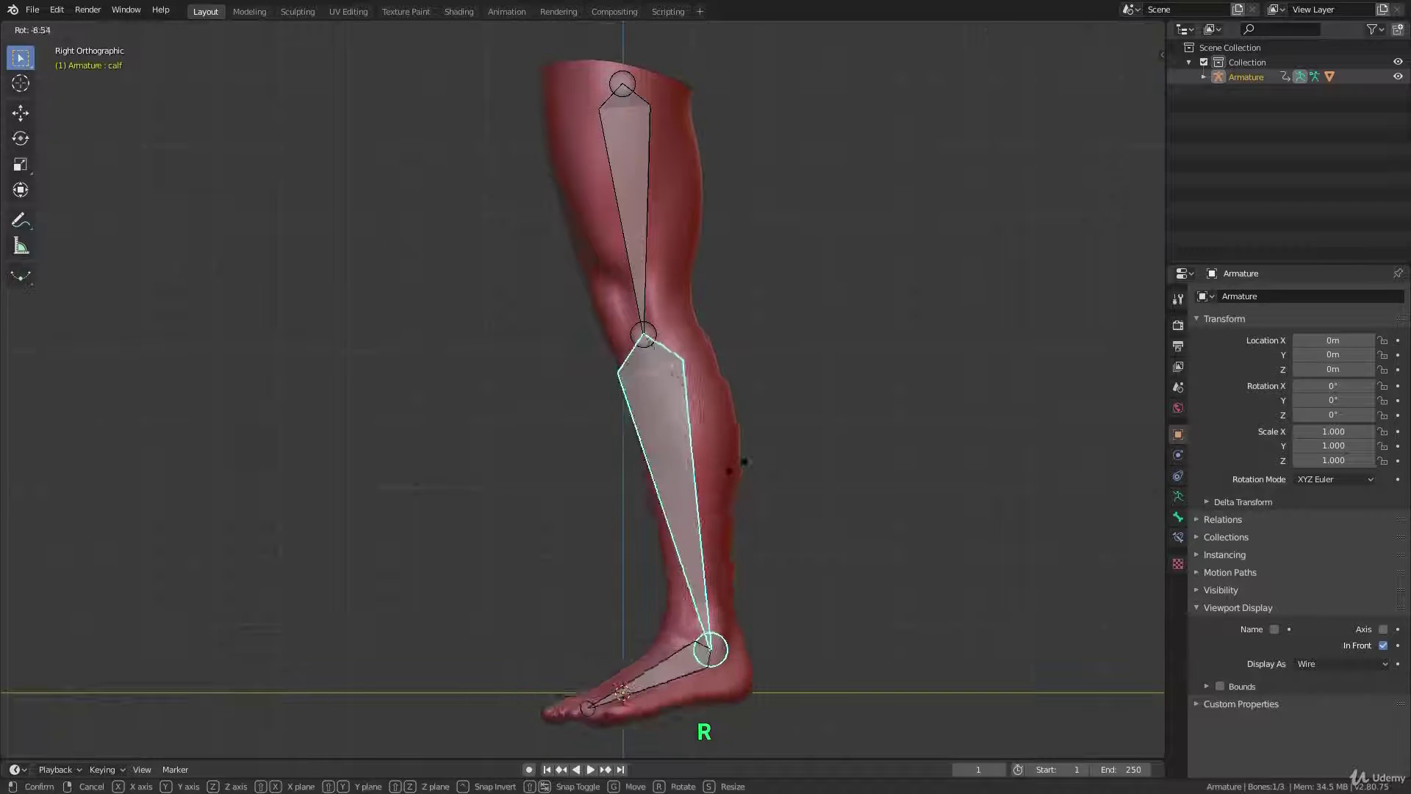
pyautogui.rightClick(801, 298)
# Try scaling up the foot bone, cancelling the resize
pyautogui.click(610, 665)
pyautogui.press('s')
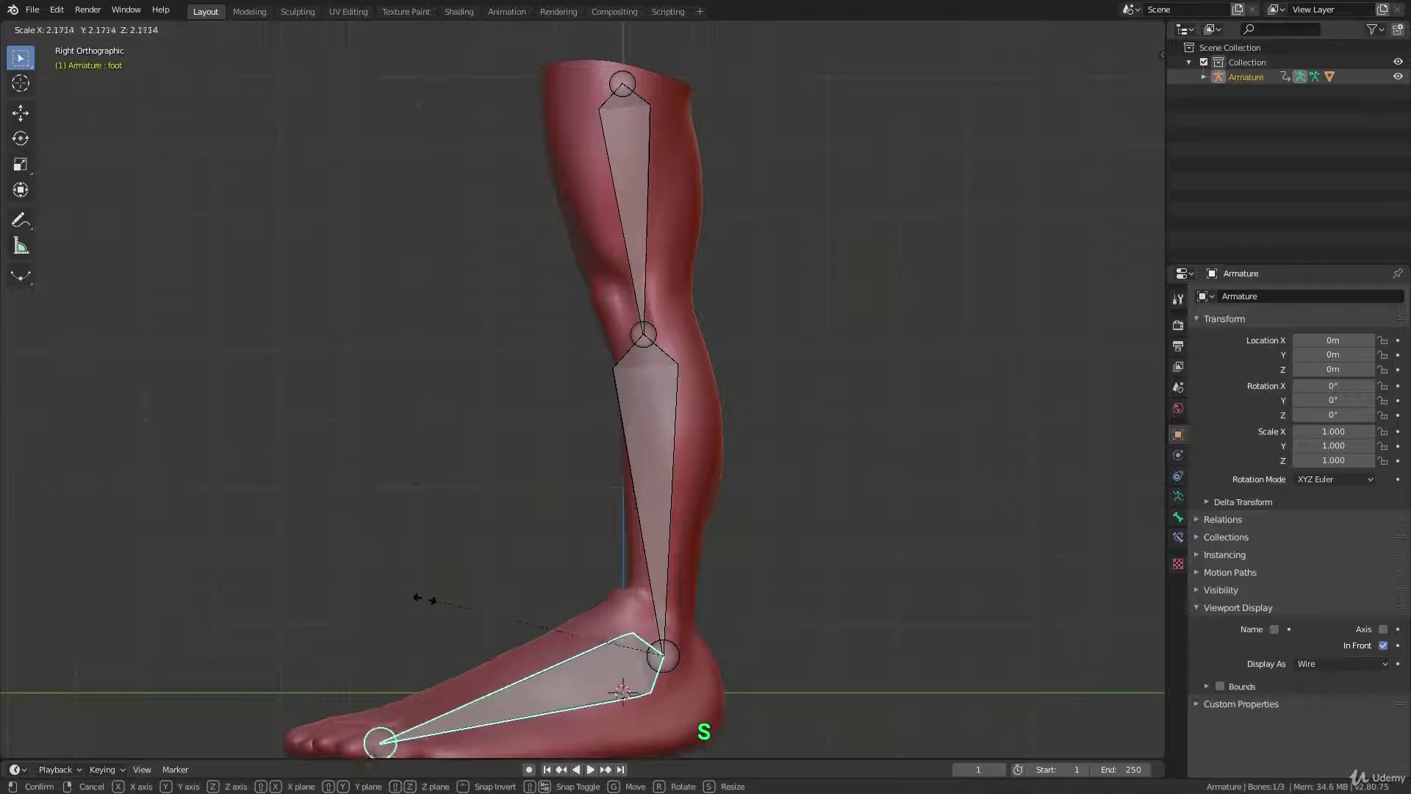
pyautogui.rightClick(475, 595)
# Return the armature to Object Mode, select the leg mesh and switch it to Weight Paint mode
pyautogui.press('shift')
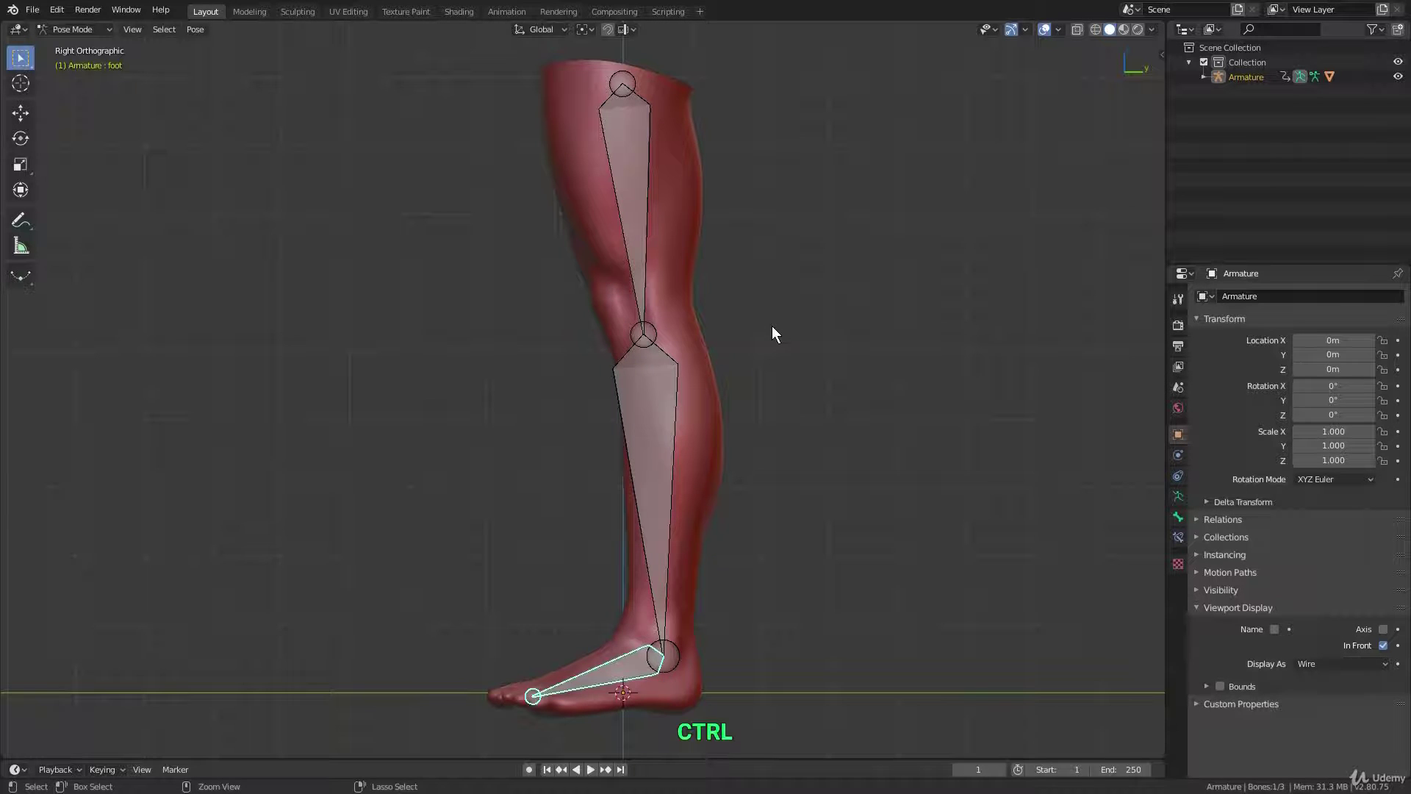
pyautogui.hotkey('ctrl', 'Tab')
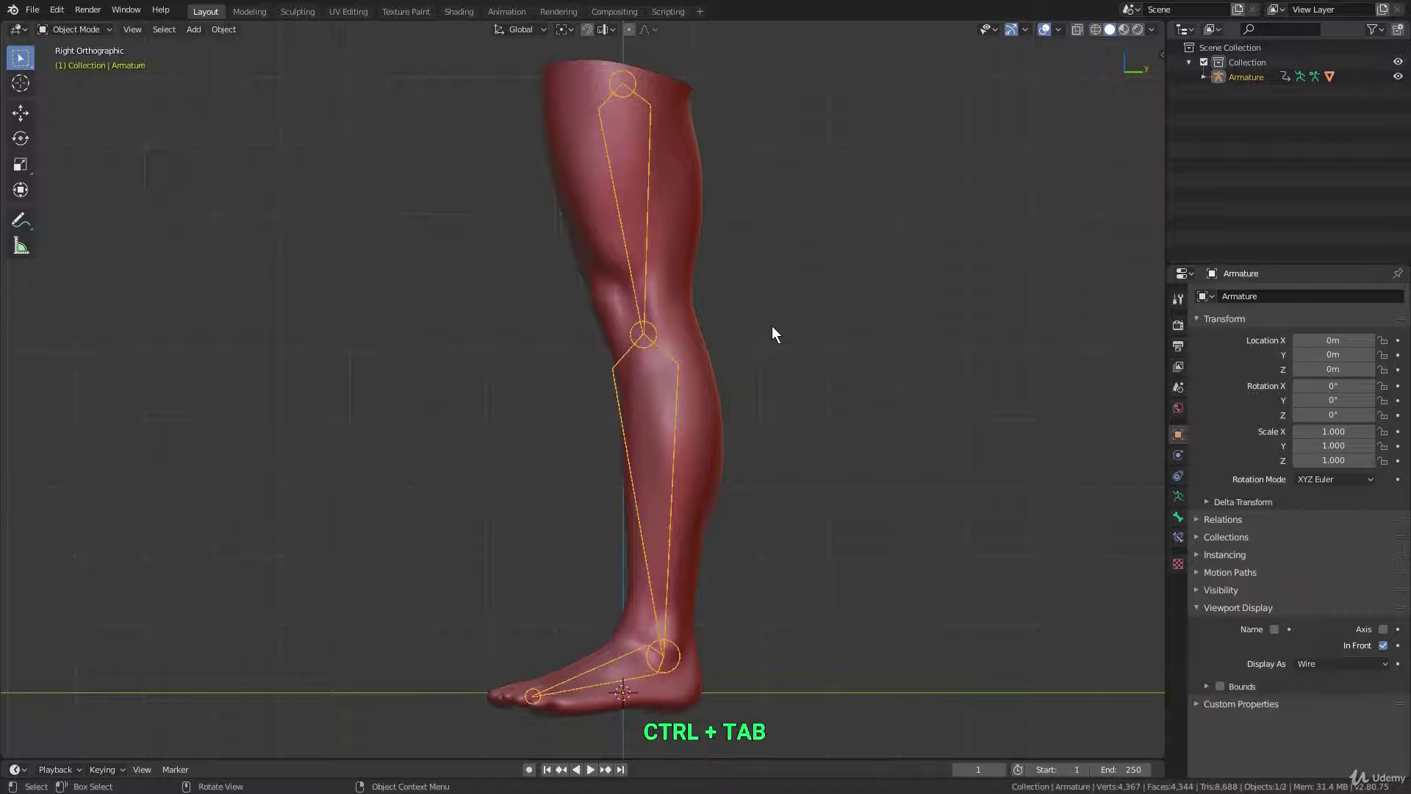
pyautogui.click(698, 226)
pyautogui.hotkey('ctrl', 'Tab')
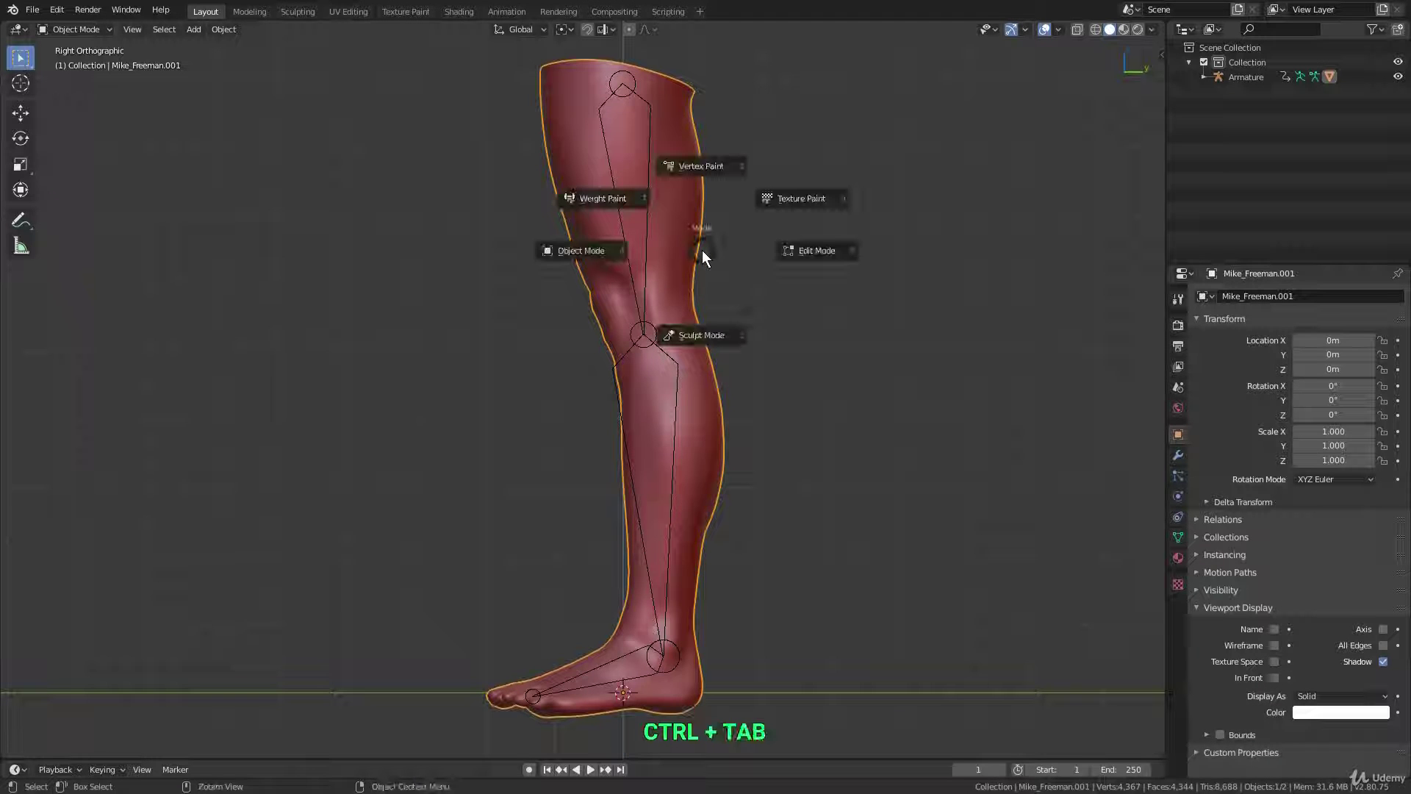
pyautogui.click(609, 199)
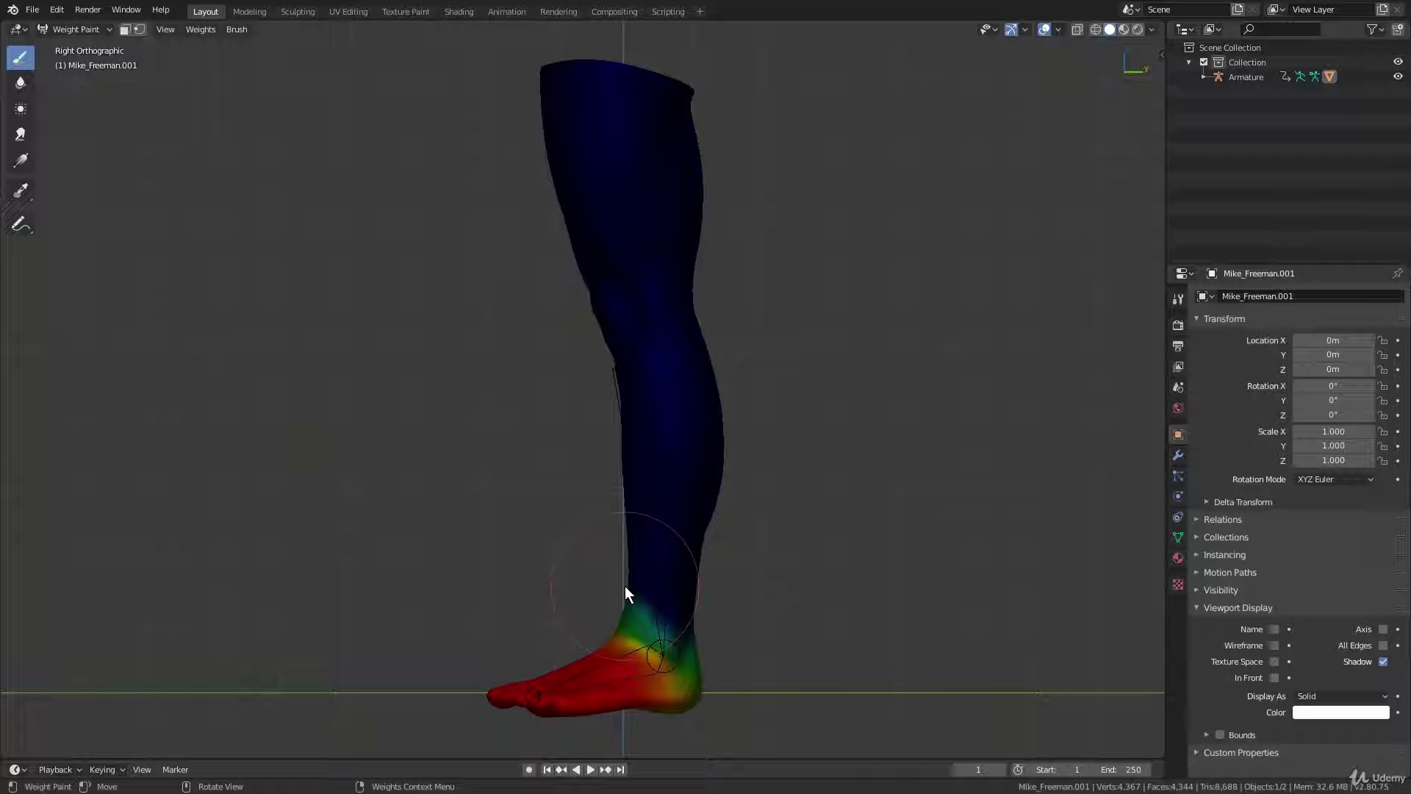
# Examine the weights of the leg mesh's thigh, calf and foot vertex groups
pyautogui.click(1176, 544)
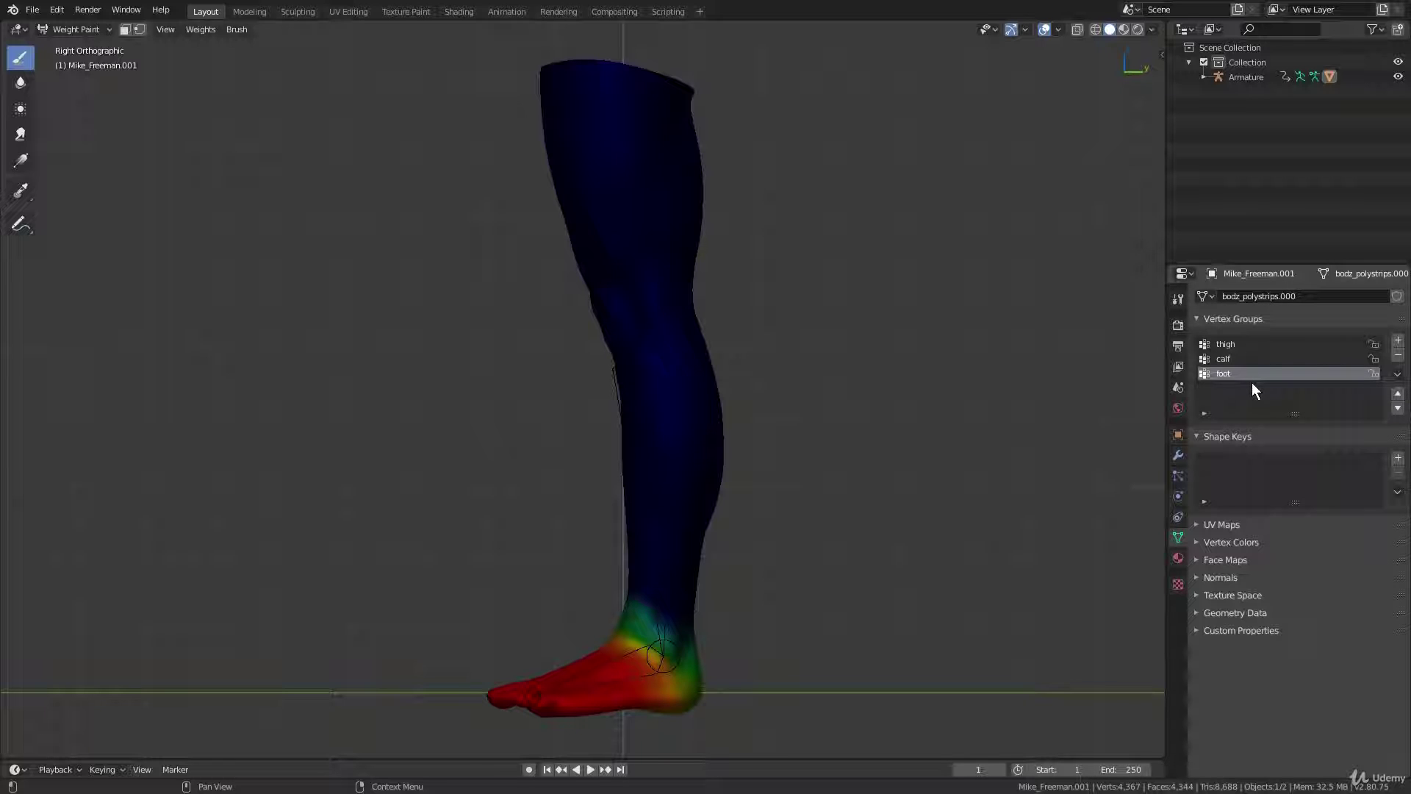
pyautogui.click(1254, 358)
pyautogui.click(1254, 344)
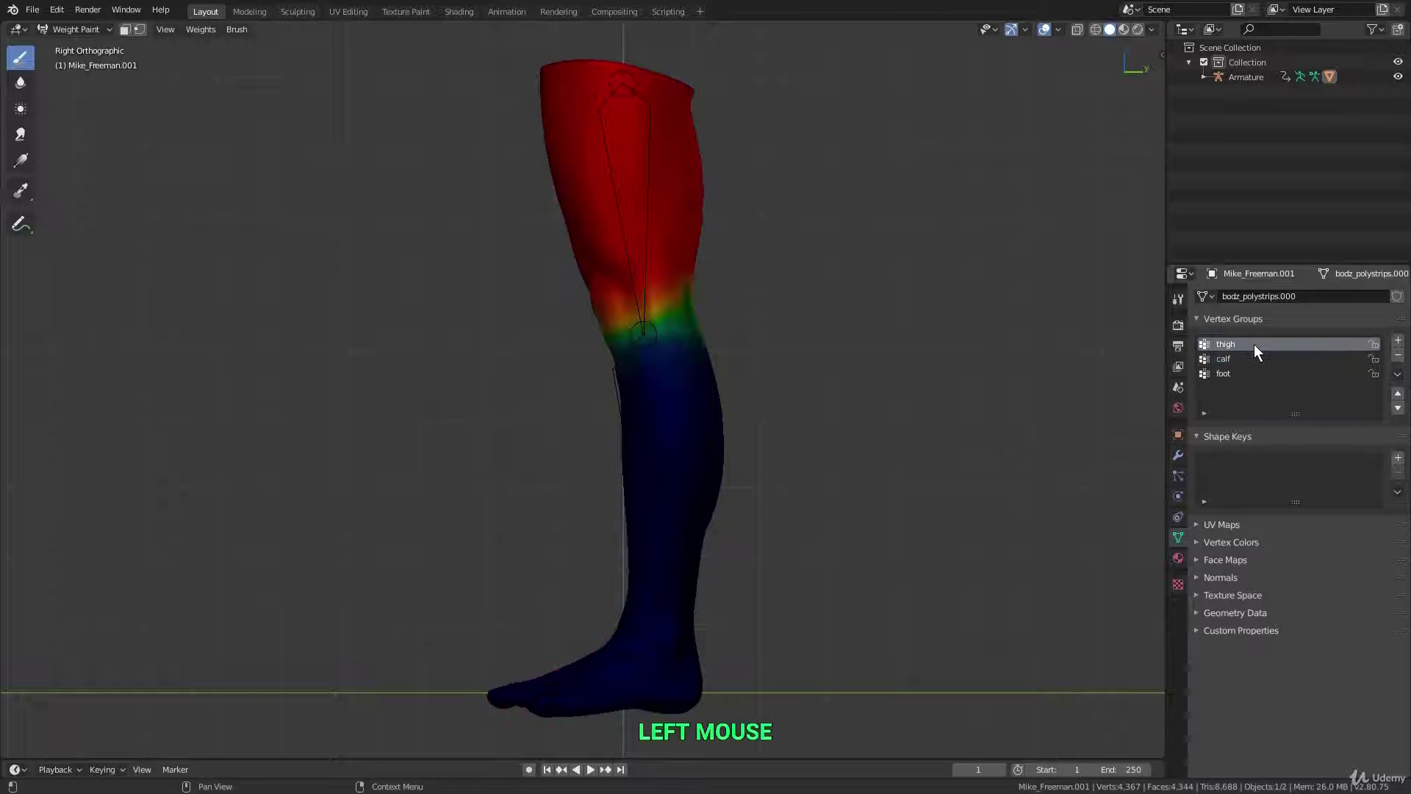
pyautogui.click(1251, 358)
pyautogui.click(1250, 372)
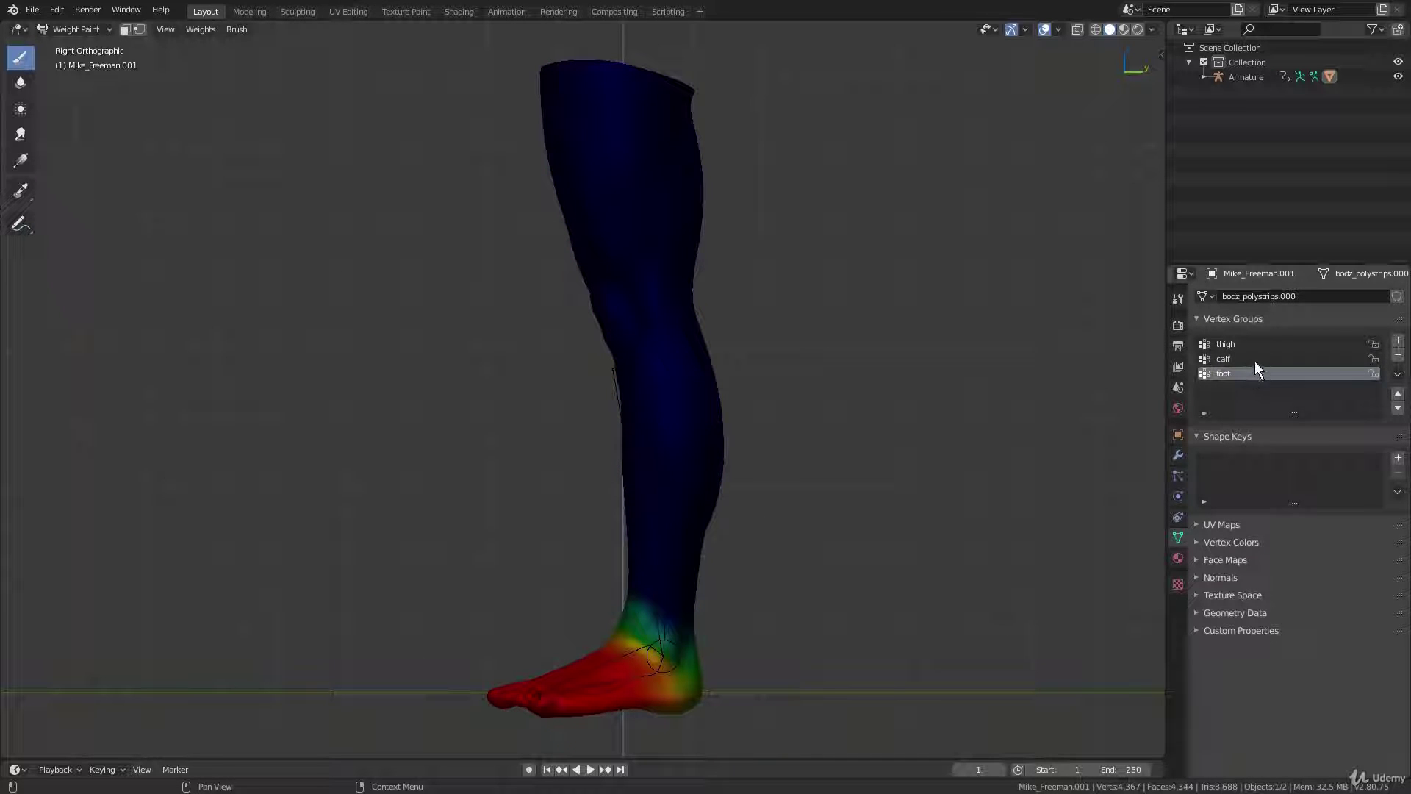
pyautogui.click(1255, 360)
pyautogui.click(1255, 344)
pyautogui.click(1255, 360)
pyautogui.click(1256, 375)
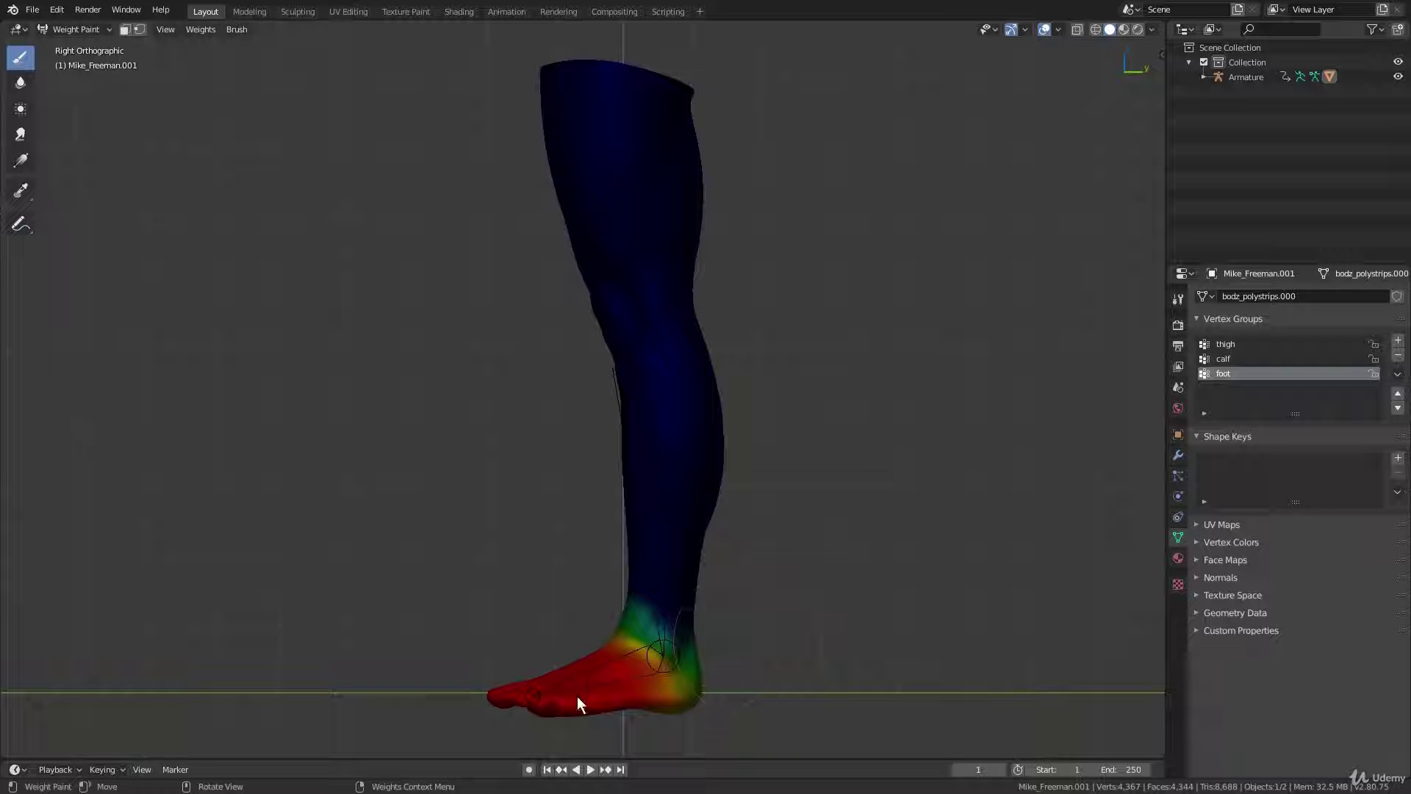
# Show the weight Draw brush's settings and set its strength to 1.000
pyautogui.keyDown('shift'); pyautogui.moveTo(646, 670); pyautogui.dragTo(654, 532, button='middle'); pyautogui.keyUp('shift')
pyautogui.scroll(4, 667, 523)
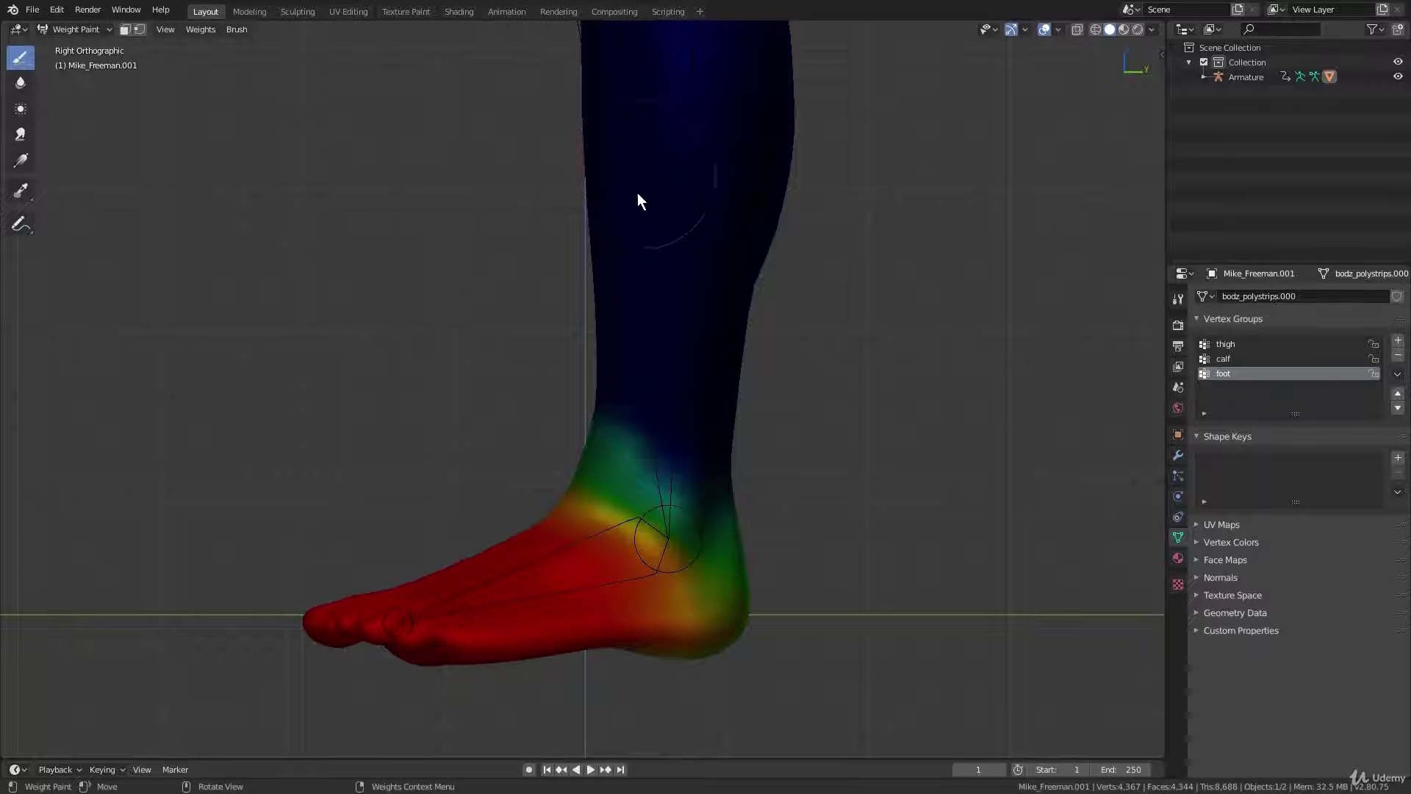
pyautogui.keyDown('shift'); pyautogui.moveTo(617, 516); pyautogui.dragTo(619, 533, button='middle'); pyautogui.keyUp('shift')
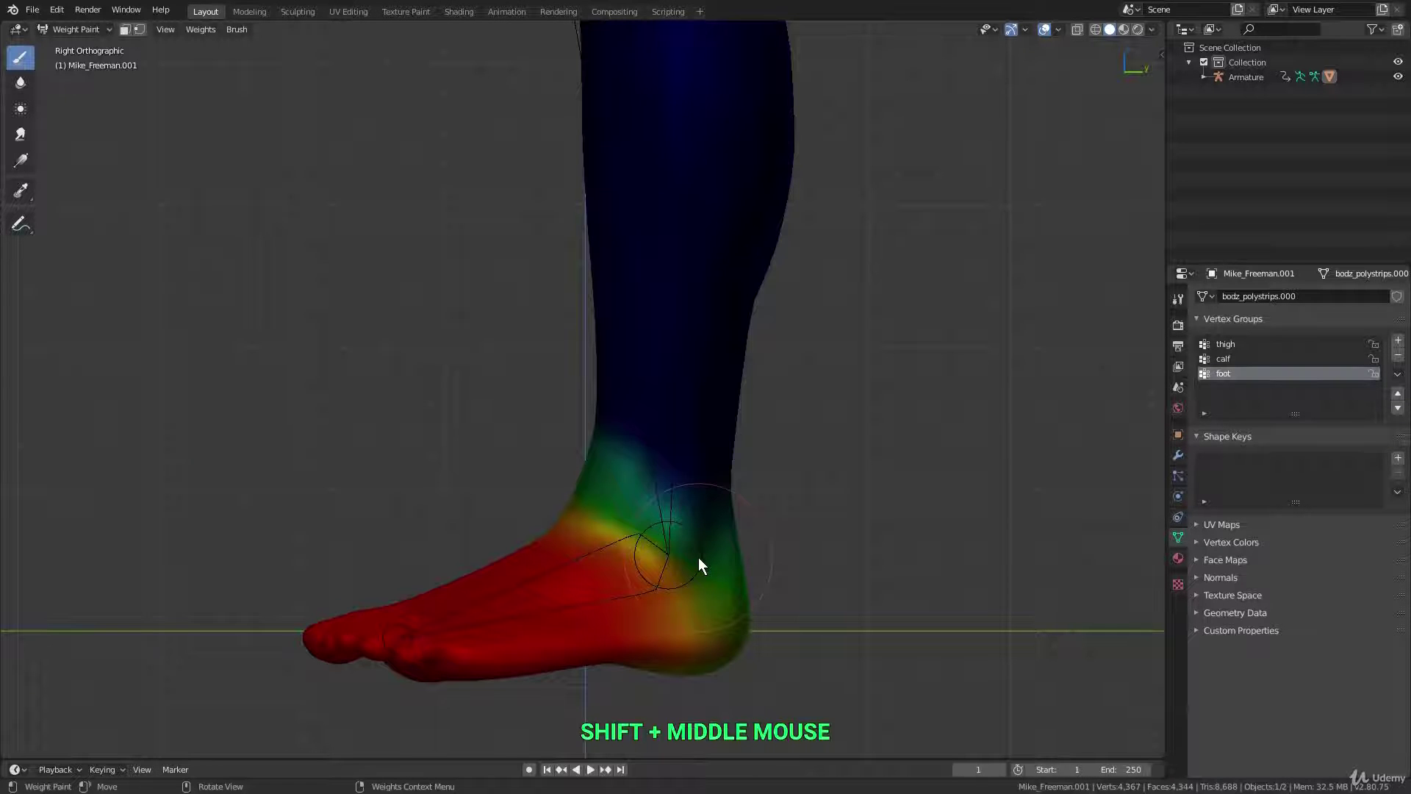
pyautogui.scroll(-1, 698, 558)
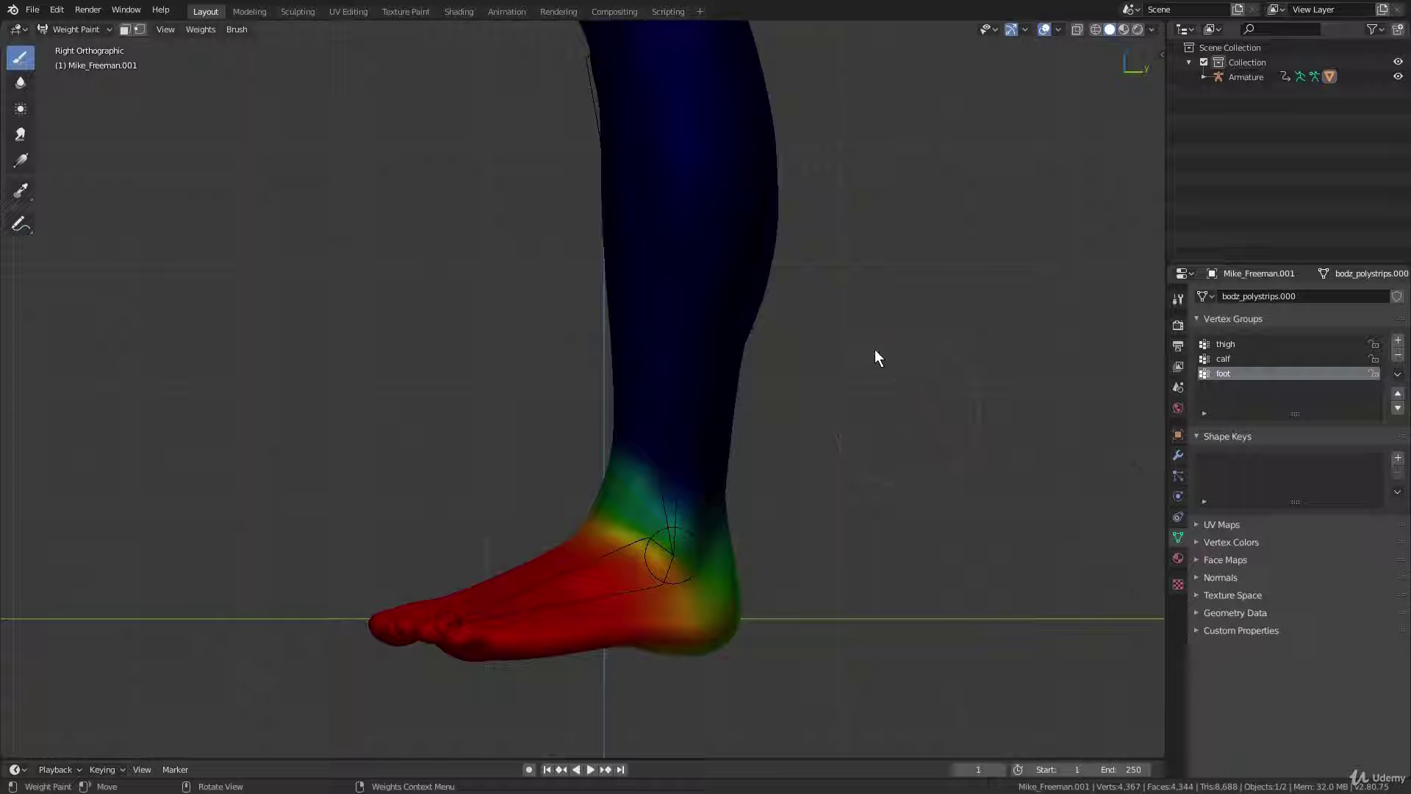
pyautogui.press('n')
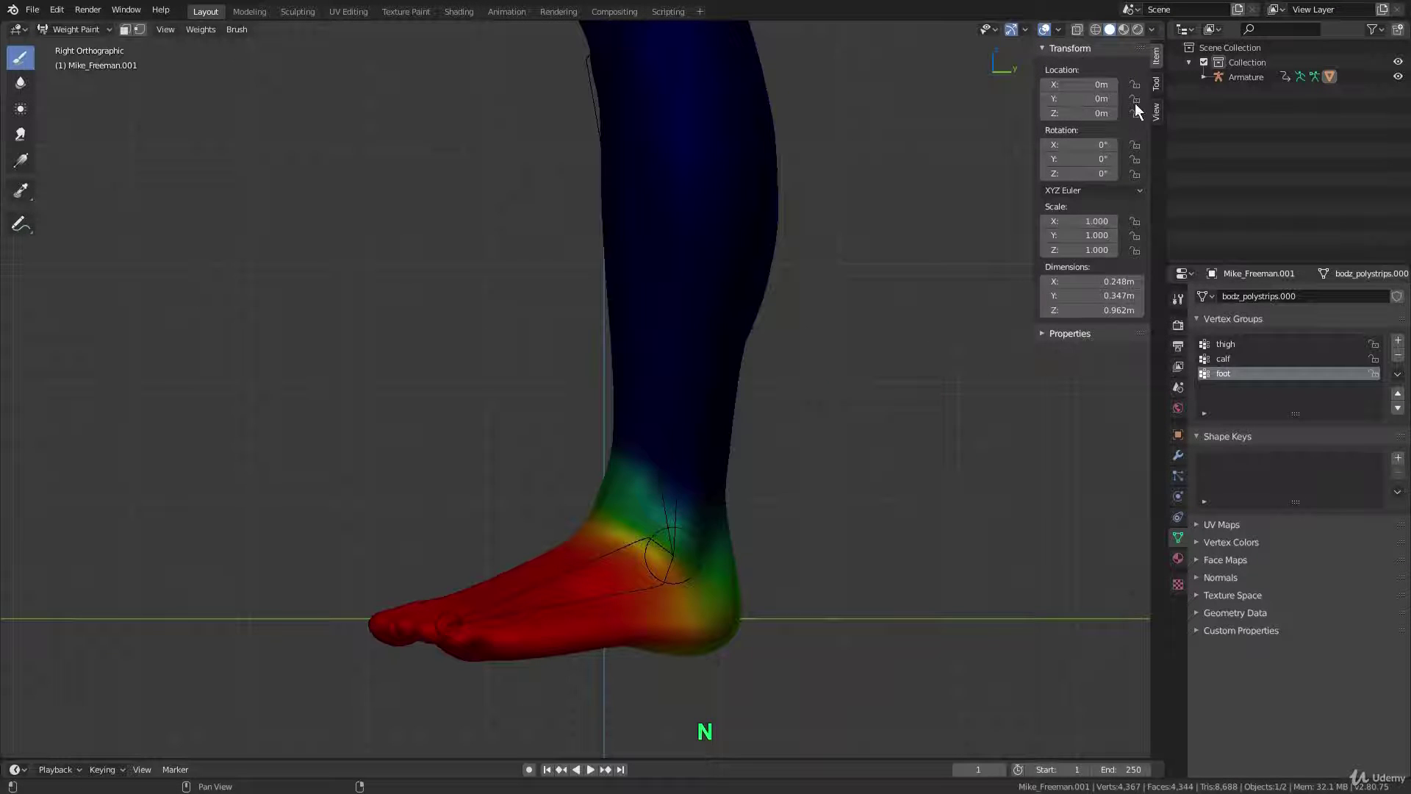
pyautogui.click(1155, 84)
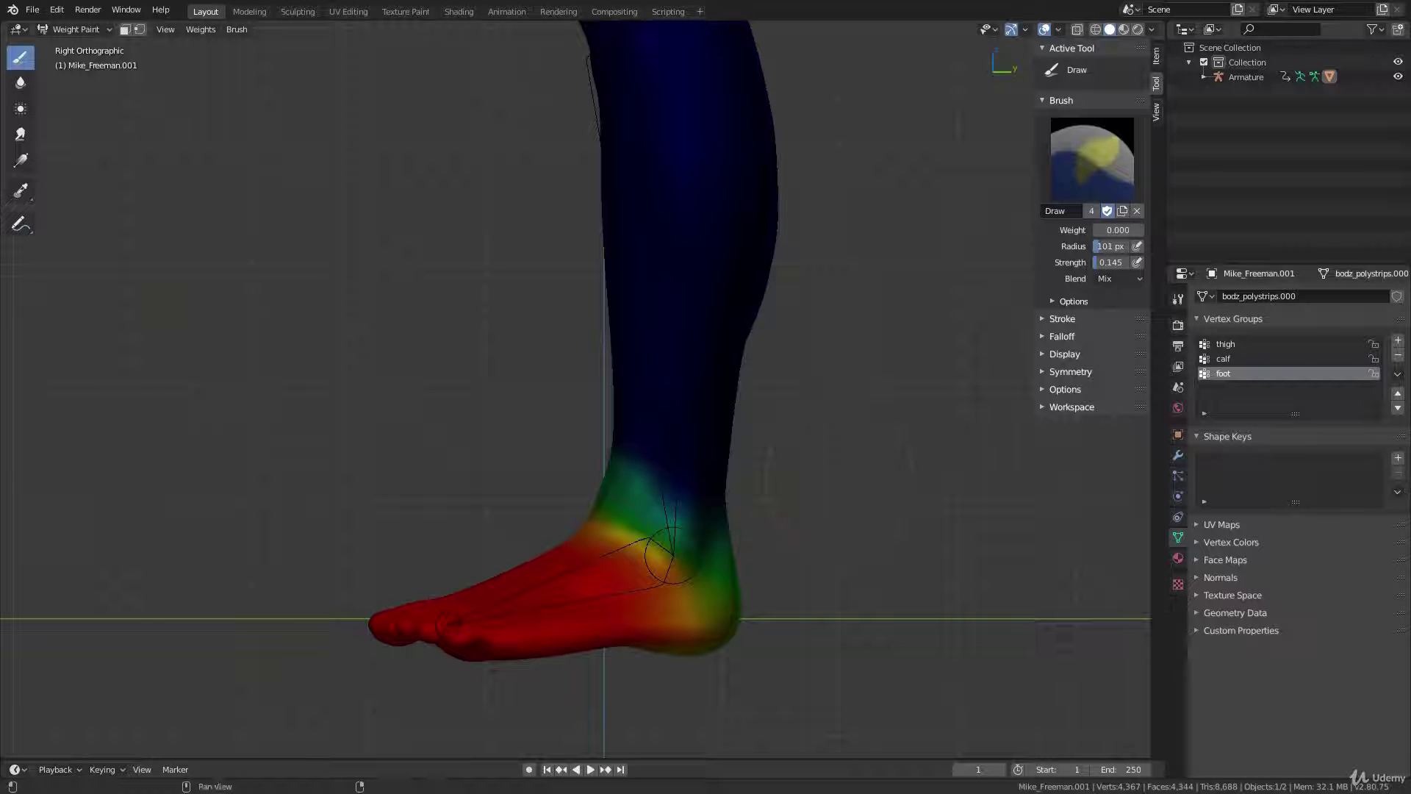
pyautogui.moveTo(1101, 263); pyautogui.dragTo(1133, 267)
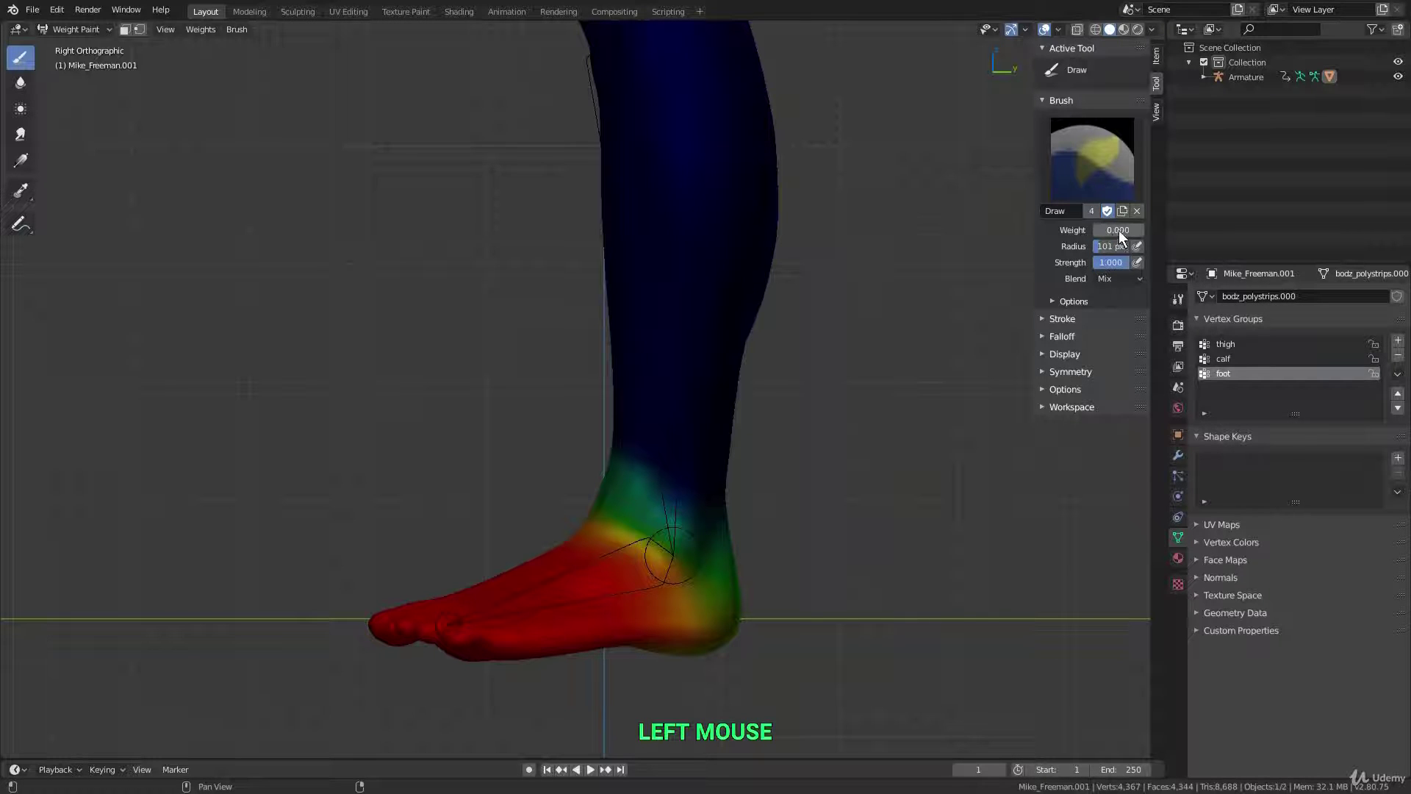
# Paint zero weight over the whole little toe, top, side and underside, in the foot vertex group
pyautogui.scroll(2, 407, 620)
pyautogui.keyDown('shift'); pyautogui.moveTo(408, 620); pyautogui.dragTo(580, 542, button='middle'); pyautogui.keyUp('shift')
pyautogui.scroll(4, 659, 468)
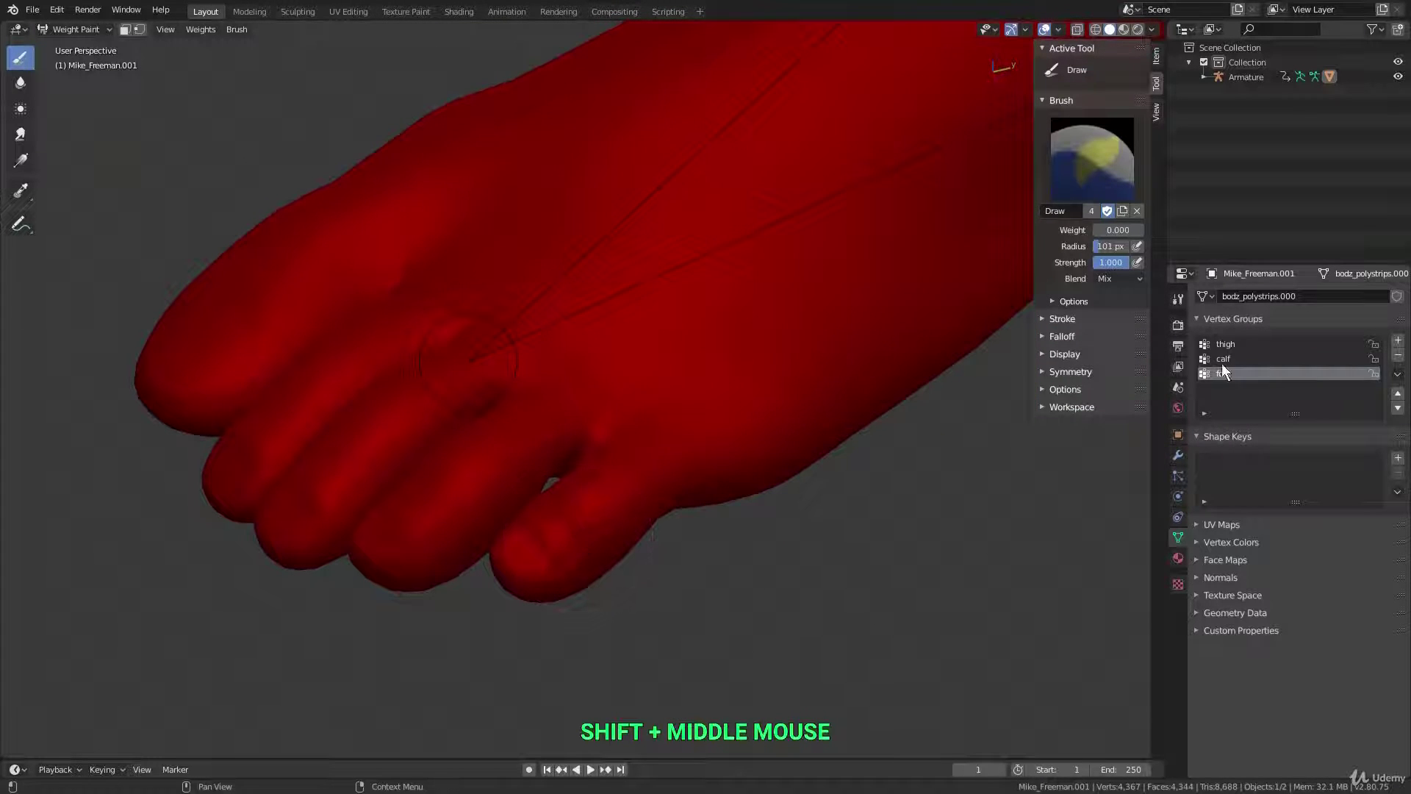
pyautogui.moveTo(623, 513)
pyautogui.mouseDown()
pyautogui.moveTo(599, 505)
pyautogui.moveTo(598, 571)
pyautogui.mouseUp()
pyautogui.moveTo(598, 570)
pyautogui.mouseDown(button='middle')
pyautogui.moveTo(632, 493)
pyautogui.moveTo(529, 581)
pyautogui.mouseUp(button='middle')
pyautogui.moveTo(529, 580); pyautogui.dragTo(488, 616)
pyautogui.moveTo(488, 616)
pyautogui.mouseDown(button='middle')
pyautogui.moveTo(542, 592)
pyautogui.moveTo(580, 493)
pyautogui.moveTo(590, 523)
pyautogui.mouseUp(button='middle')
pyautogui.moveTo(590, 523)
pyautogui.mouseDown()
pyautogui.moveTo(593, 486)
pyautogui.moveTo(637, 518)
pyautogui.mouseUp()
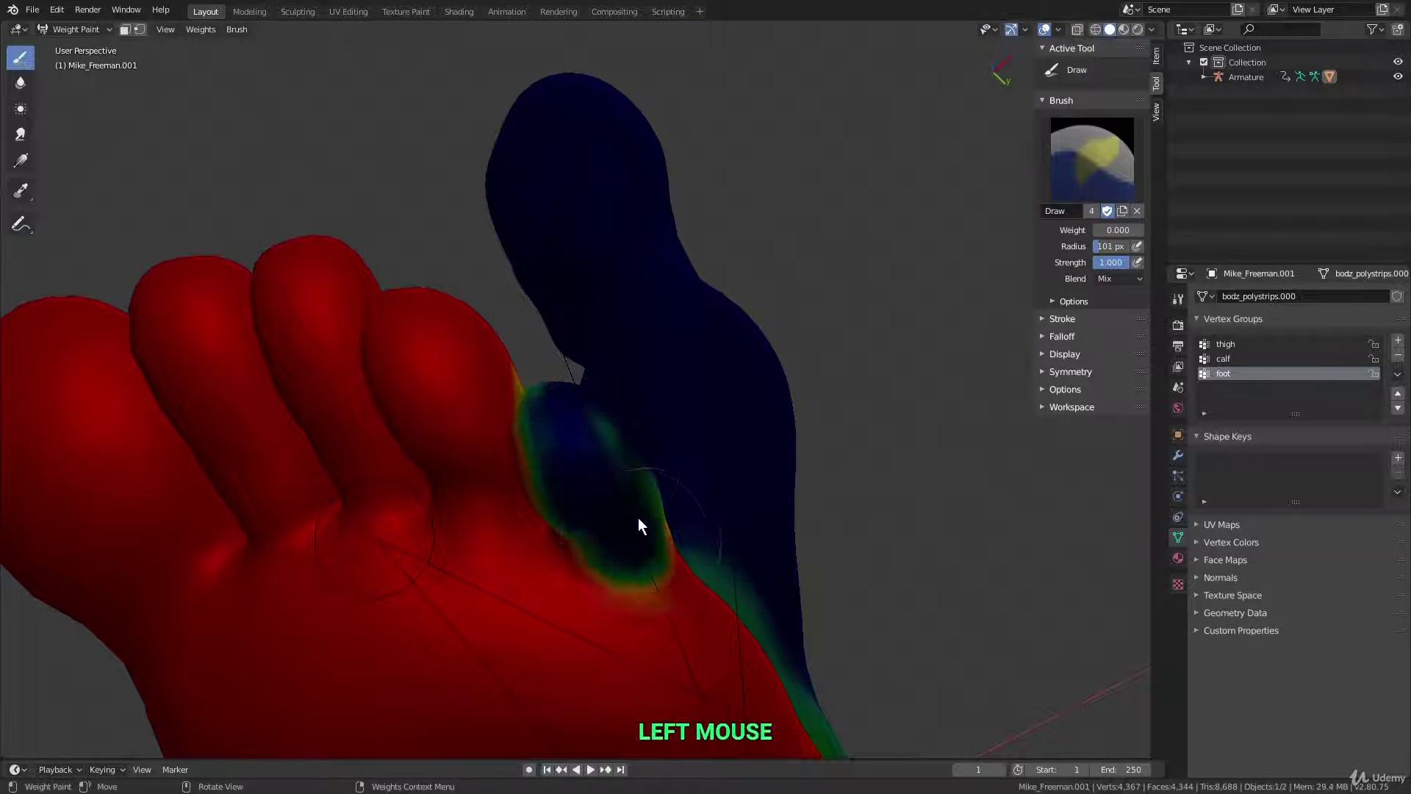
pyautogui.moveTo(638, 517)
pyautogui.mouseDown(button='middle')
pyautogui.moveTo(536, 562)
pyautogui.moveTo(699, 472)
pyautogui.mouseUp(button='middle')
pyautogui.moveTo(699, 472); pyautogui.dragTo(647, 466)
pyautogui.moveTo(647, 466)
pyautogui.mouseDown(button='middle')
pyautogui.moveTo(749, 460)
pyautogui.moveTo(671, 482)
pyautogui.mouseUp(button='middle')
pyautogui.moveTo(671, 482)
pyautogui.mouseDown()
pyautogui.moveTo(674, 441)
pyautogui.moveTo(655, 517)
pyautogui.mouseUp()
pyautogui.moveTo(653, 511)
pyautogui.mouseDown(button='middle')
pyautogui.moveTo(693, 425)
pyautogui.moveTo(712, 321)
pyautogui.mouseUp(button='middle')
pyautogui.moveTo(712, 322)
pyautogui.mouseDown()
pyautogui.moveTo(743, 325)
pyautogui.moveTo(693, 354)
pyautogui.mouseUp()
pyautogui.moveTo(577, 421); pyautogui.dragTo(633, 395, button='middle')
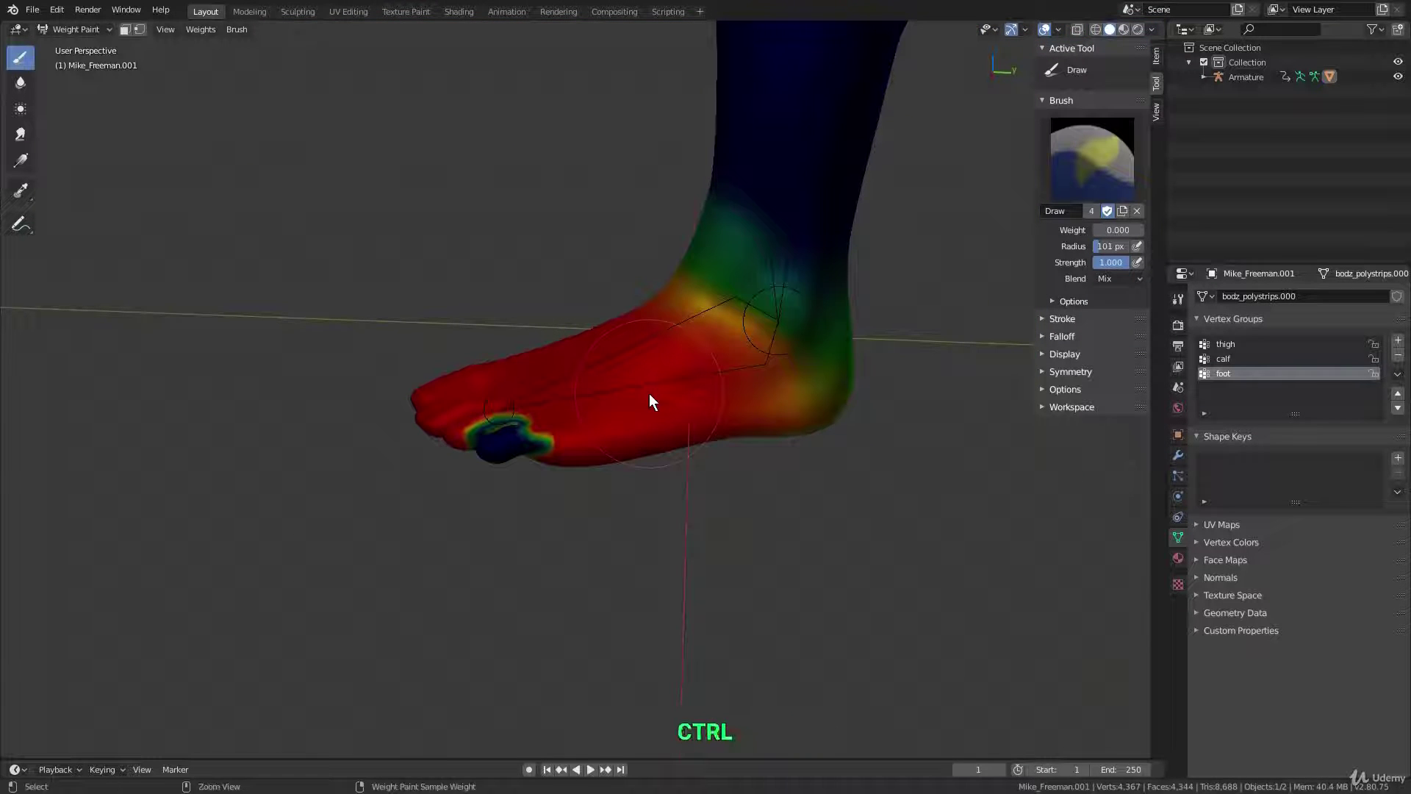
# Return the leg mesh to Object Mode, select the armature and switch it to Pose Mode in the right orthographic view
pyautogui.hotkey('ctrl', 'Tab')
pyautogui.click(548, 394)
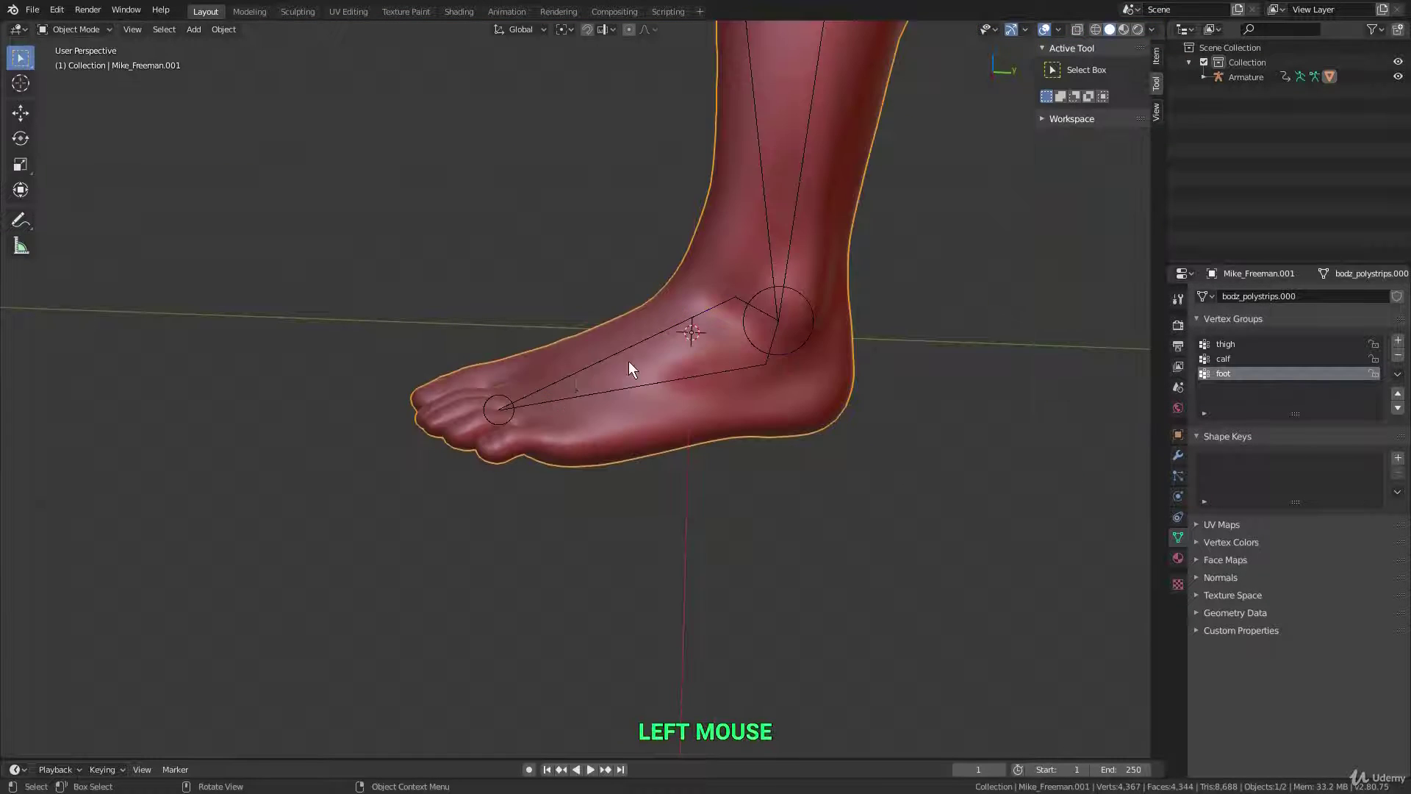
pyautogui.click(629, 350)
pyautogui.hotkey('ctrl', 'Tab')
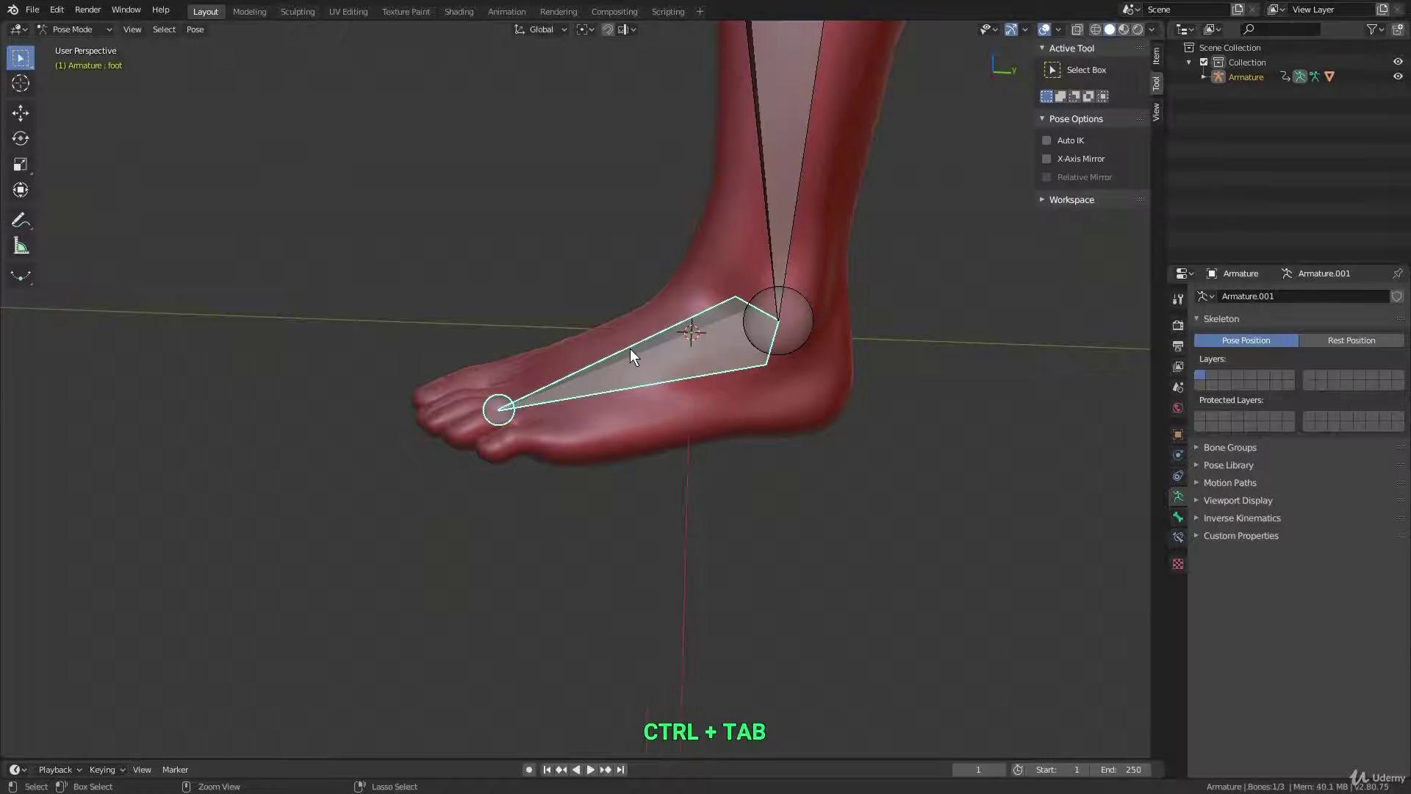
pyautogui.press('KP_3')
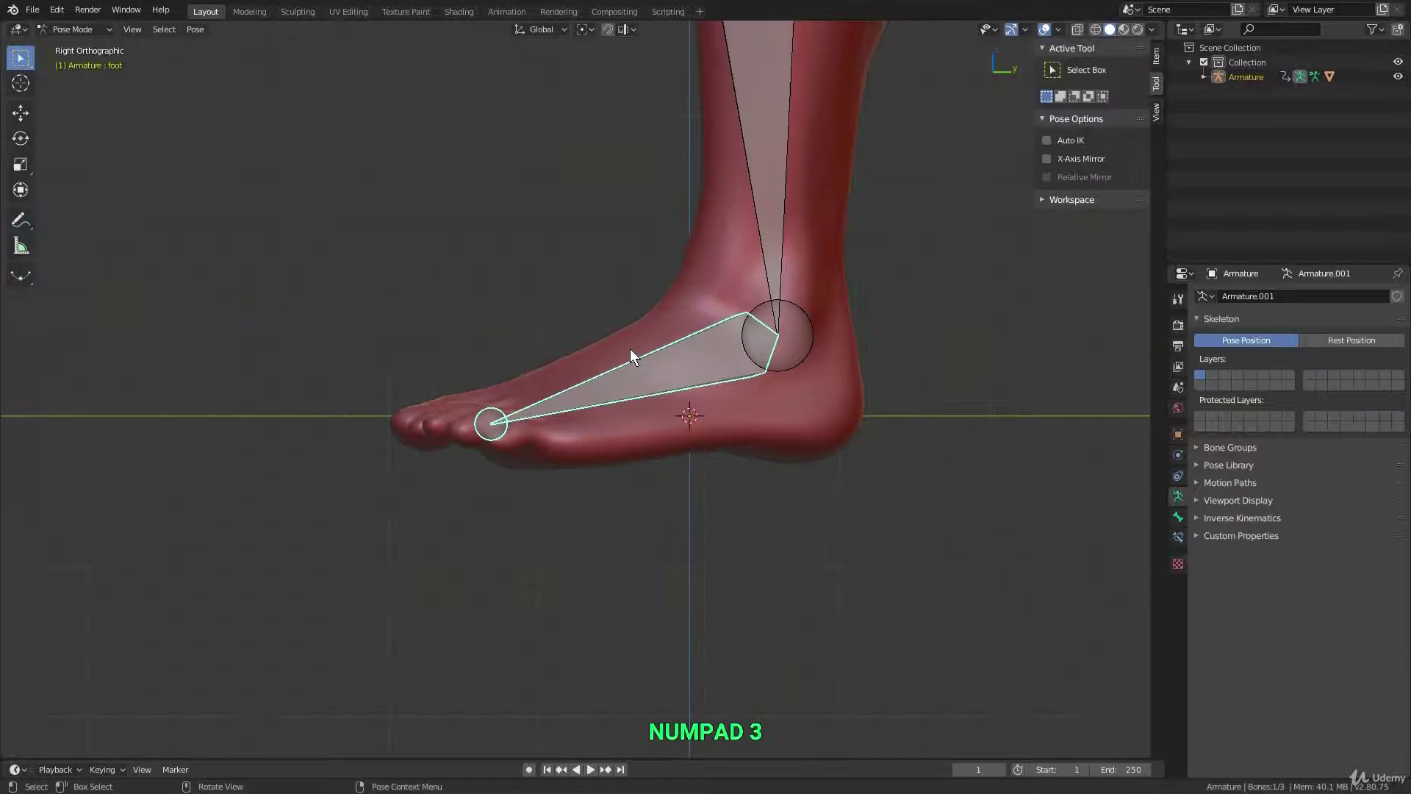
# Try rotating the foot bone to test how the little toe deforms, leaving the pose as it was
pyautogui.press('r')
pyautogui.scroll(4, 494, 369)
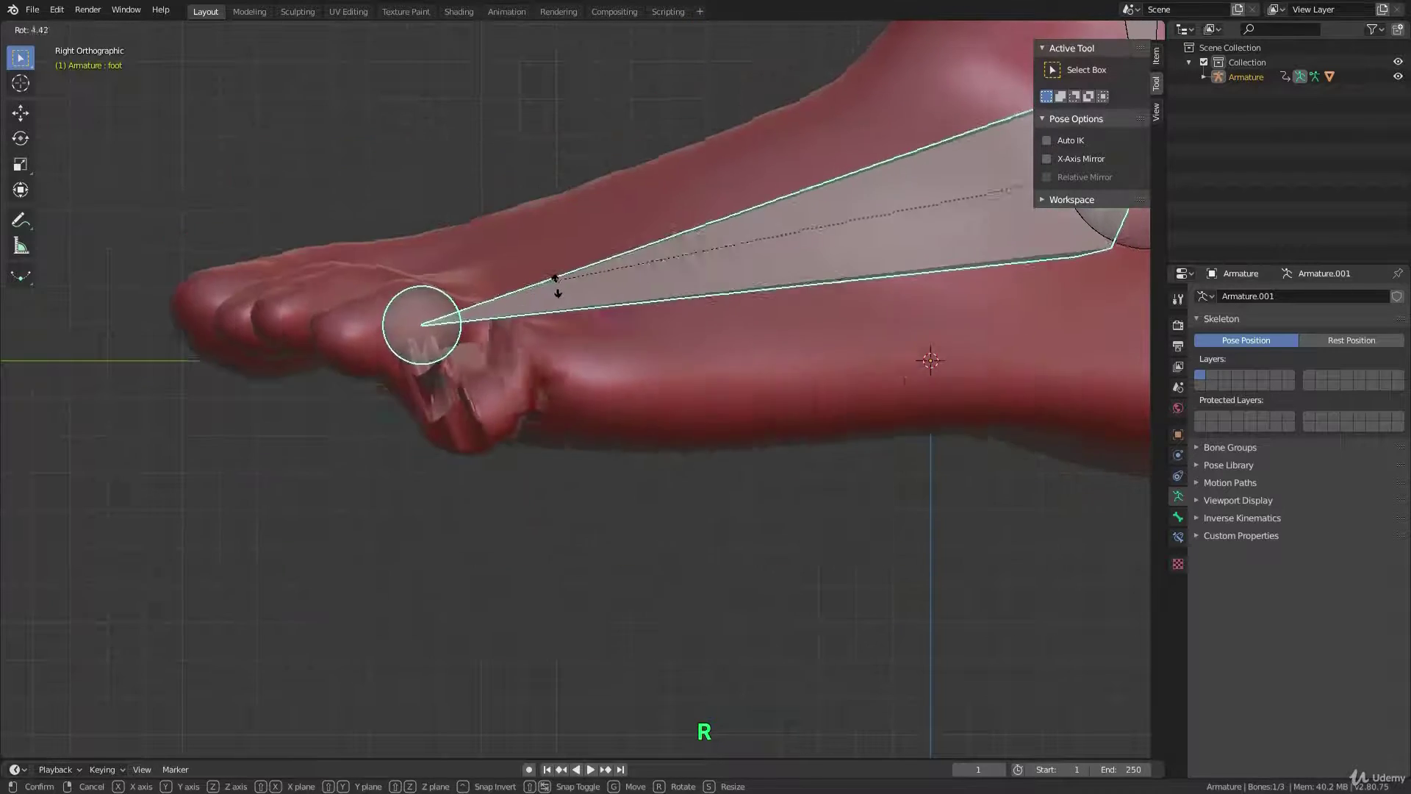
pyautogui.keyDown('shift'); pyautogui.moveTo(561, 290); pyautogui.dragTo(509, 454, button='middle'); pyautogui.keyUp('shift')
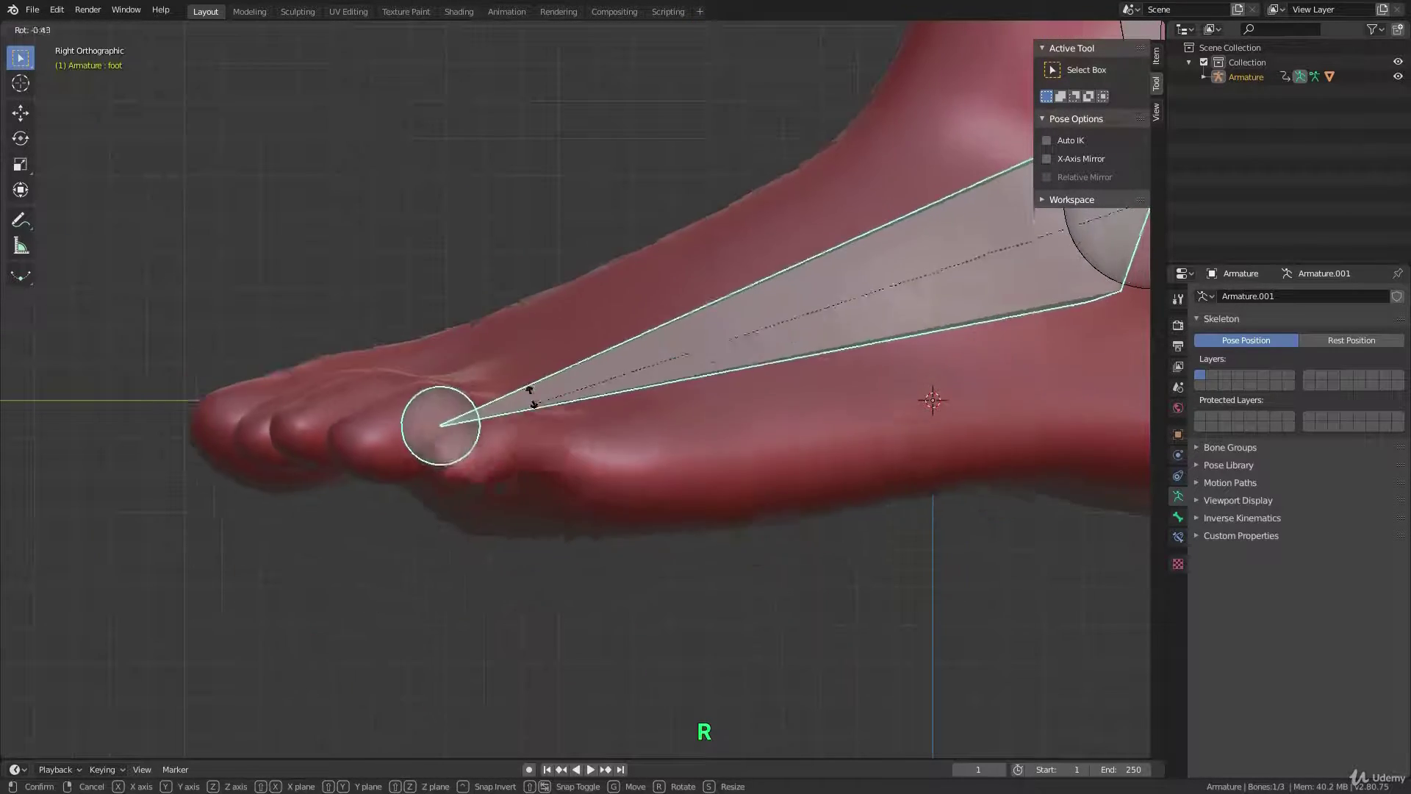
pyautogui.click(534, 434)
pyautogui.scroll(-5, 533, 440)
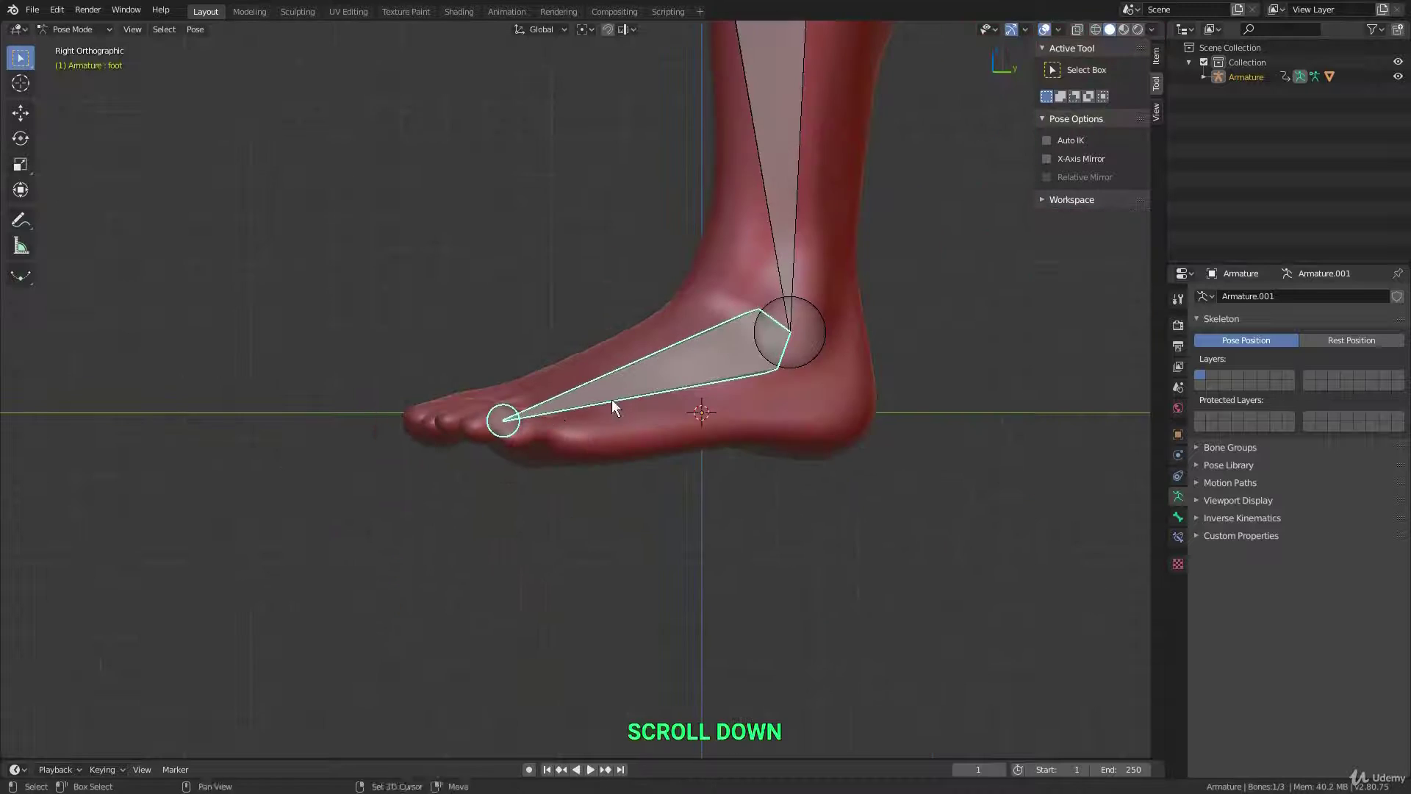
pyautogui.keyDown('shift'); pyautogui.moveTo(611, 399); pyautogui.dragTo(561, 569, button='middle'); pyautogui.keyUp('shift')
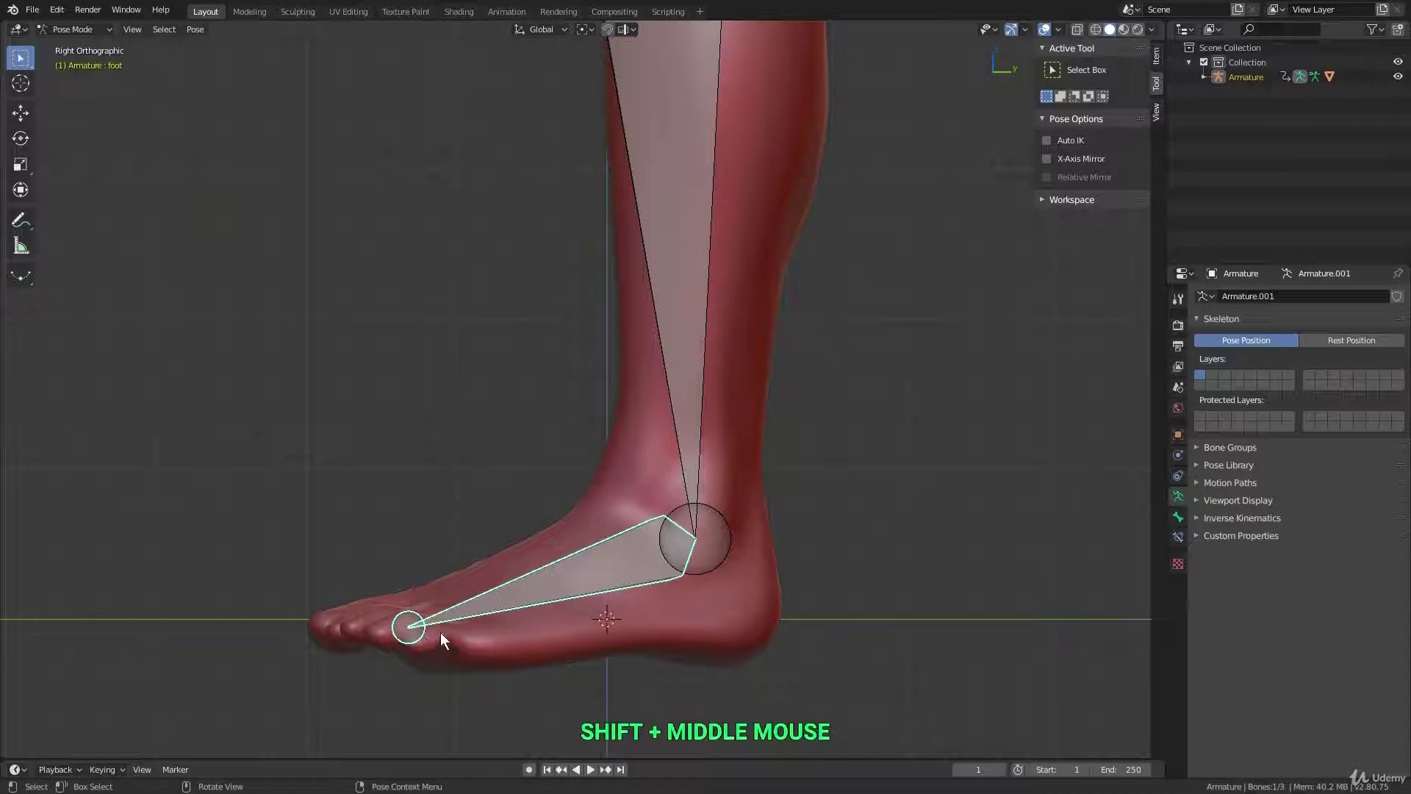
pyautogui.scroll(-3, 804, 622)
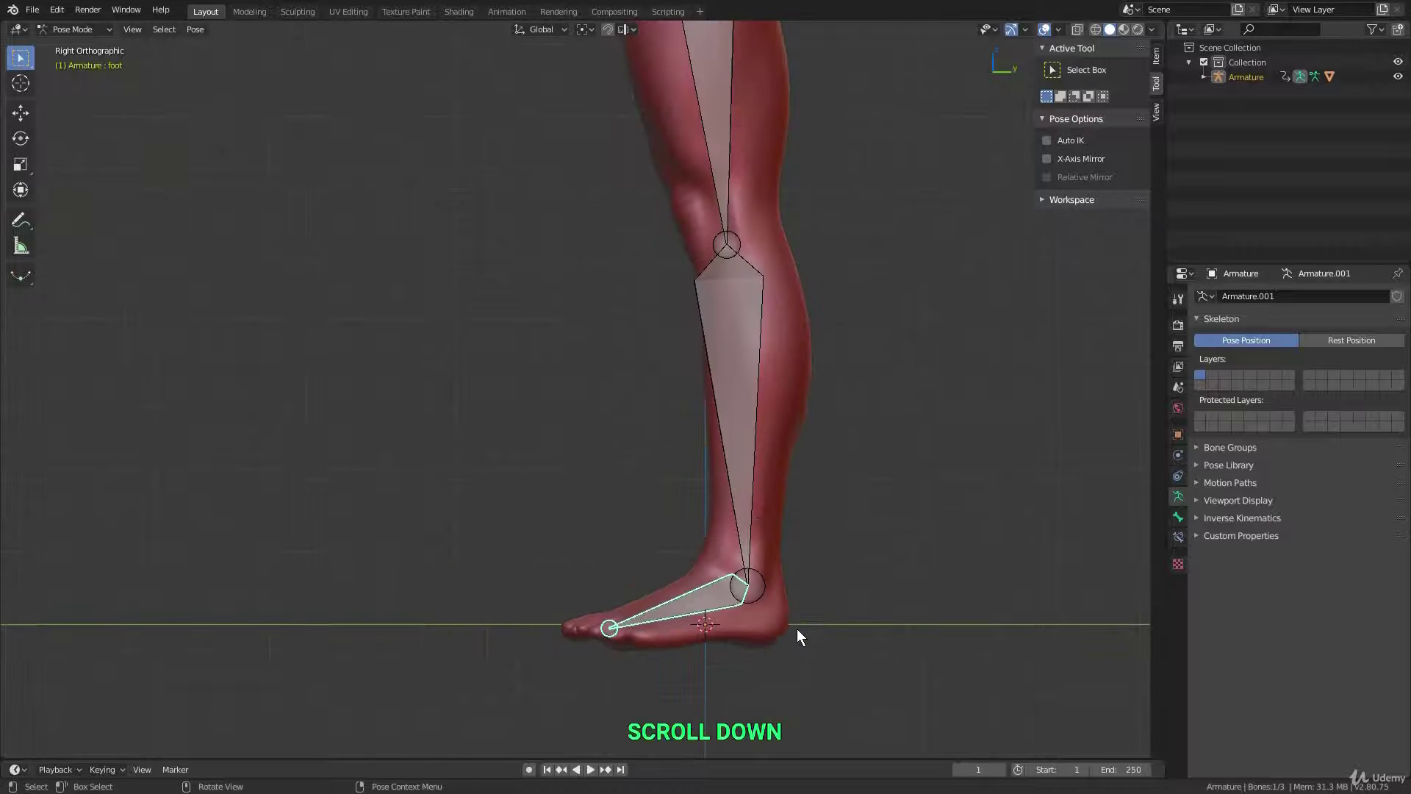
pyautogui.moveTo(796, 629)
pyautogui.keyDown('shift'); pyautogui.mouseDown(button='middle')
pyautogui.moveTo(728, 483)
pyautogui.moveTo(752, 416)
pyautogui.mouseUp(button='middle'); pyautogui.keyUp('shift')
# Return the armature to Object Mode, select the leg mesh and switch it to Weight Paint mode
pyautogui.hotkey('ctrl', 'Tab')
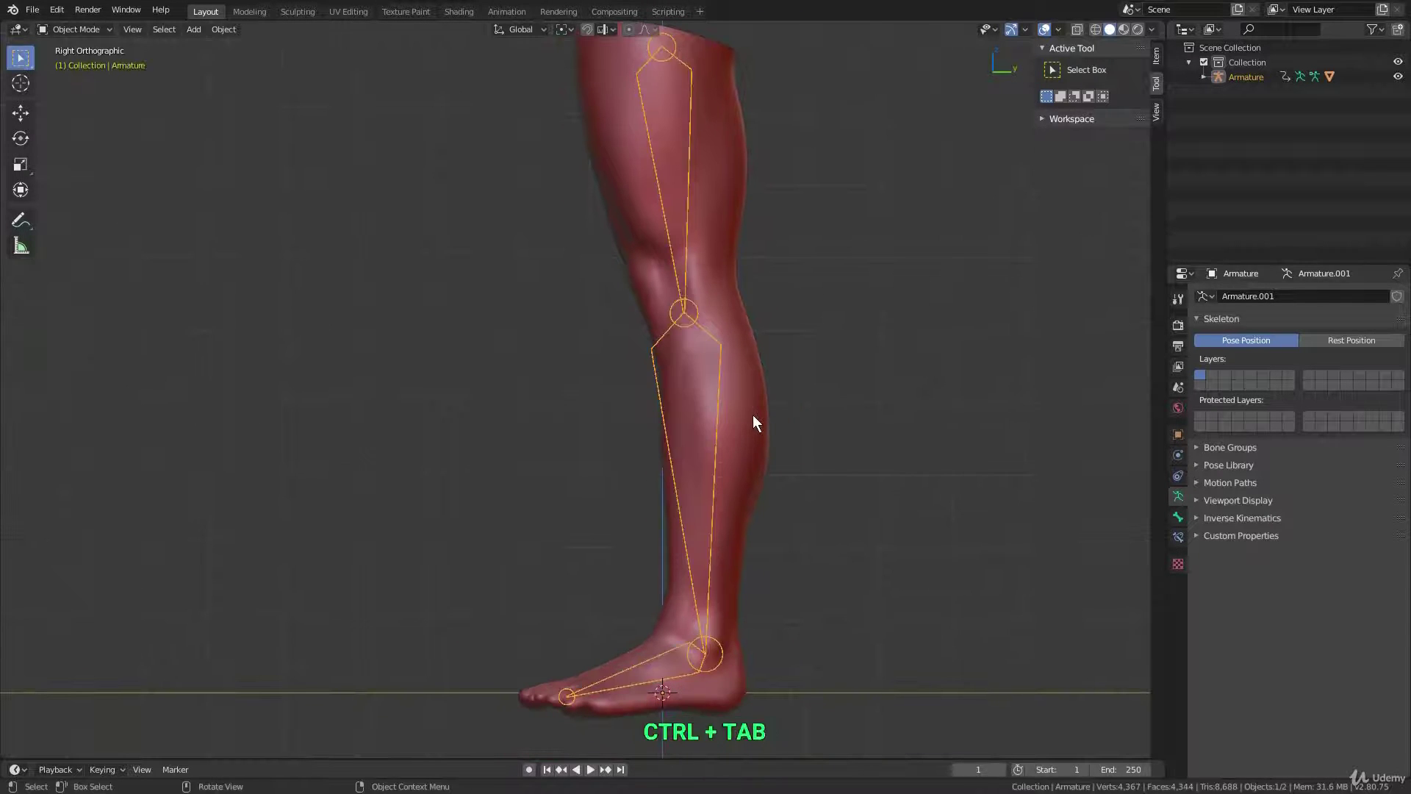
pyautogui.click(751, 416)
pyautogui.hotkey('ctrl', 'Tab')
pyautogui.click(673, 369)
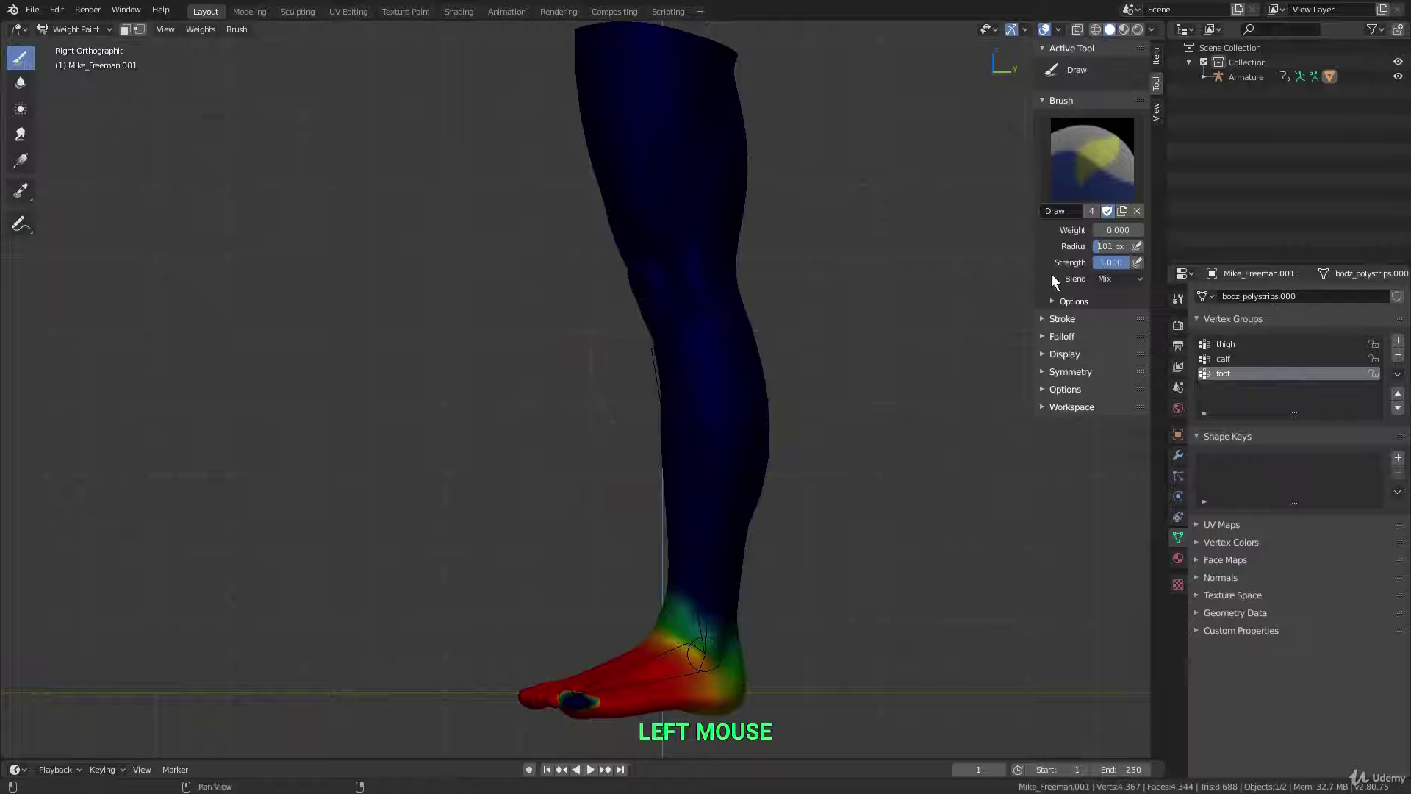
# Set the brush weight to 1.000 and paint full foot-group weight over the front of the knee
pyautogui.moveTo(1113, 230); pyautogui.dragTo(1133, 236)
pyautogui.moveTo(743, 330)
pyautogui.mouseDown(button='middle')
pyautogui.moveTo(672, 328)
pyautogui.moveTo(717, 328)
pyautogui.mouseUp(button='middle')
pyautogui.moveTo(652, 276)
pyautogui.mouseDown()
pyautogui.moveTo(643, 285)
pyautogui.moveTo(665, 310)
pyautogui.mouseUp()
pyautogui.moveTo(667, 276)
pyautogui.keyDown('shift'); pyautogui.mouseDown(button='middle')
pyautogui.moveTo(707, 338)
pyautogui.moveTo(726, 323)
pyautogui.moveTo(672, 269)
pyautogui.mouseUp(button='middle'); pyautogui.keyUp('shift')
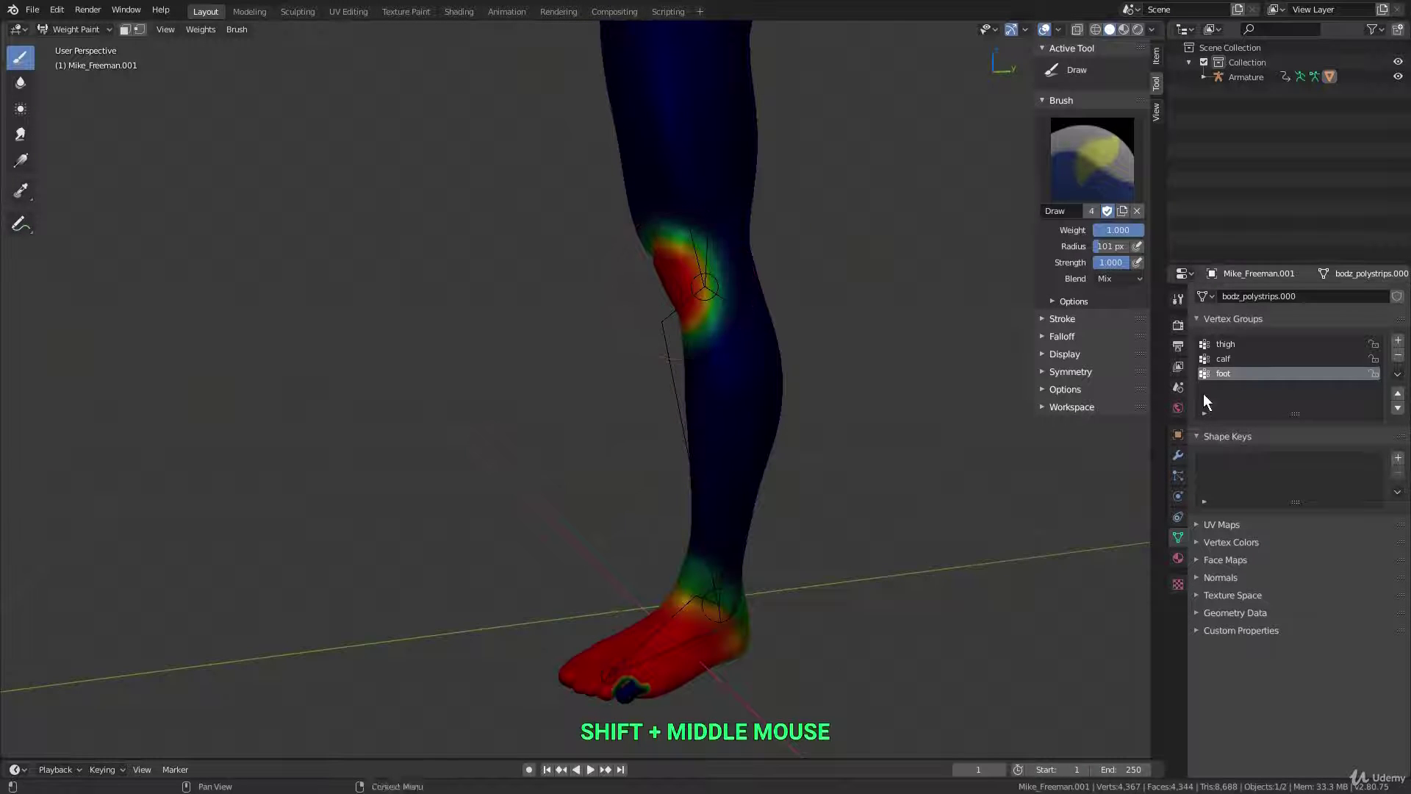
# Put the leg mesh back in Object Mode, select the armature and enter Pose Mode with the foot bone selected
pyautogui.press('KP_3')
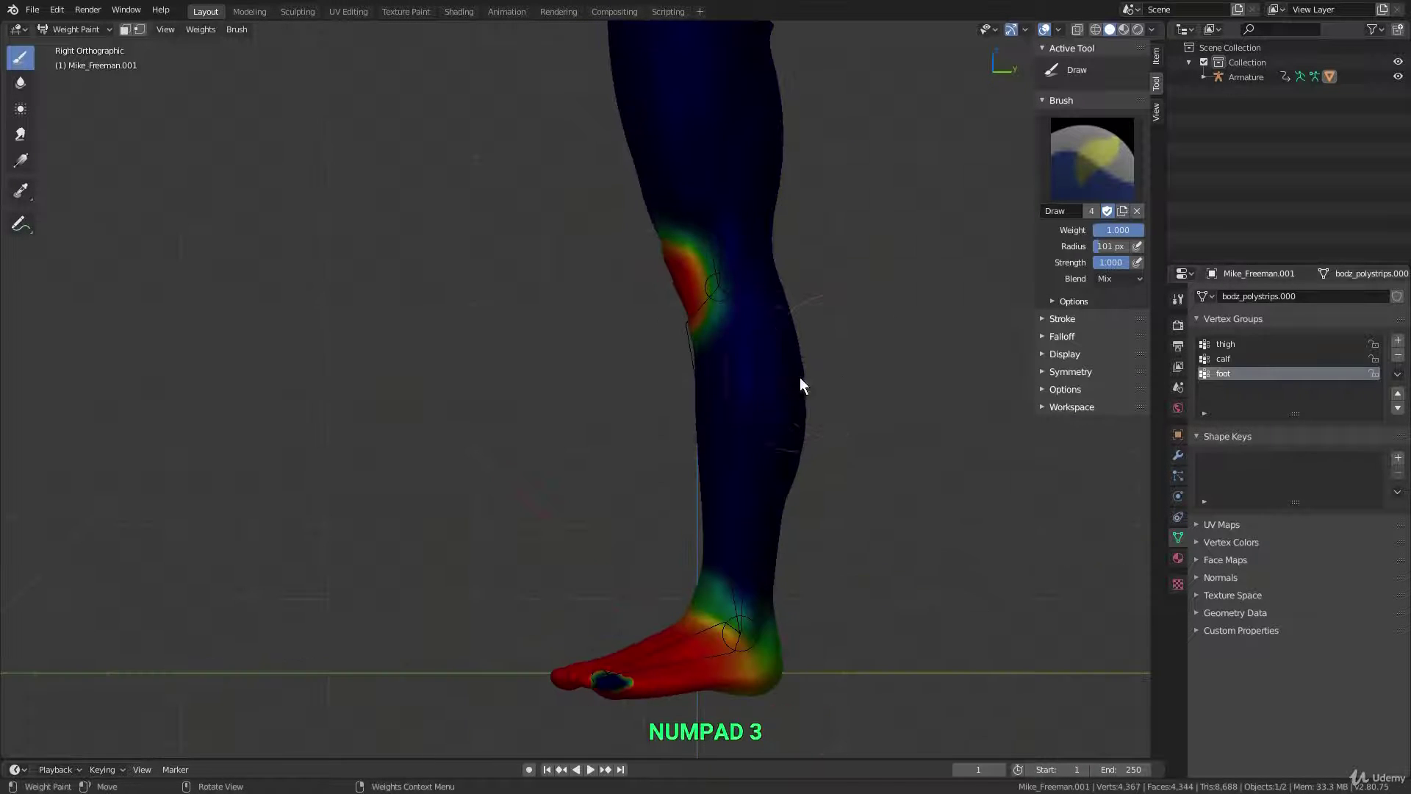
pyautogui.hotkey('ctrl', 'Tab')
pyautogui.click(617, 395)
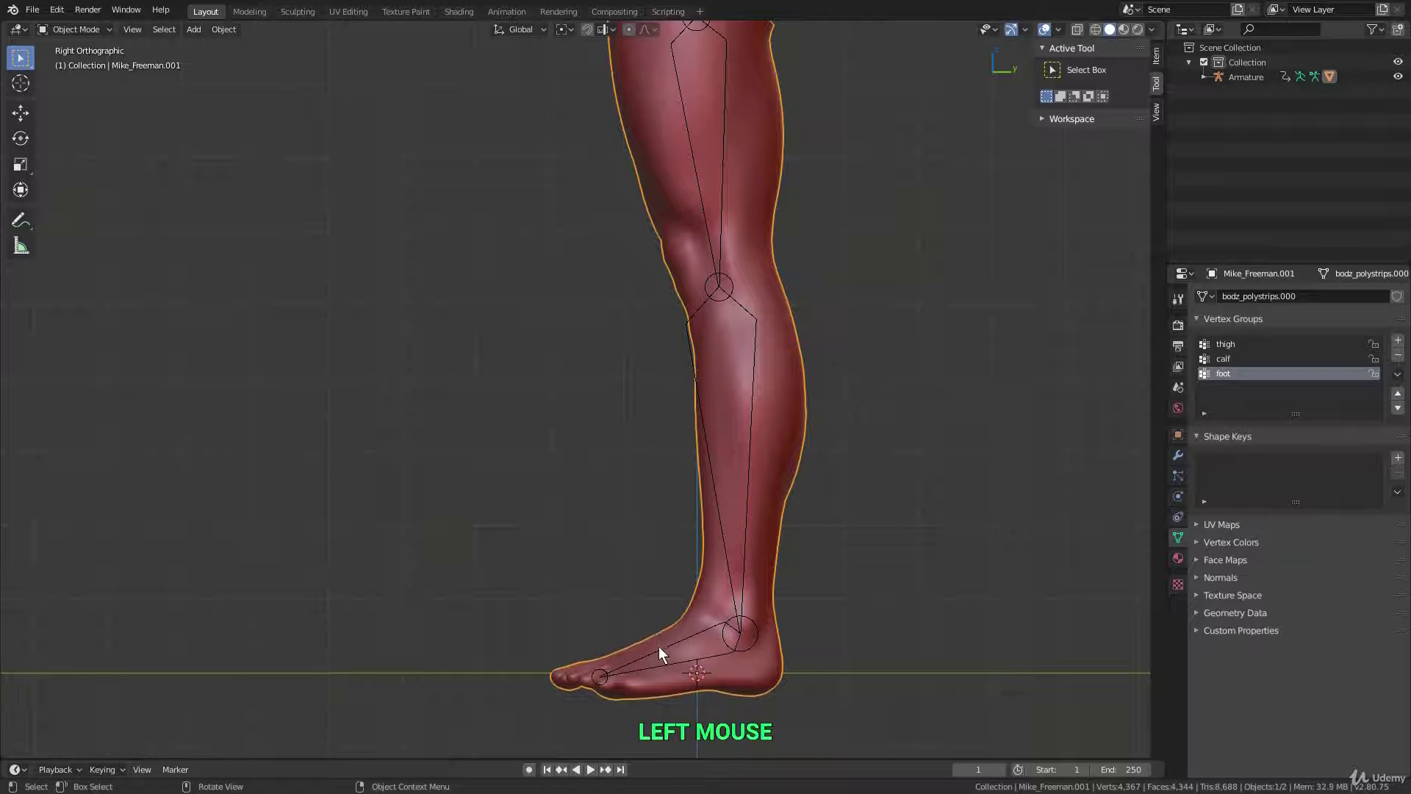
pyautogui.click(660, 648)
pyautogui.click(663, 651)
# Try rotating the foot bone to test its pull on the knee, cancelling the rotation
pyautogui.press('r')
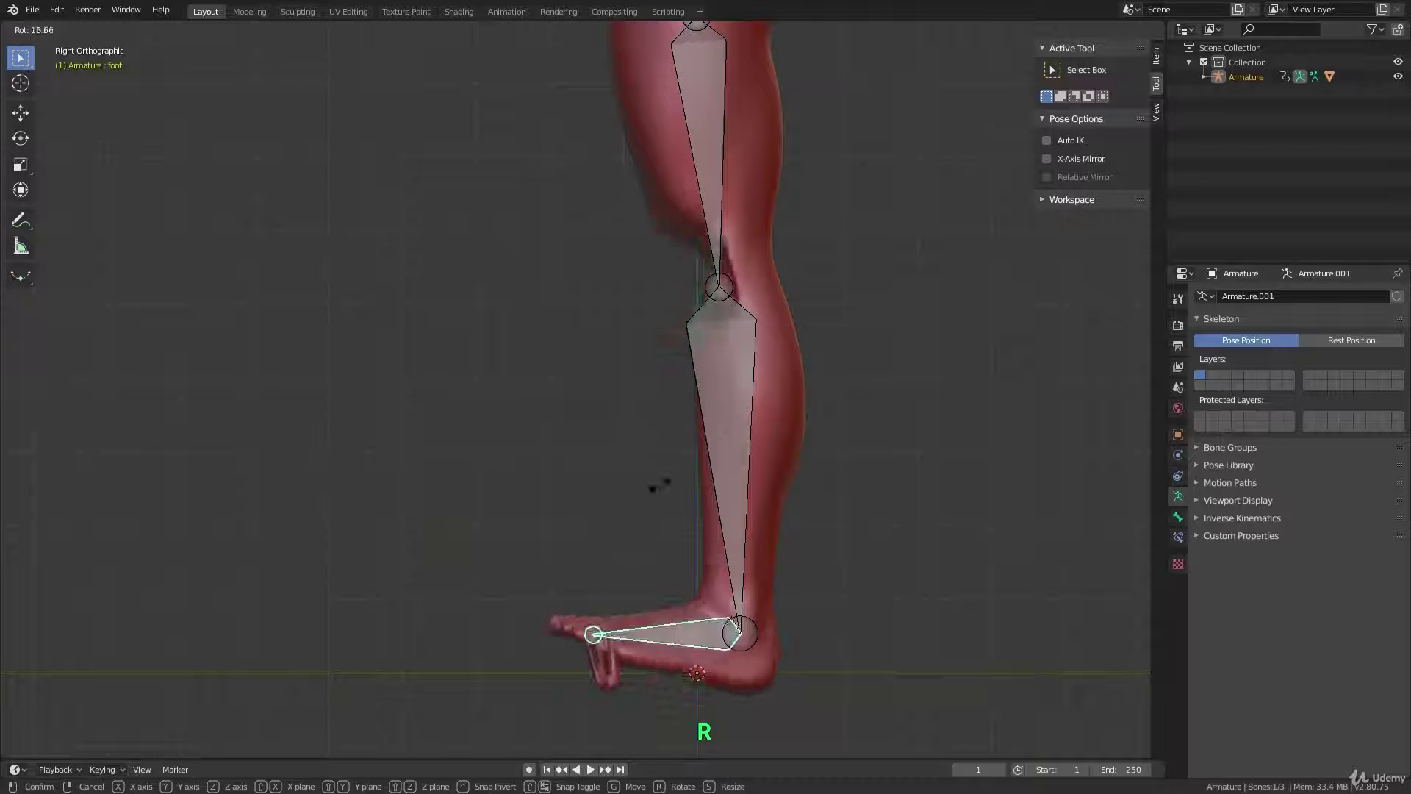
pyautogui.rightClick(647, 531)
pyautogui.keyDown('shift'); pyautogui.moveTo(647, 532); pyautogui.dragTo(504, 399, button='middle'); pyautogui.keyUp('shift')
pyautogui.click(504, 399)
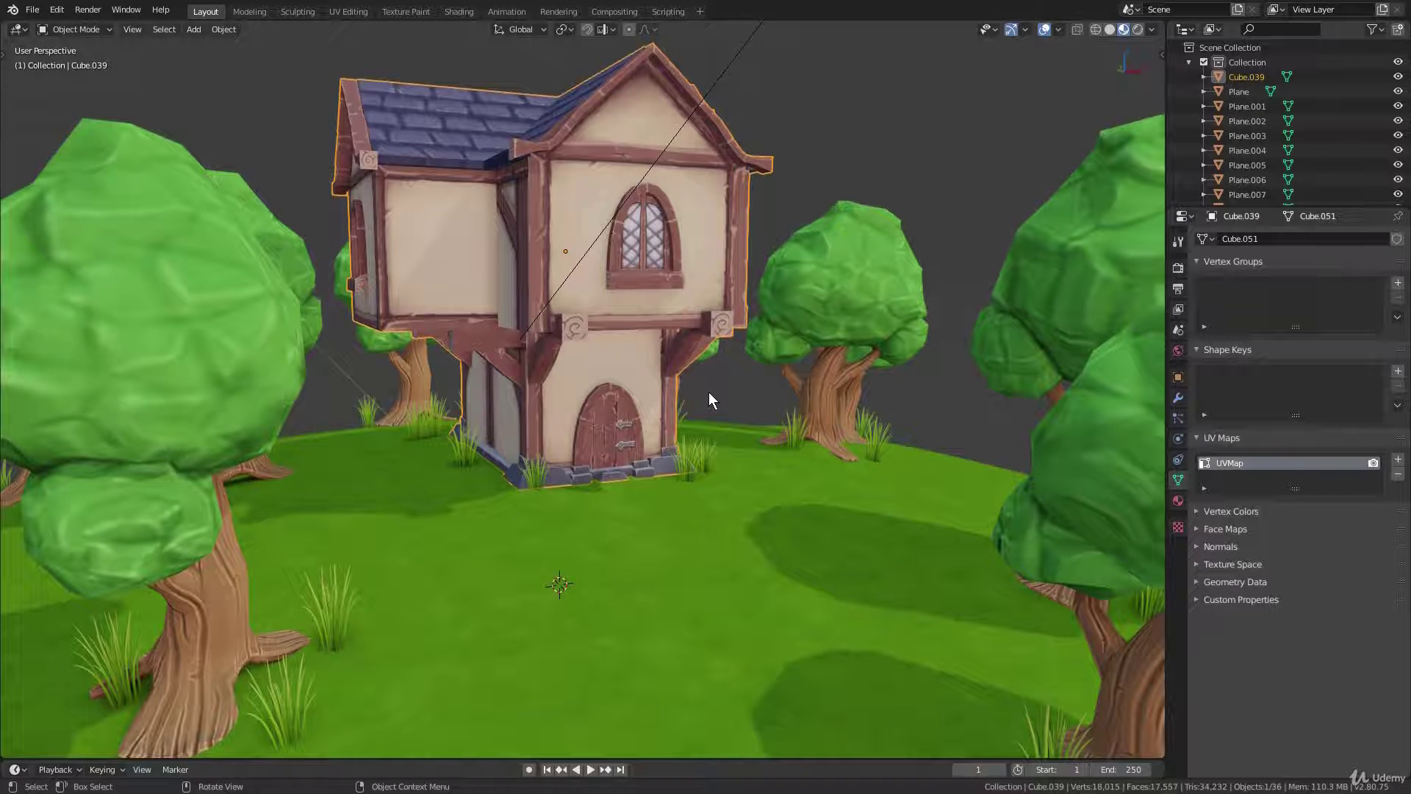
# Select the house in the village scene and switch it to Texture Paint mode
pyautogui.click(473, 195)
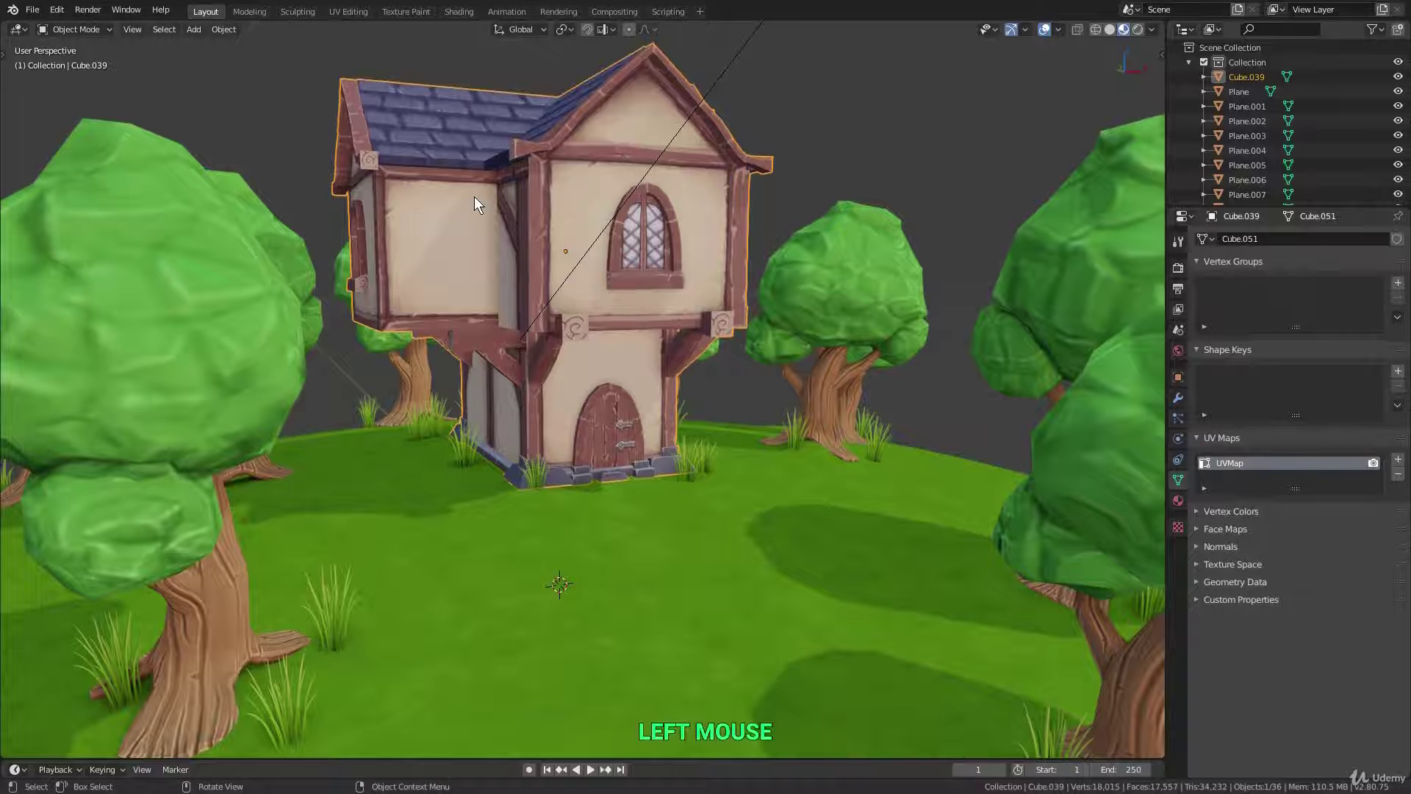
pyautogui.click(92, 33)
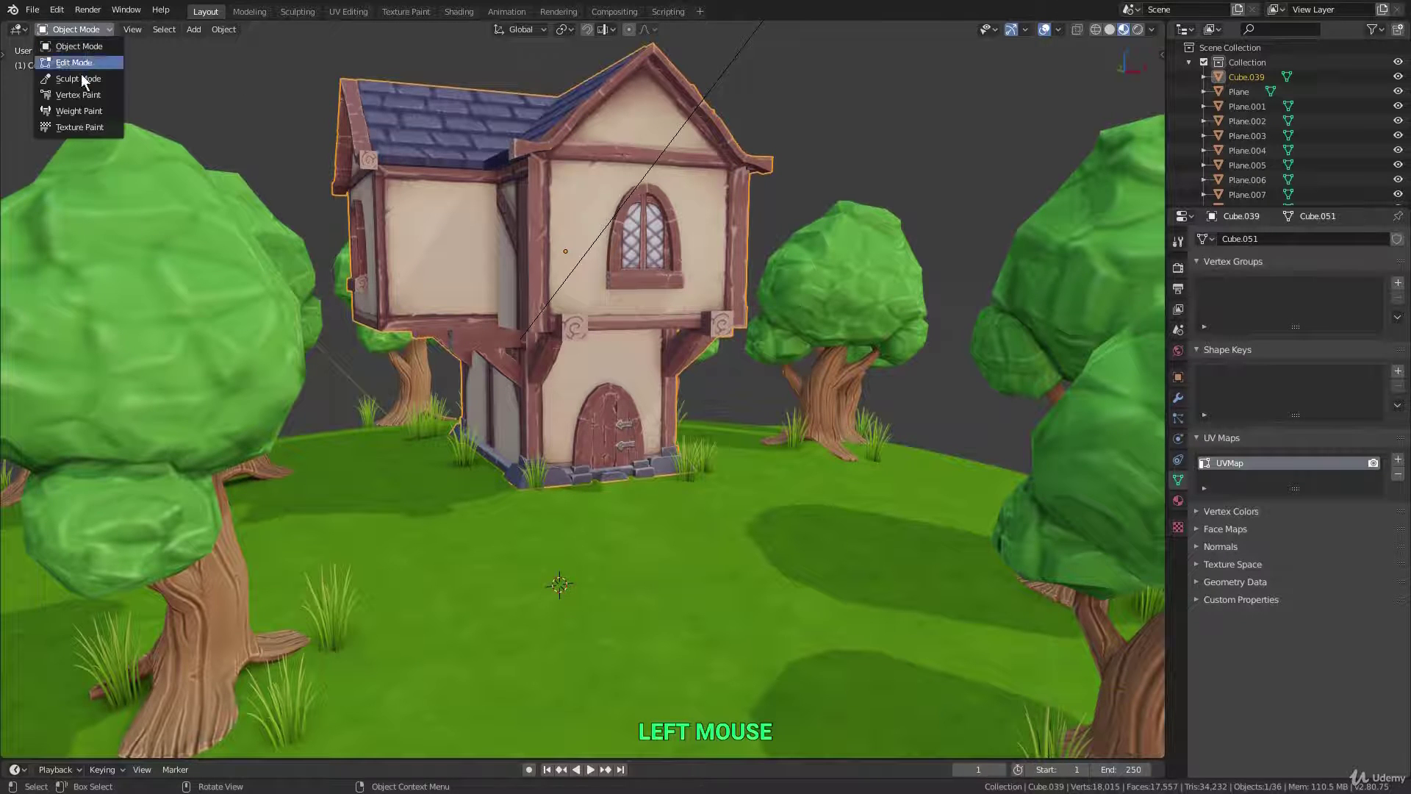
pyautogui.click(81, 127)
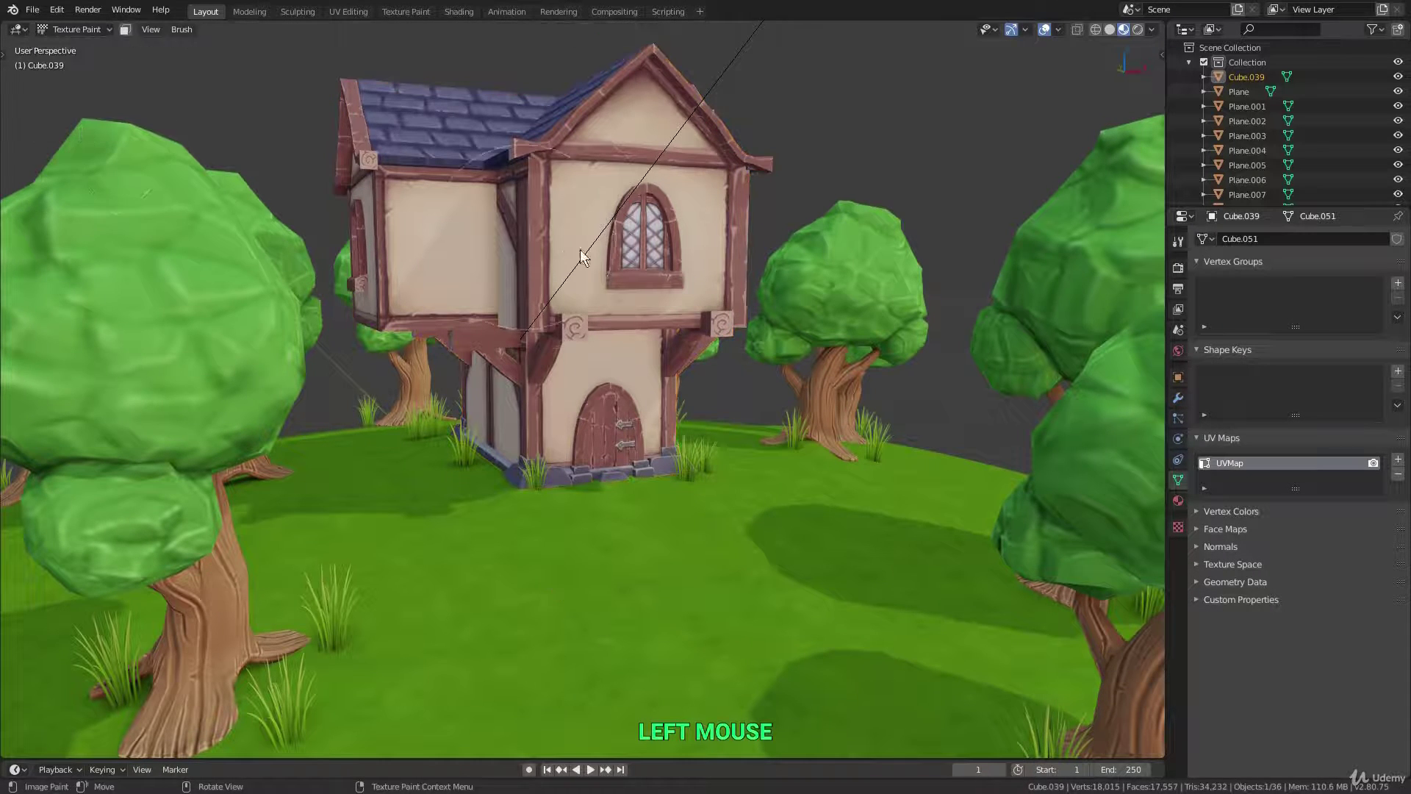
# Show the TexDraw brush's settings and set its color to pure red
pyautogui.press('n')
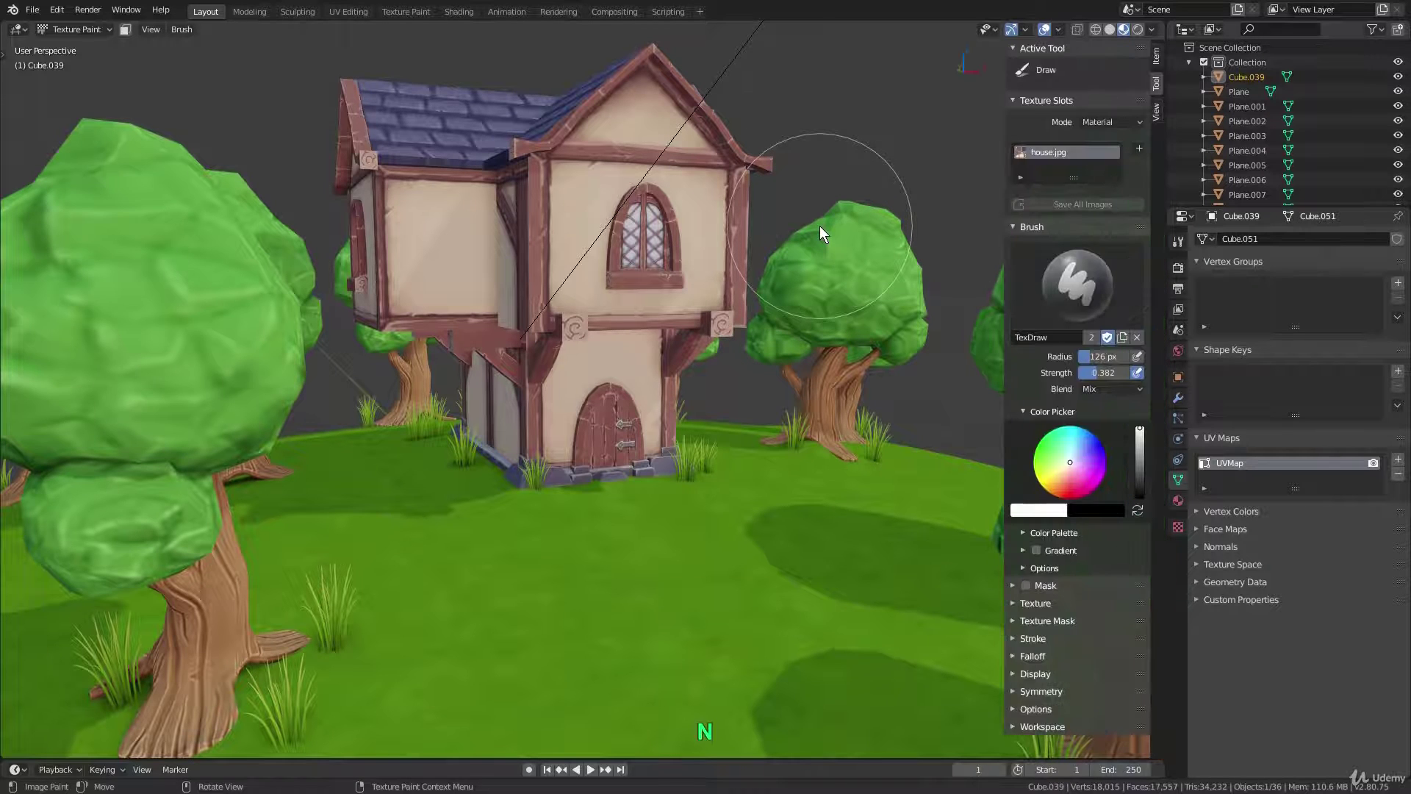
pyautogui.click(1157, 86)
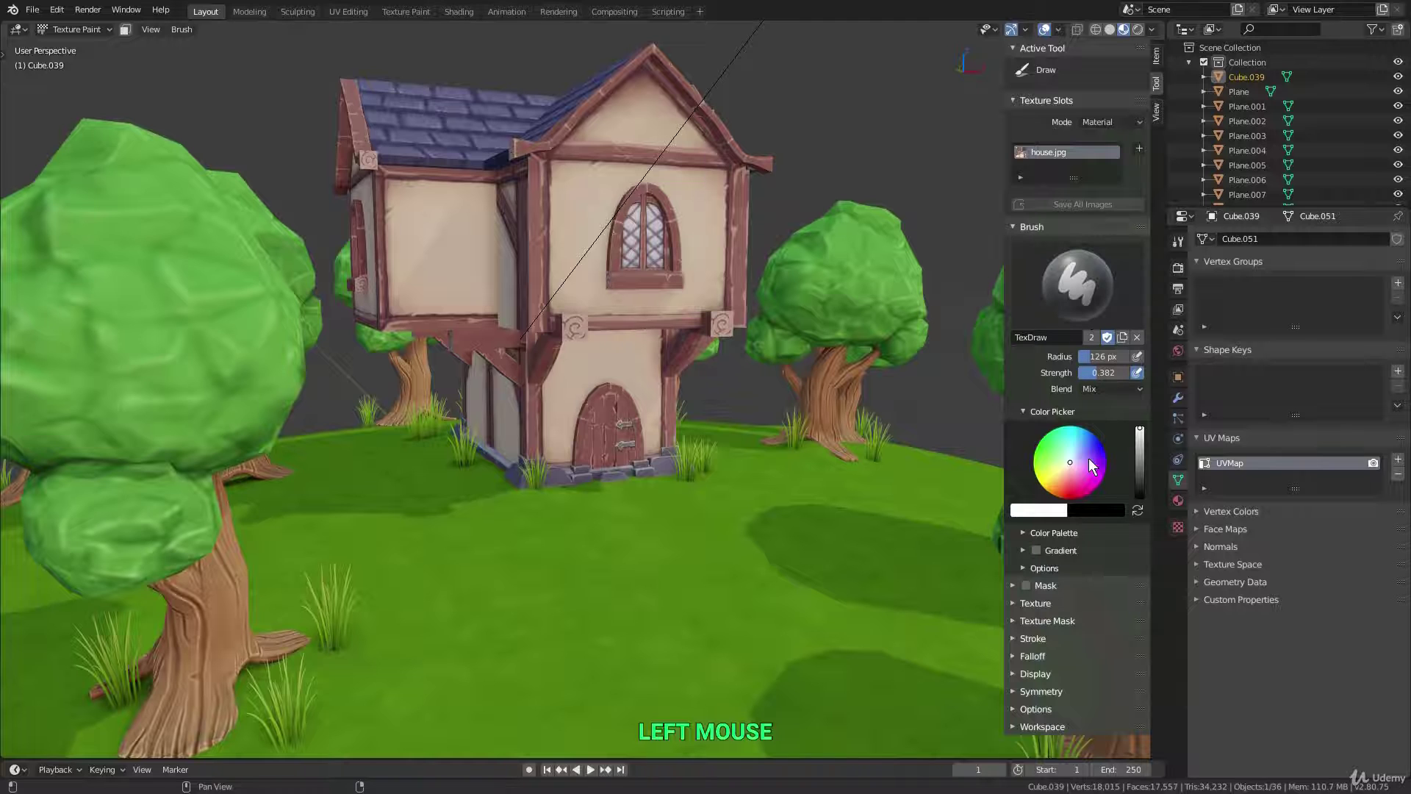
pyautogui.moveTo(1073, 461); pyautogui.dragTo(1070, 500)
# Reduce the brush radius to 63 px and paint red over the planks of the house's front door
pyautogui.scroll(5, 624, 438)
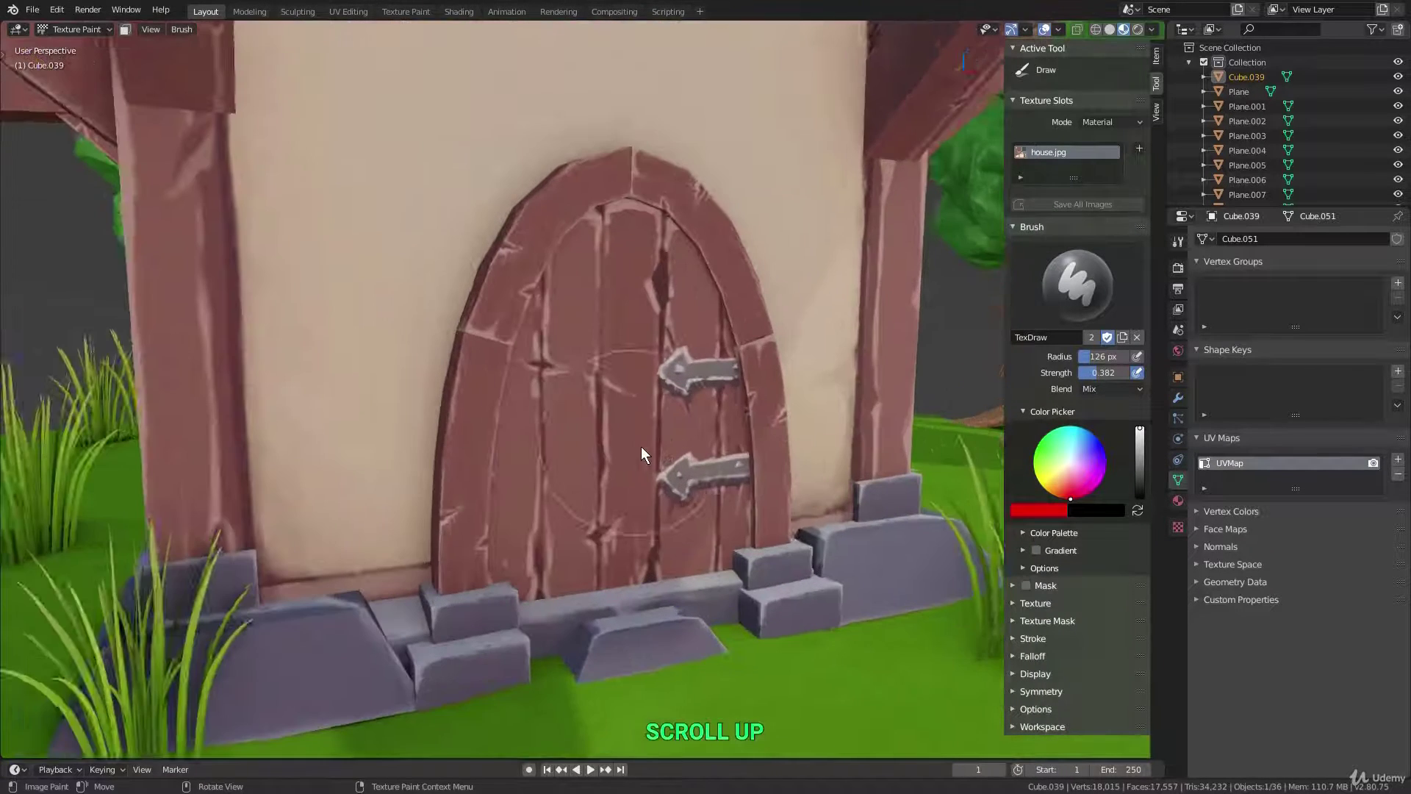
pyautogui.keyDown('shift'); pyautogui.moveTo(640, 447); pyautogui.dragTo(752, 413, button='middle'); pyautogui.keyUp('shift')
pyautogui.press('f')
pyautogui.click(706, 413)
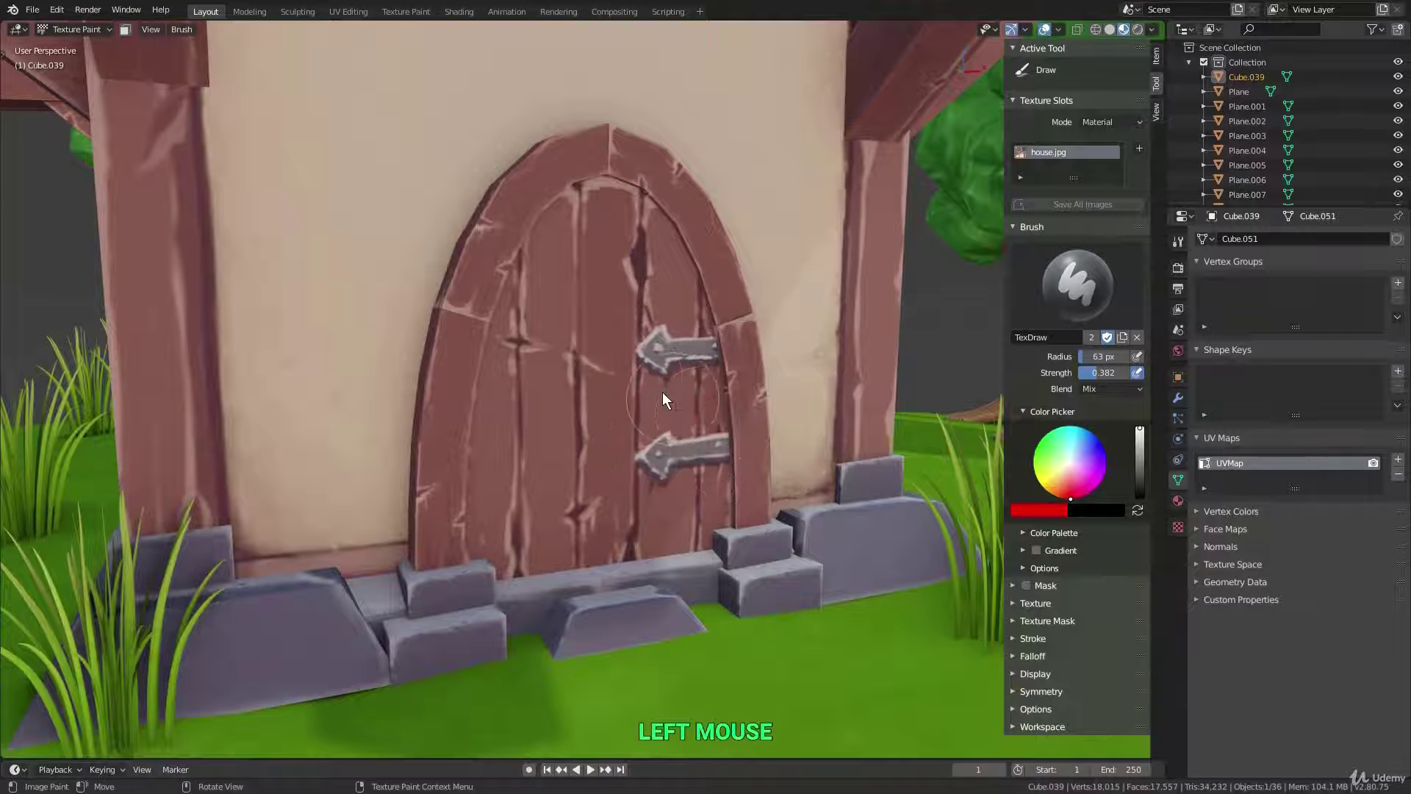
pyautogui.moveTo(592, 272)
pyautogui.mouseDown()
pyautogui.moveTo(571, 382)
pyautogui.moveTo(598, 325)
pyautogui.moveTo(563, 332)
pyautogui.moveTo(541, 396)
pyautogui.moveTo(588, 482)
pyautogui.moveTo(528, 534)
pyautogui.mouseUp()
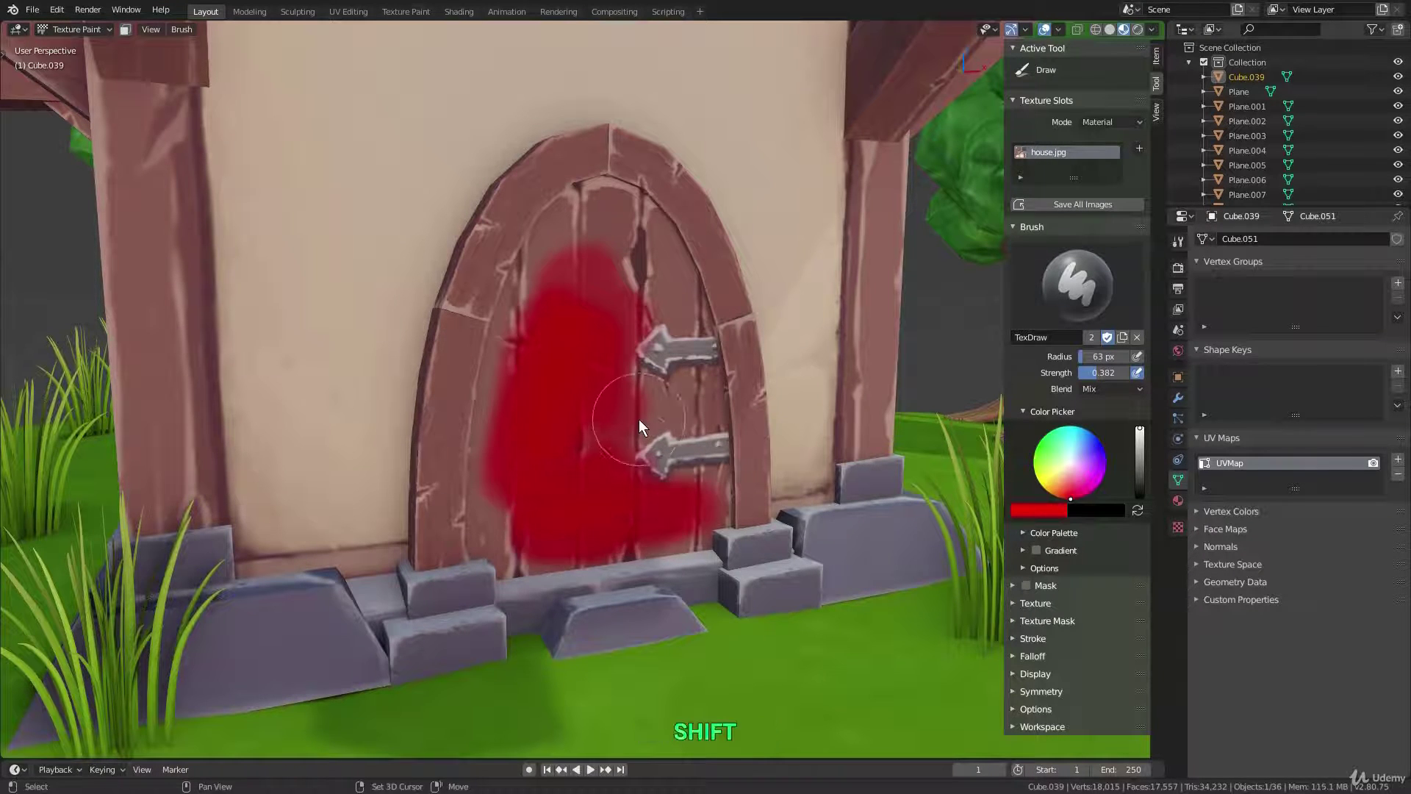
pyautogui.scroll(-2, 639, 425)
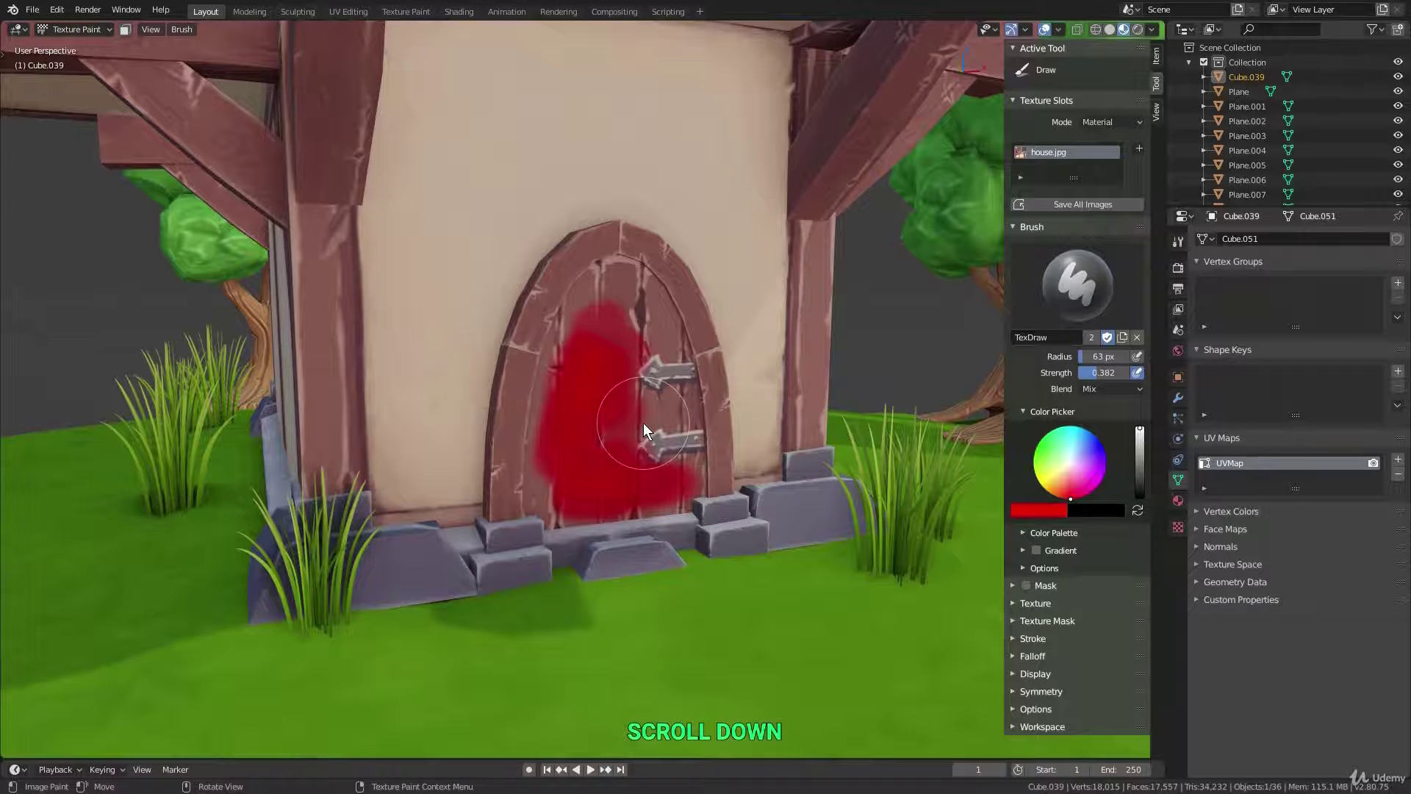
pyautogui.scroll(-1, 669, 381)
pyautogui.keyDown('shift'); pyautogui.moveTo(669, 380); pyautogui.dragTo(659, 422, button='middle'); pyautogui.keyUp('shift')
pyautogui.scroll(-3, 659, 422)
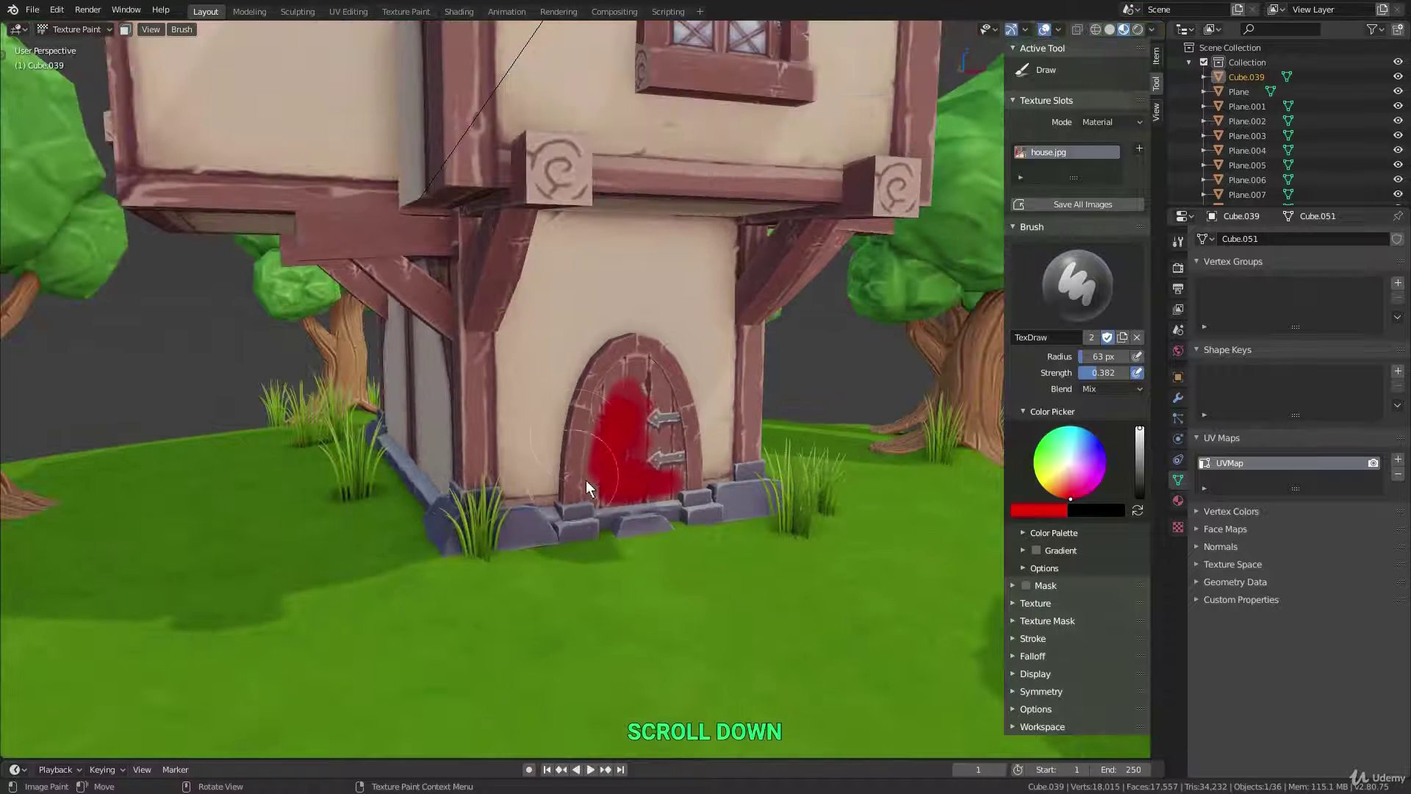
pyautogui.scroll(-4, 665, 435)
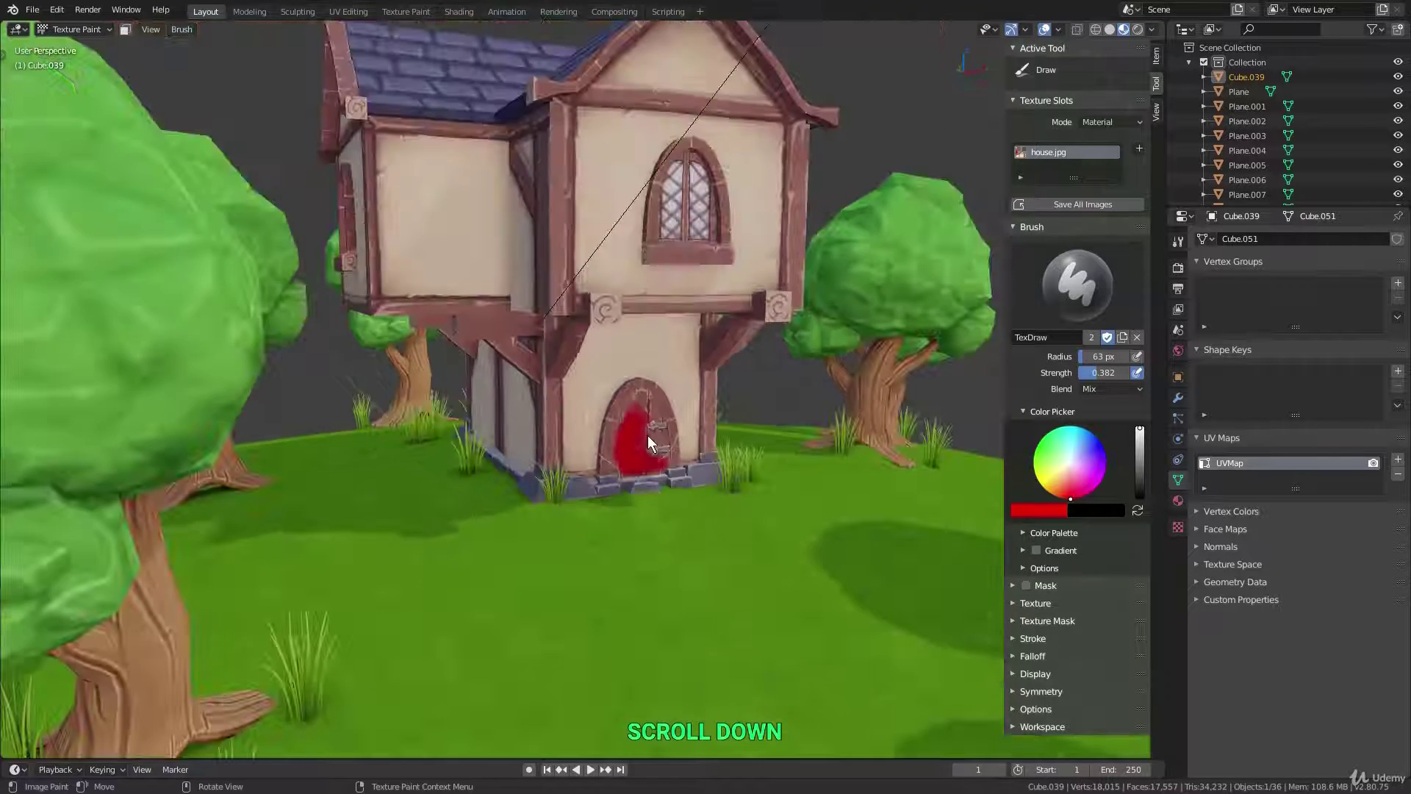
# Undo all the red paint strokes on the house's front door
pyautogui.moveTo(647, 435)
pyautogui.mouseDown(button='middle')
pyautogui.moveTo(678, 435)
pyautogui.moveTo(655, 452)
pyautogui.mouseUp(button='middle')
pyautogui.hotkey('ctrl', 'z')
pyautogui.hotkey('ctrl', 'z')
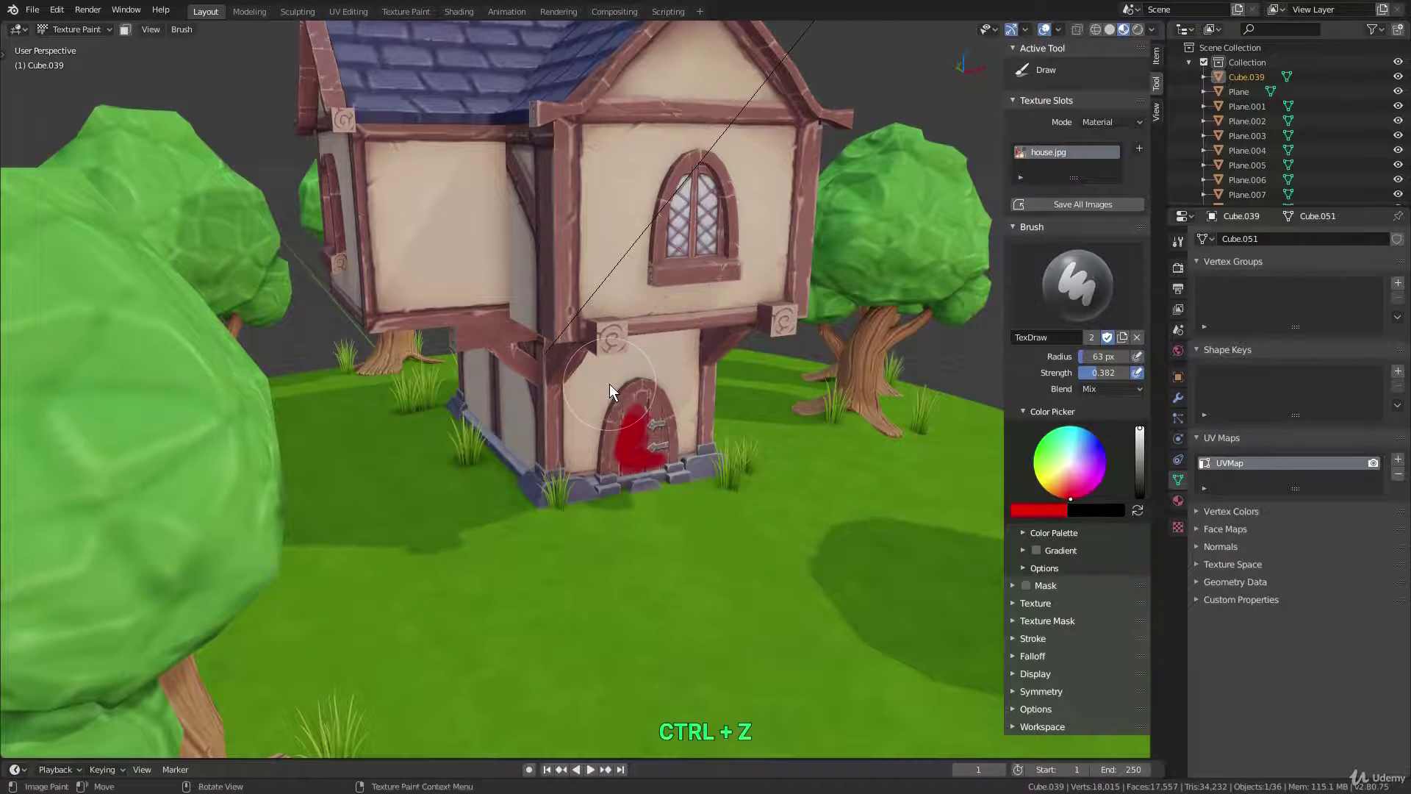
pyautogui.hotkey('ctrl', 'z')
pyautogui.hotkey('ctrl', 'z')
pyautogui.hotkey('ctrl', 'z')
pyautogui.hotkey('ctrl', 'z')
pyautogui.hotkey('ctrl', 'z')
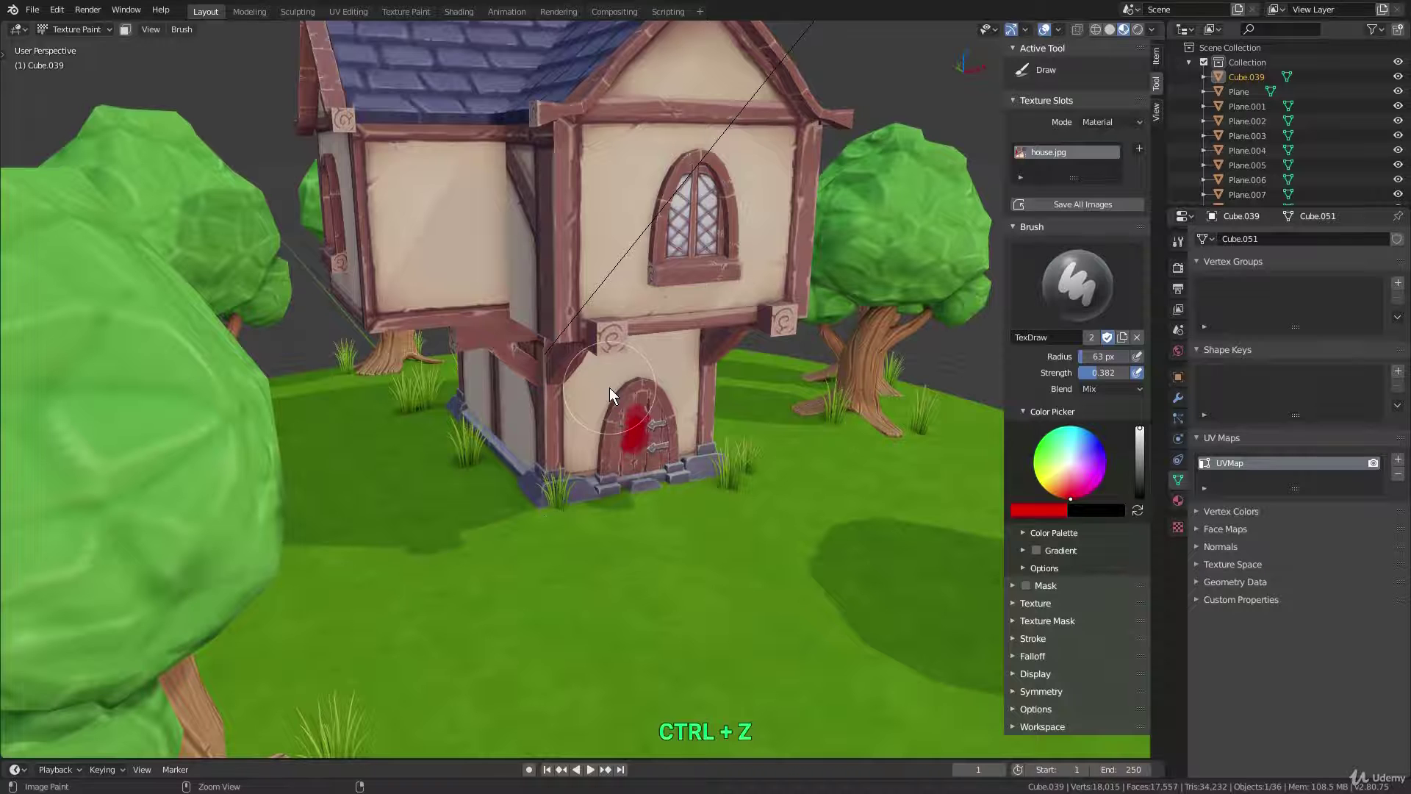
pyautogui.hotkey('ctrl', 'z')
pyautogui.scroll(-3, 610, 386)
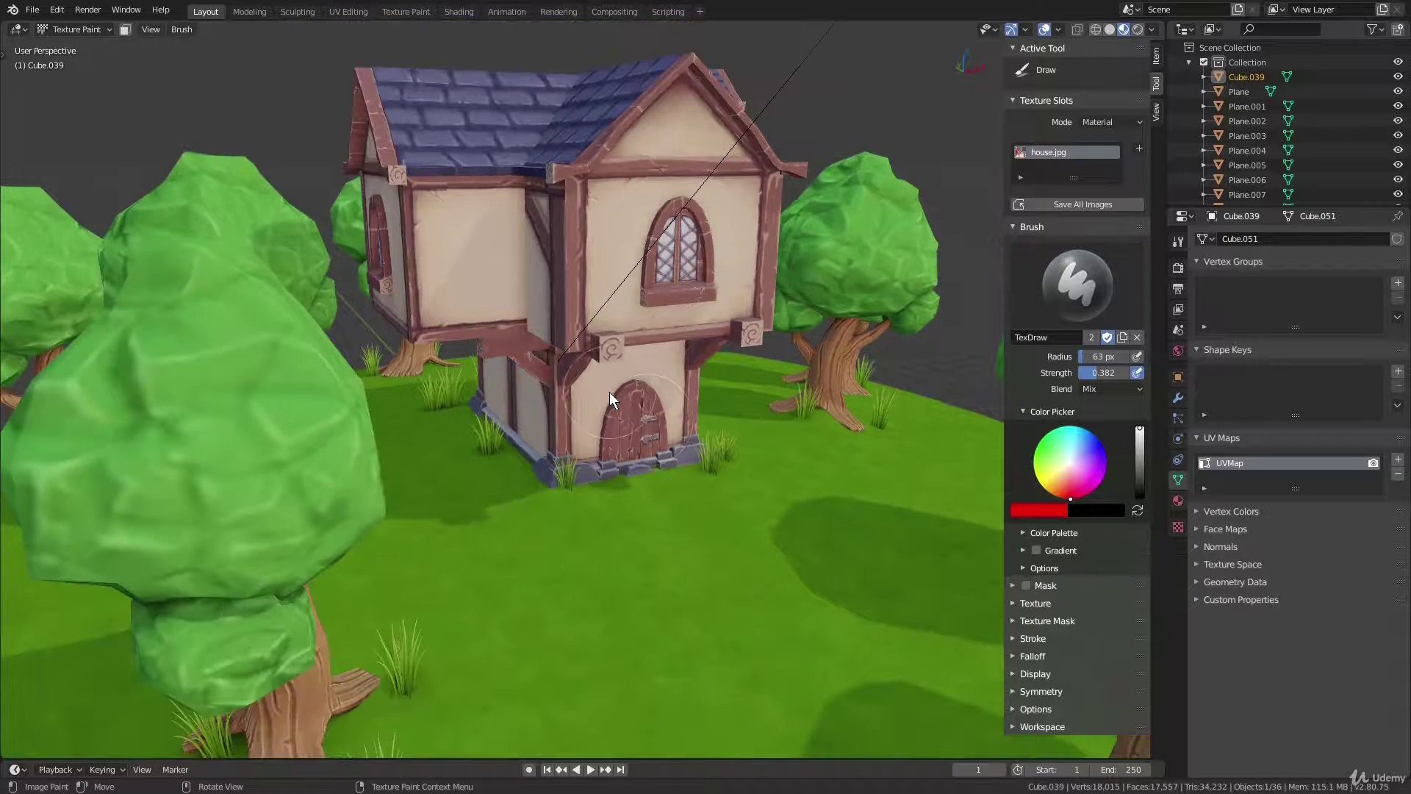
# Return the house to Object Mode and select the grass ground plane
pyautogui.moveTo(610, 391)
pyautogui.keyDown('shift'); pyautogui.mouseDown(button='middle')
pyautogui.moveTo(622, 348)
pyautogui.moveTo(602, 377)
pyautogui.moveTo(625, 379)
pyautogui.moveTo(625, 334)
pyautogui.mouseUp(button='middle'); pyautogui.keyUp('shift')
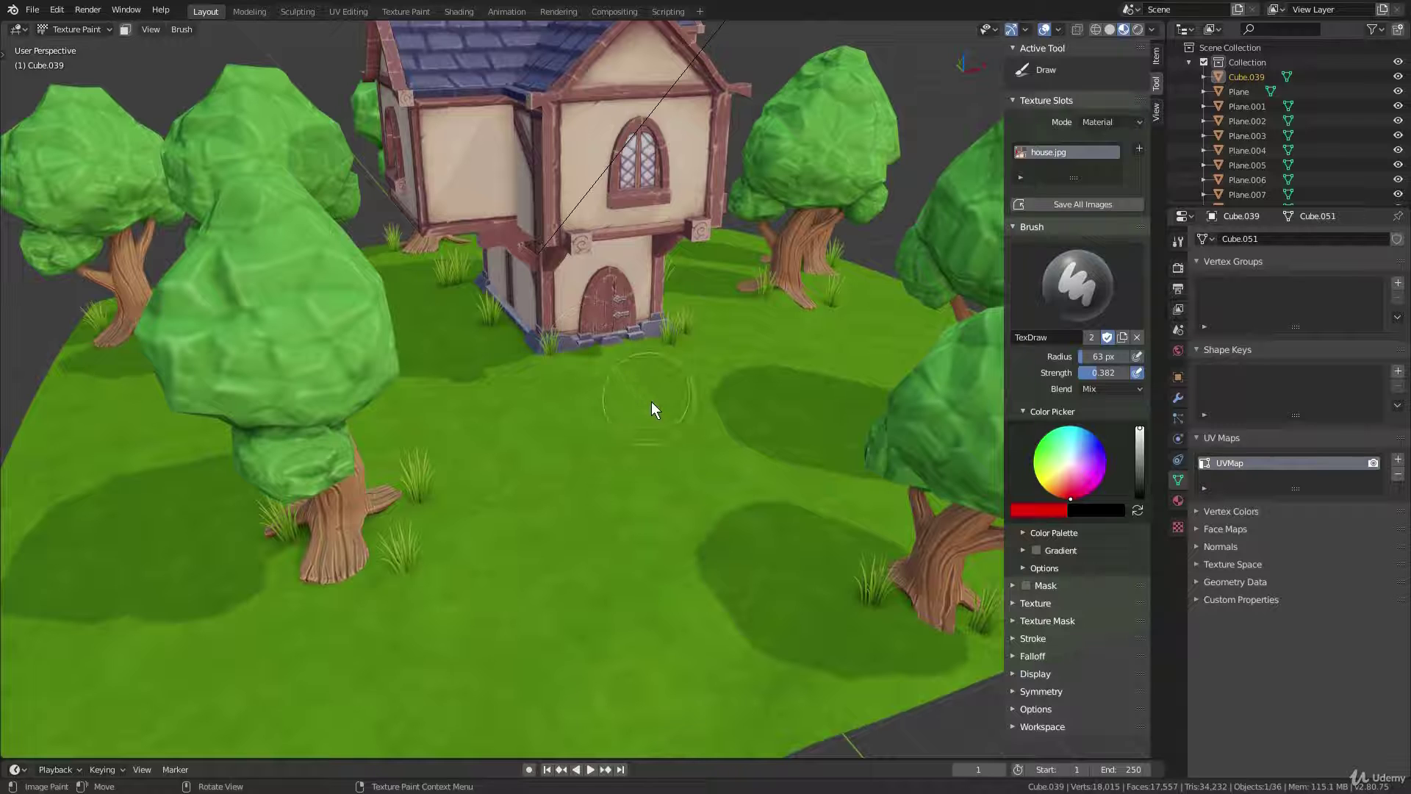
pyautogui.keyDown('shift'); pyautogui.moveTo(551, 651); pyautogui.dragTo(620, 562, button='middle'); pyautogui.keyUp('shift')
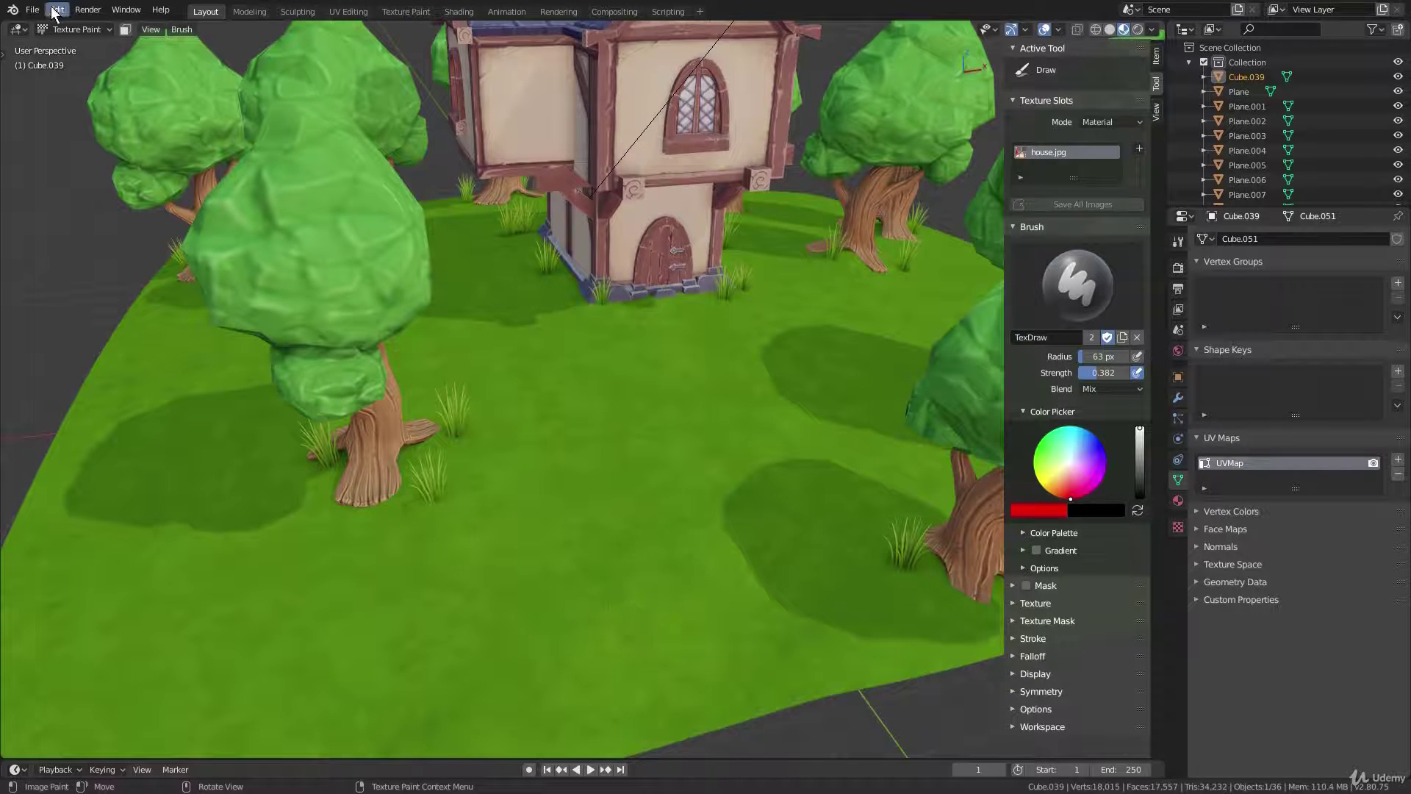
pyautogui.click(72, 28)
pyautogui.click(79, 44)
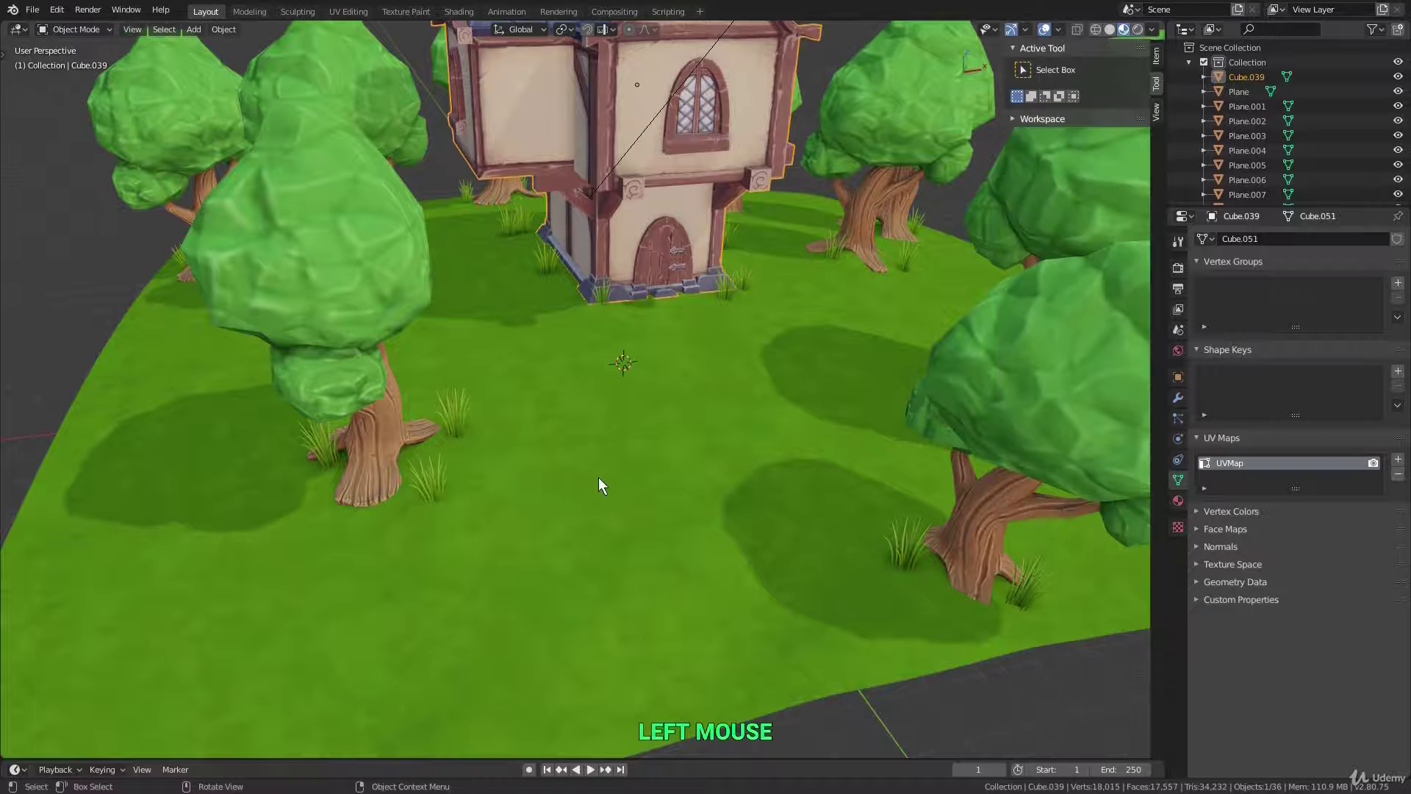
pyautogui.click(680, 450)
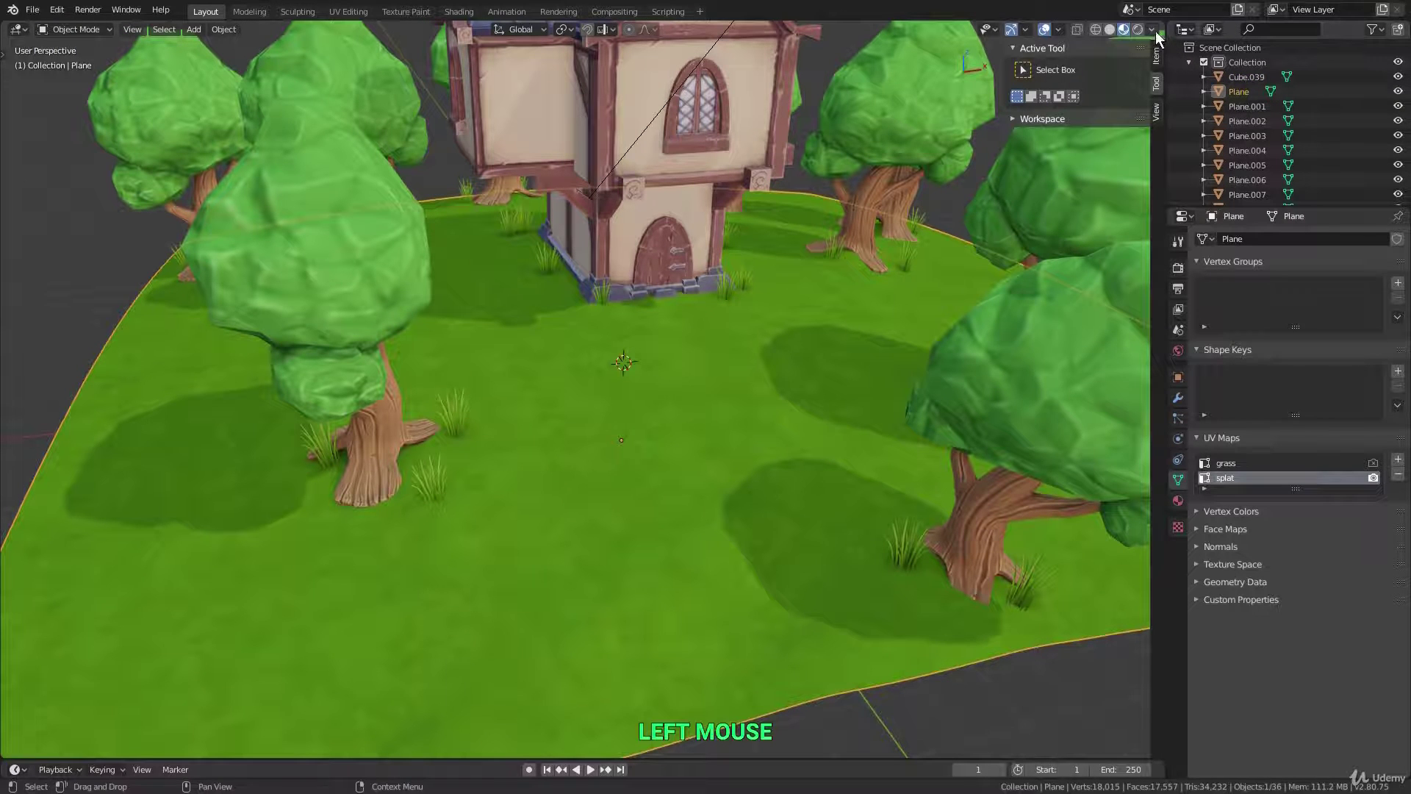
# Split the 3D viewport into two side-by-side areas and make the second one a Shader Editor
pyautogui.moveTo(1148, 26); pyautogui.dragTo(700, 33)
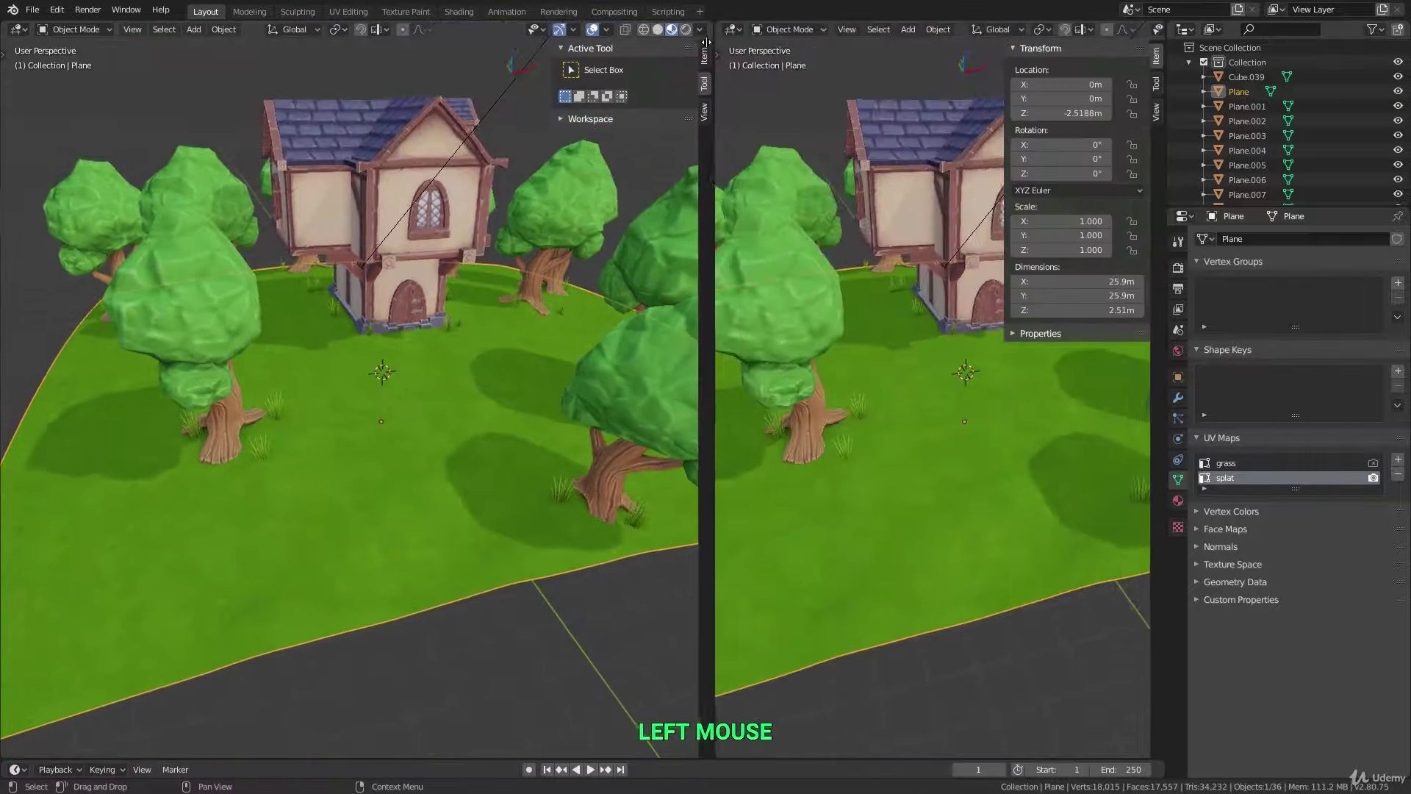
pyautogui.click(725, 28)
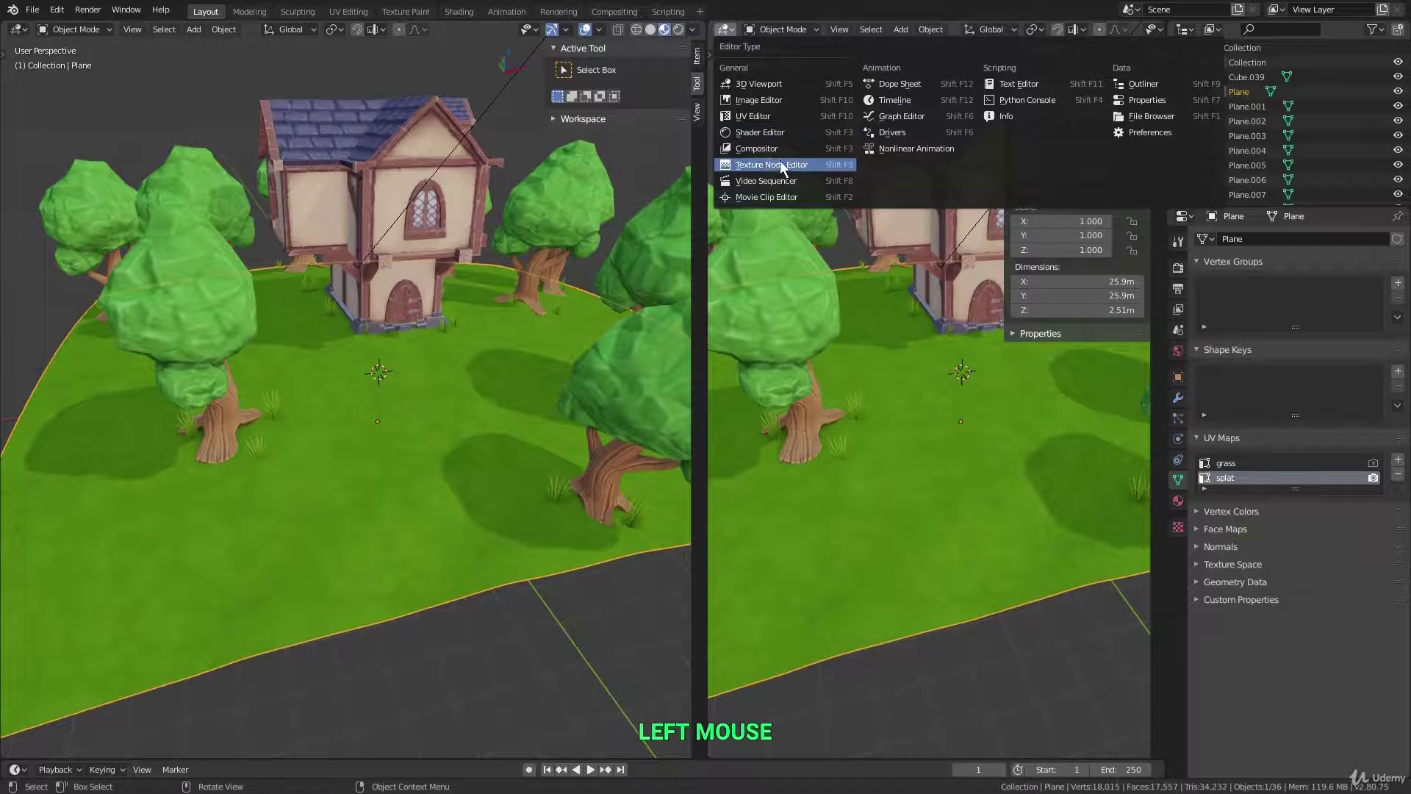
pyautogui.click(773, 134)
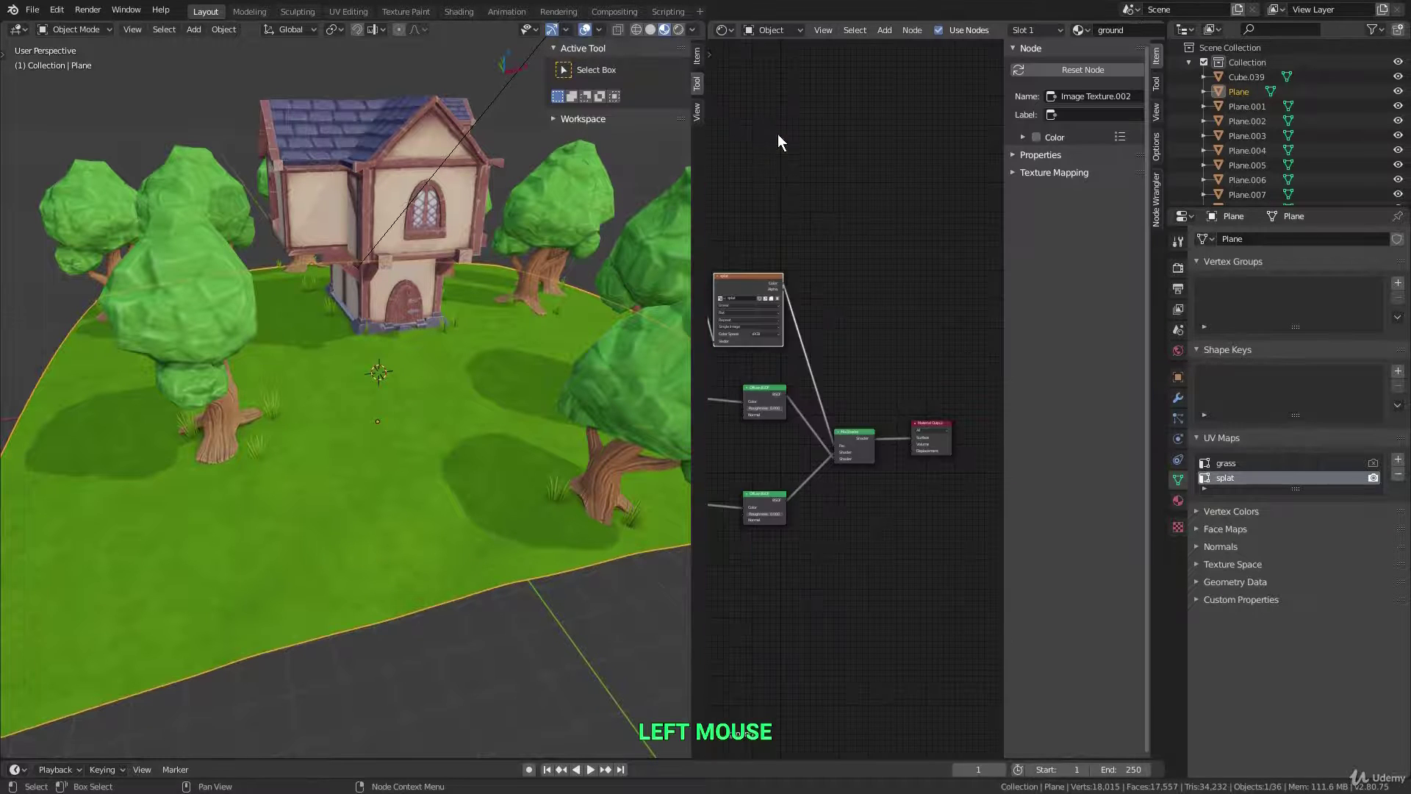
# Examine how the ground material's dirt and grass textures are blended through the Mix Shader by the splat image
pyautogui.moveTo(778, 134); pyautogui.dragTo(906, 309, button='middle')
pyautogui.scroll(3, 854, 316)
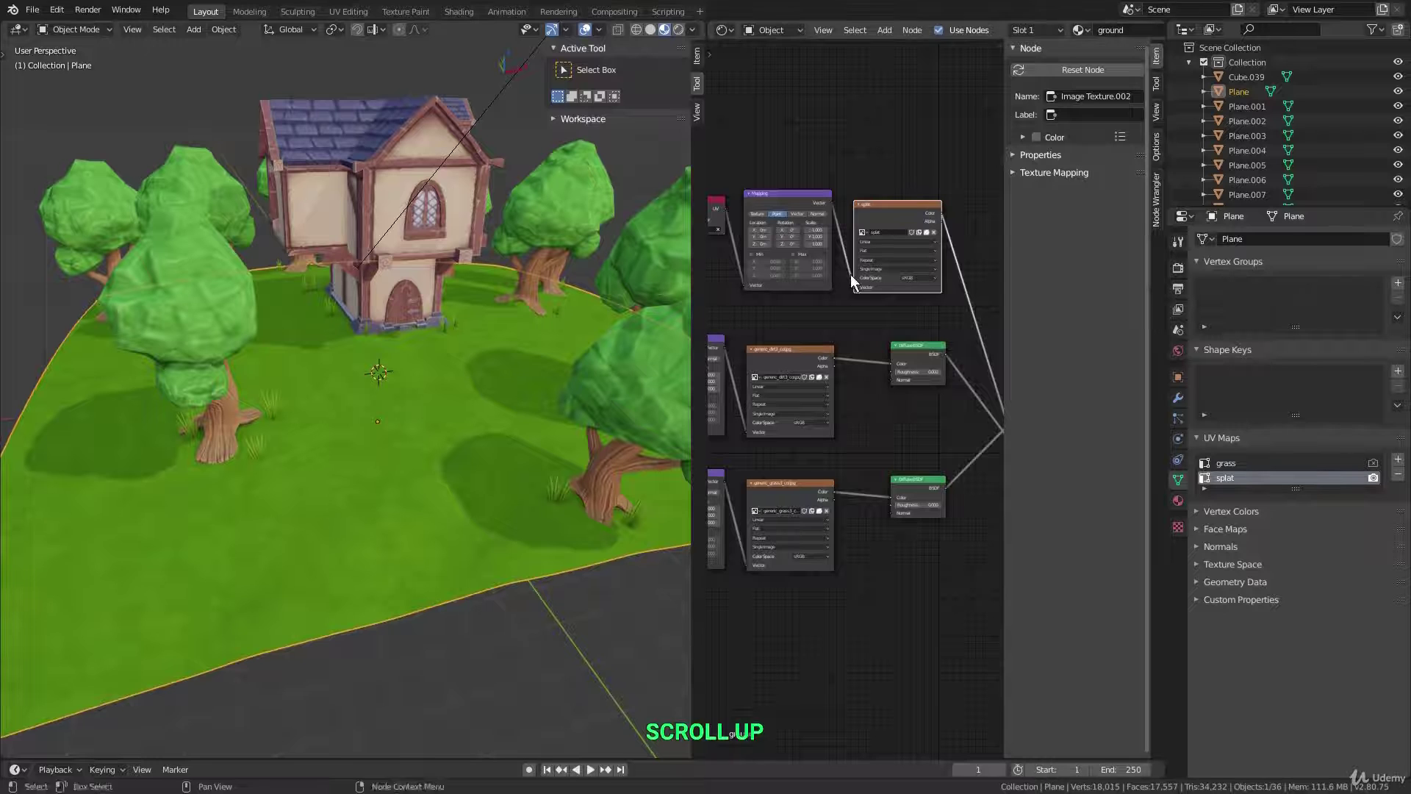
pyautogui.press('n')
pyautogui.scroll(2, 882, 374)
pyautogui.moveTo(899, 379); pyautogui.dragTo(861, 250, button='middle')
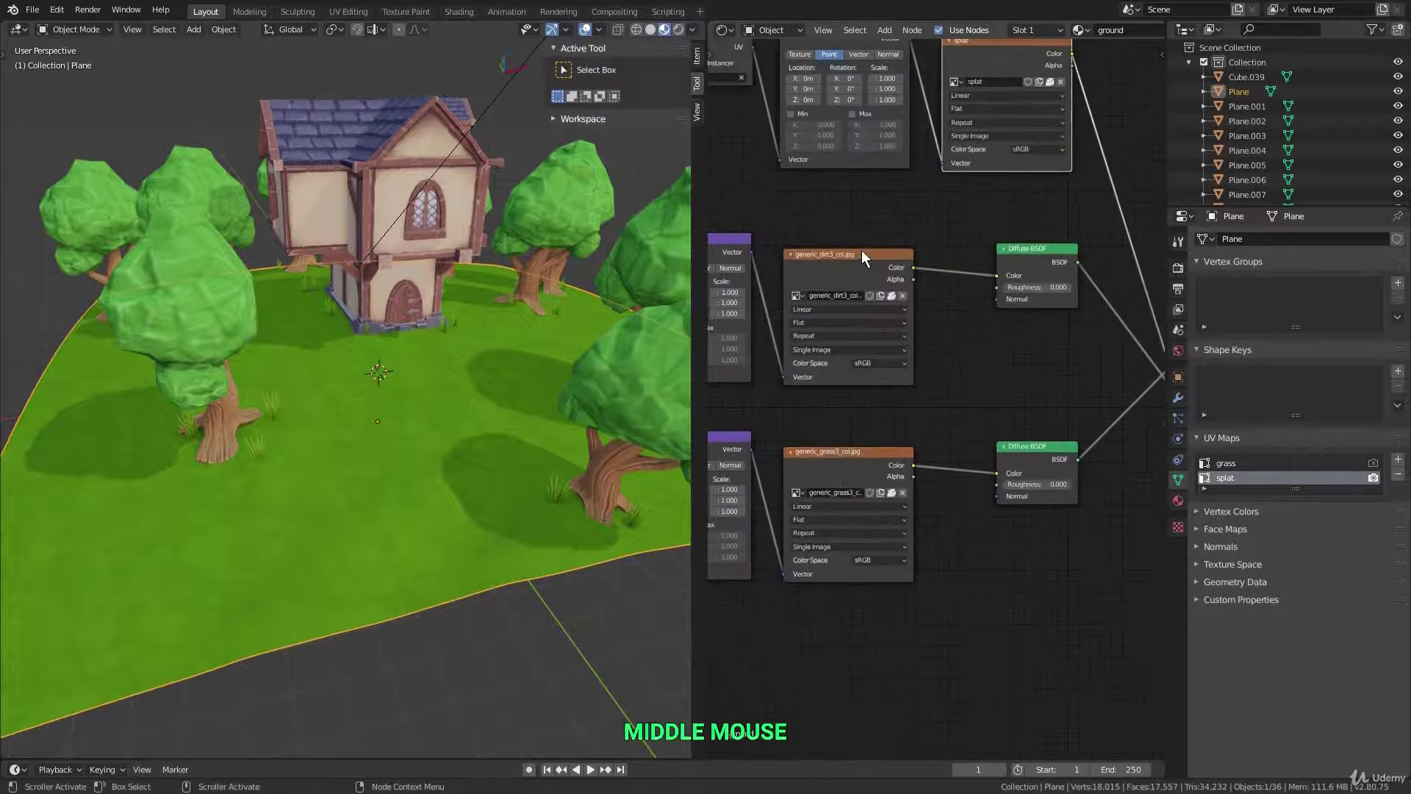
pyautogui.click(857, 258)
pyautogui.click(846, 457)
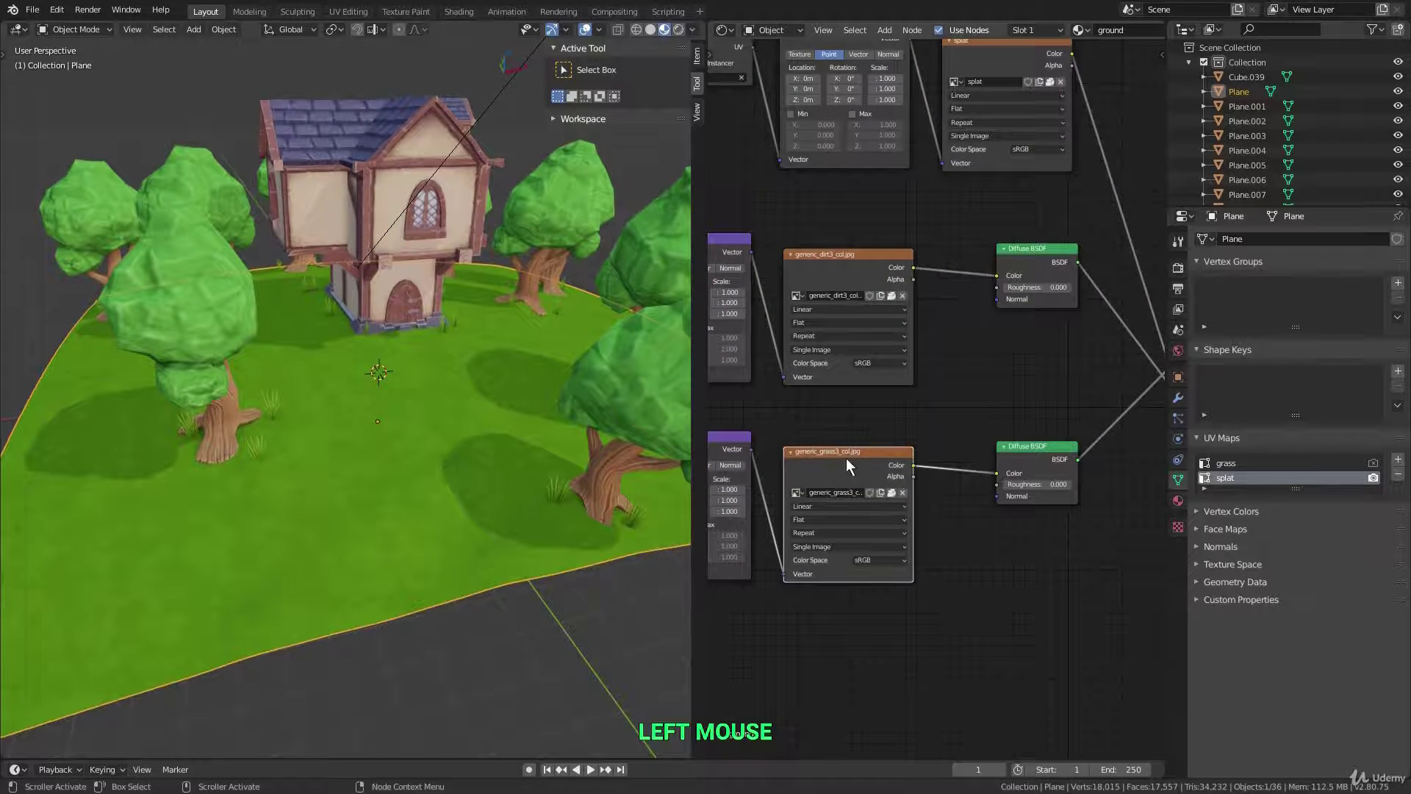
pyautogui.scroll(-1, 857, 451)
pyautogui.moveTo(969, 445); pyautogui.dragTo(923, 465, button='middle')
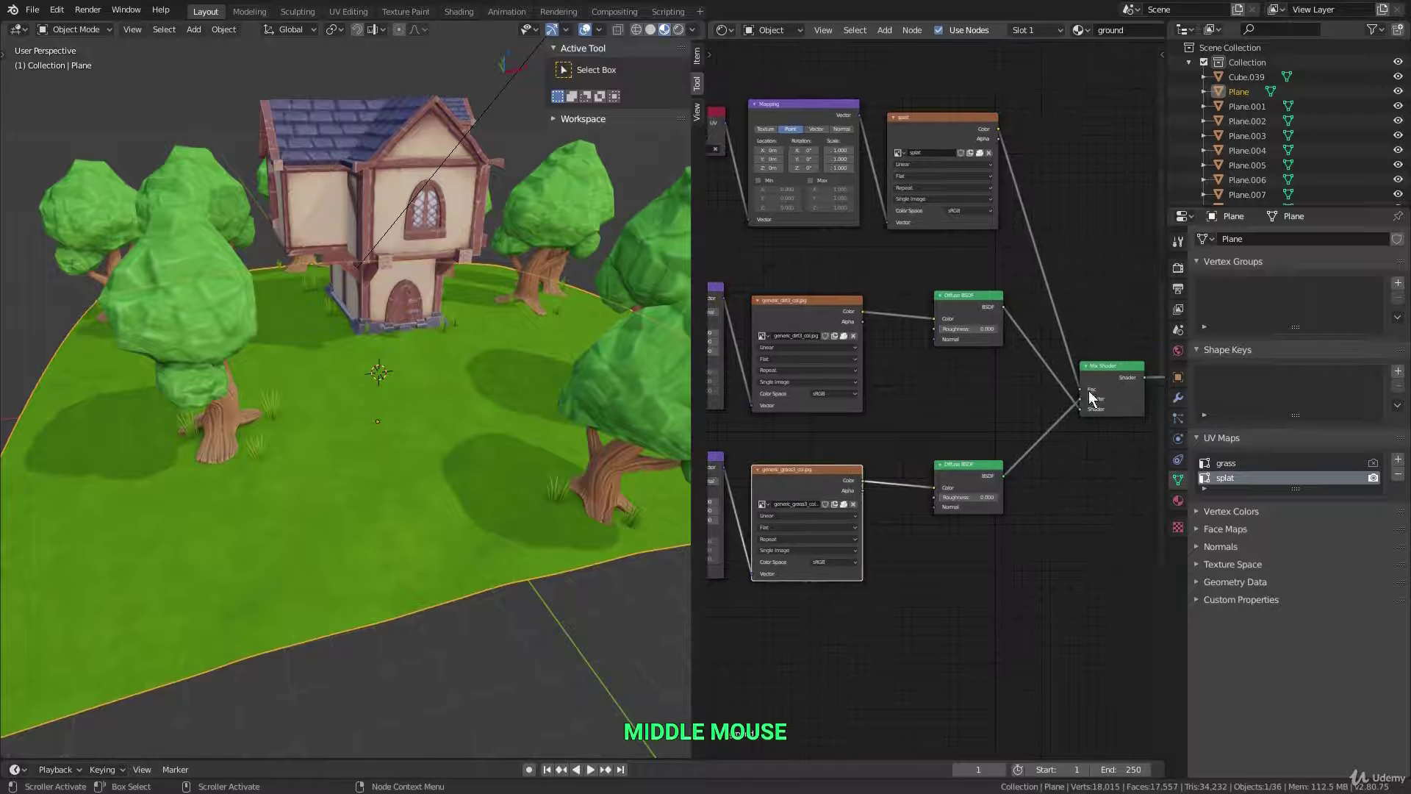
pyautogui.click(1113, 371)
pyautogui.scroll(2, 1029, 220)
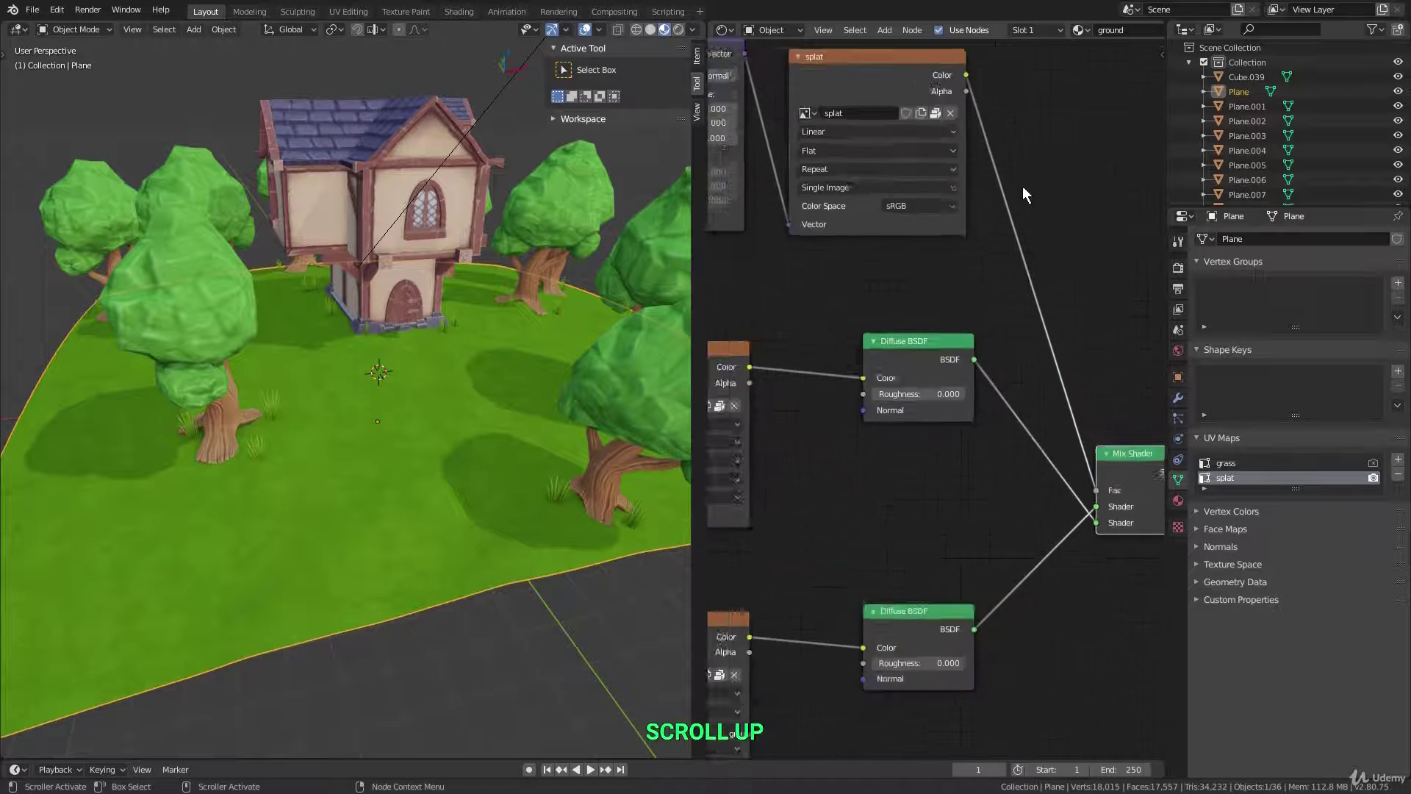
pyautogui.moveTo(822, 131); pyautogui.dragTo(821, 231, button='middle')
pyautogui.scroll(-1, 857, 213)
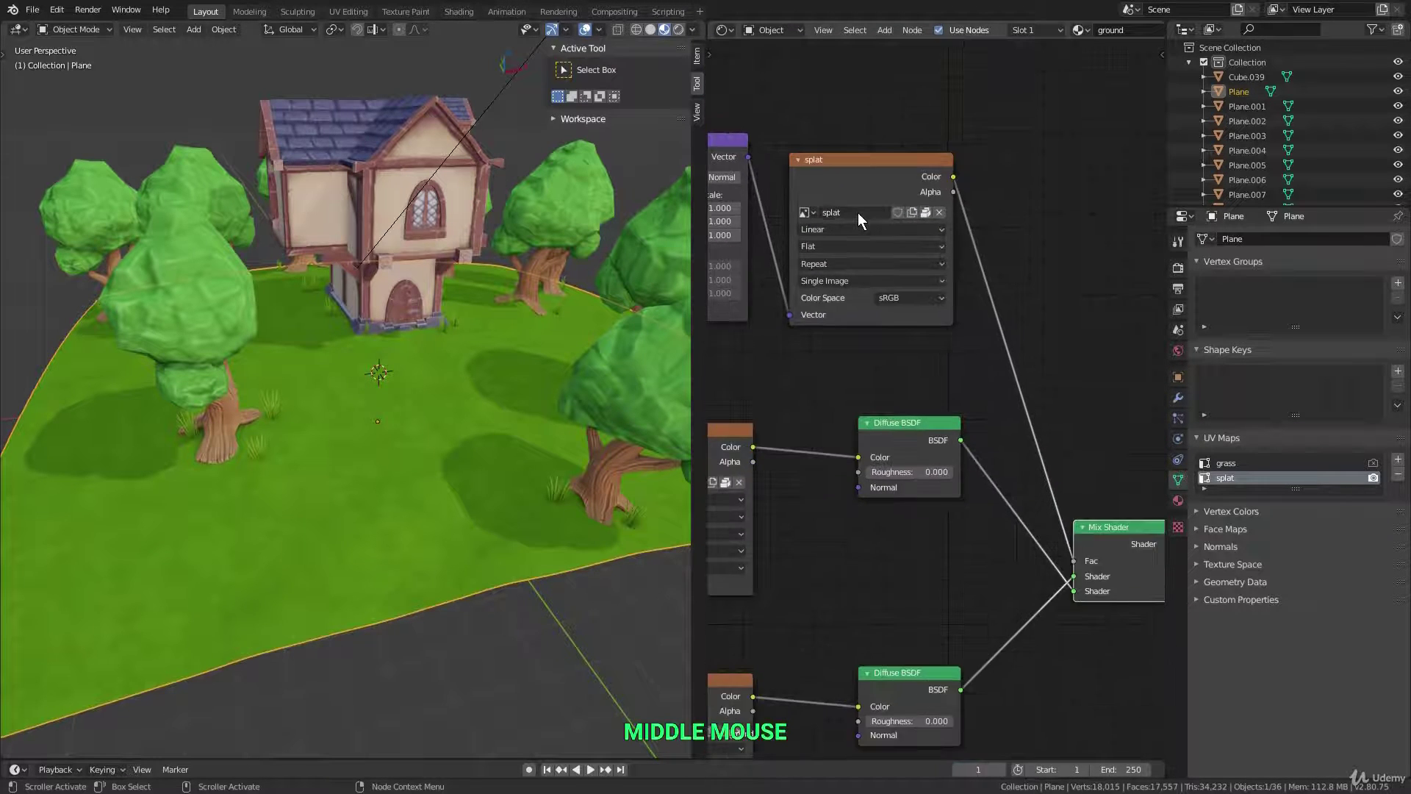
# Switch the node area to the Image Editor and display the splat image
pyautogui.click(729, 29)
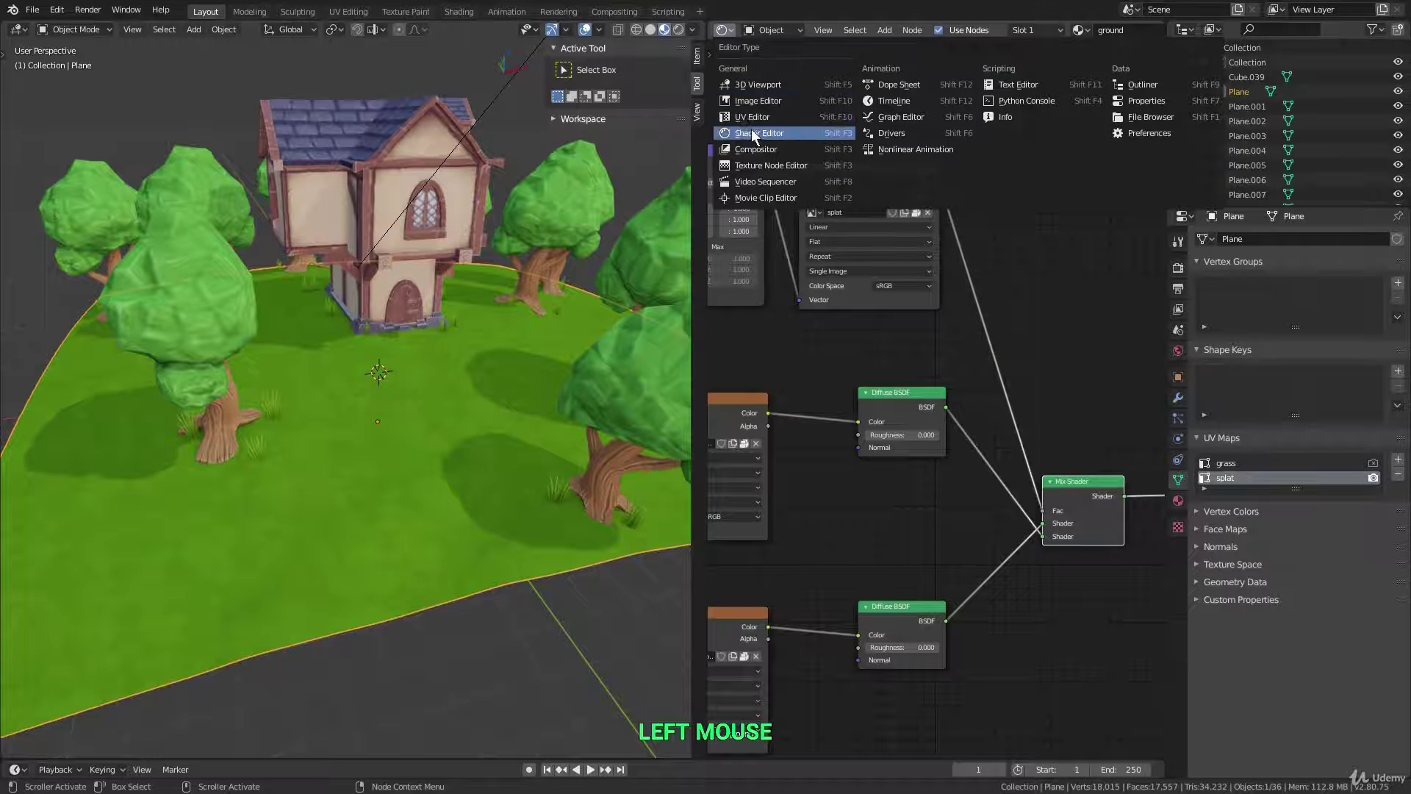
pyautogui.click(769, 100)
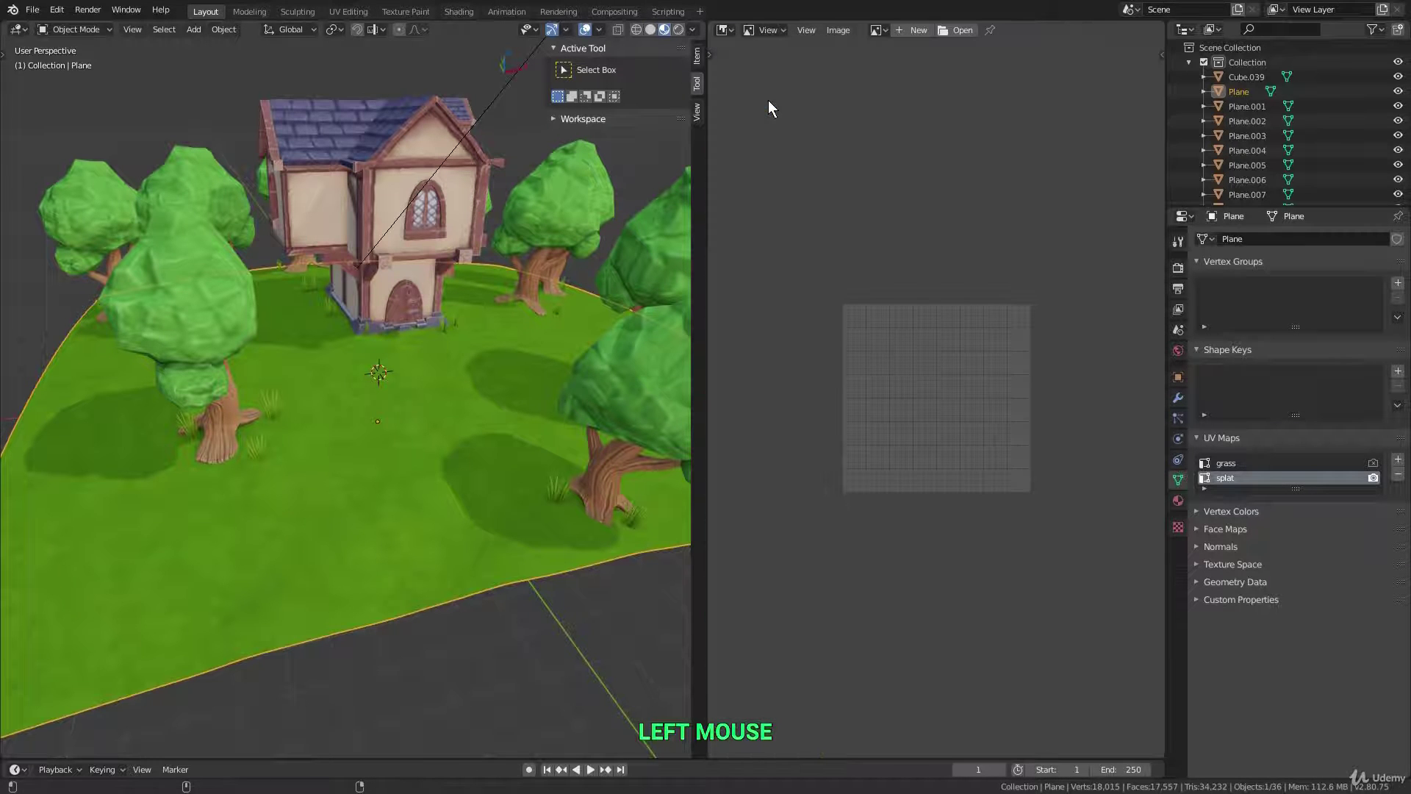
pyautogui.click(878, 31)
pyautogui.click(897, 164)
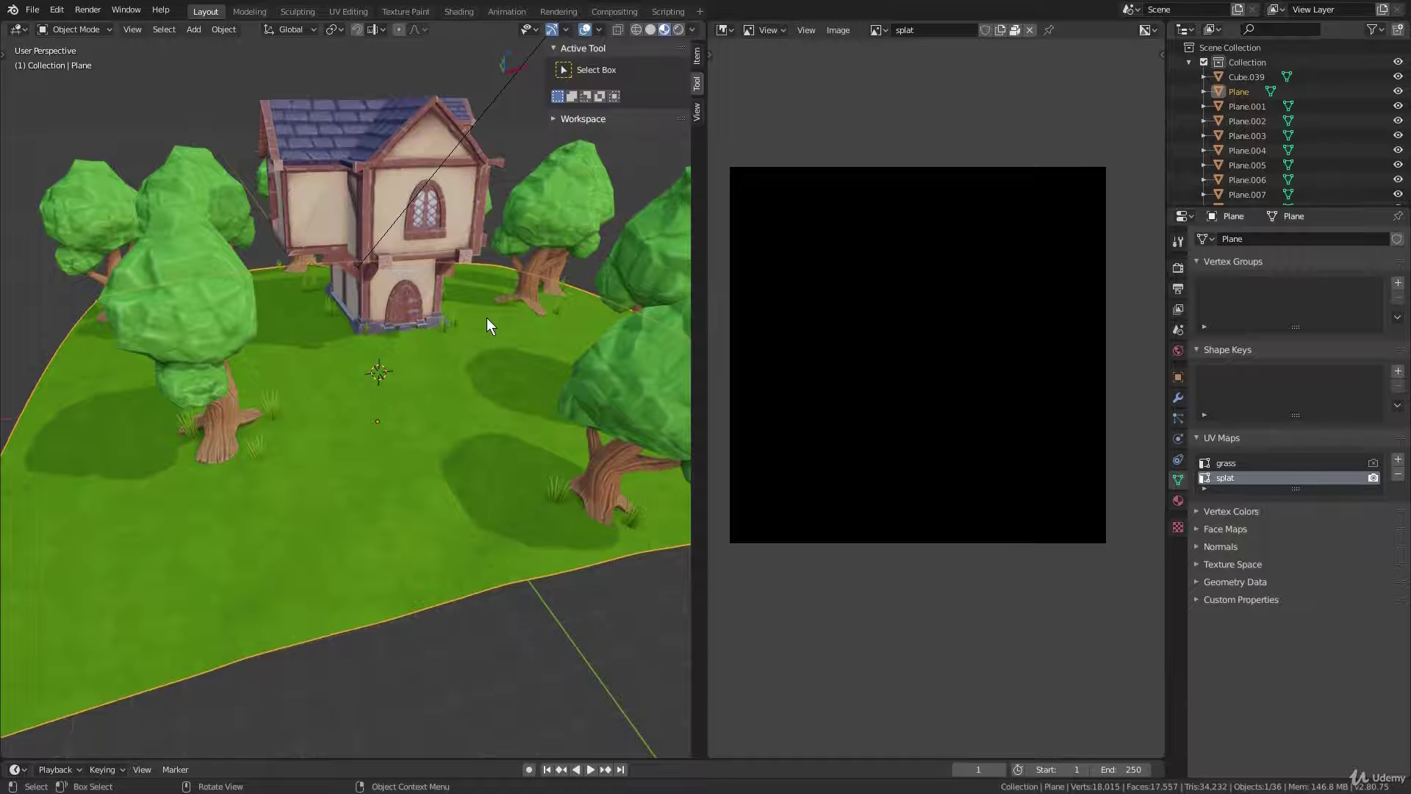
# Switch back to the Shader Editor, select the splat texture node, and merge the extra area back into the 3D viewport
pyautogui.click(724, 30)
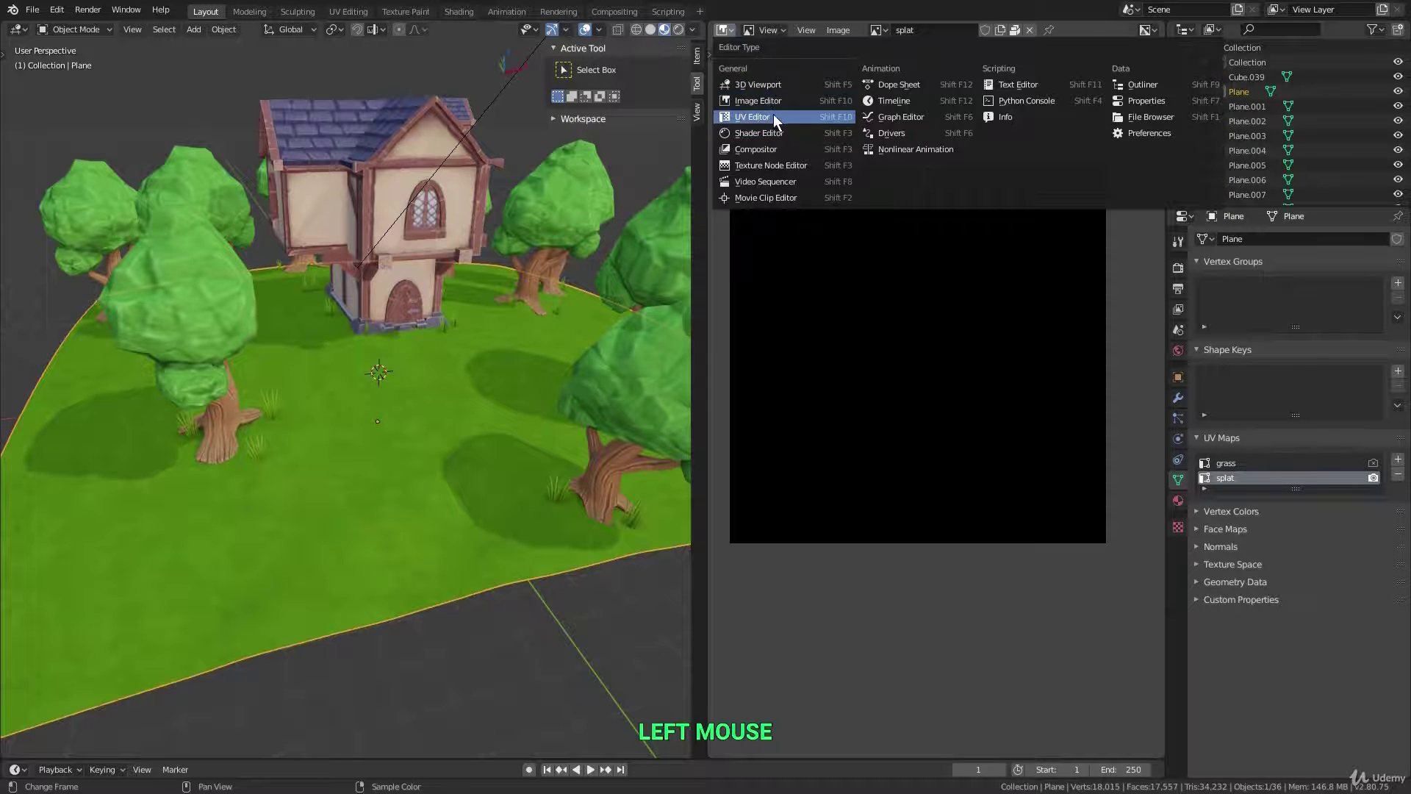
pyautogui.click(768, 133)
pyautogui.click(852, 172)
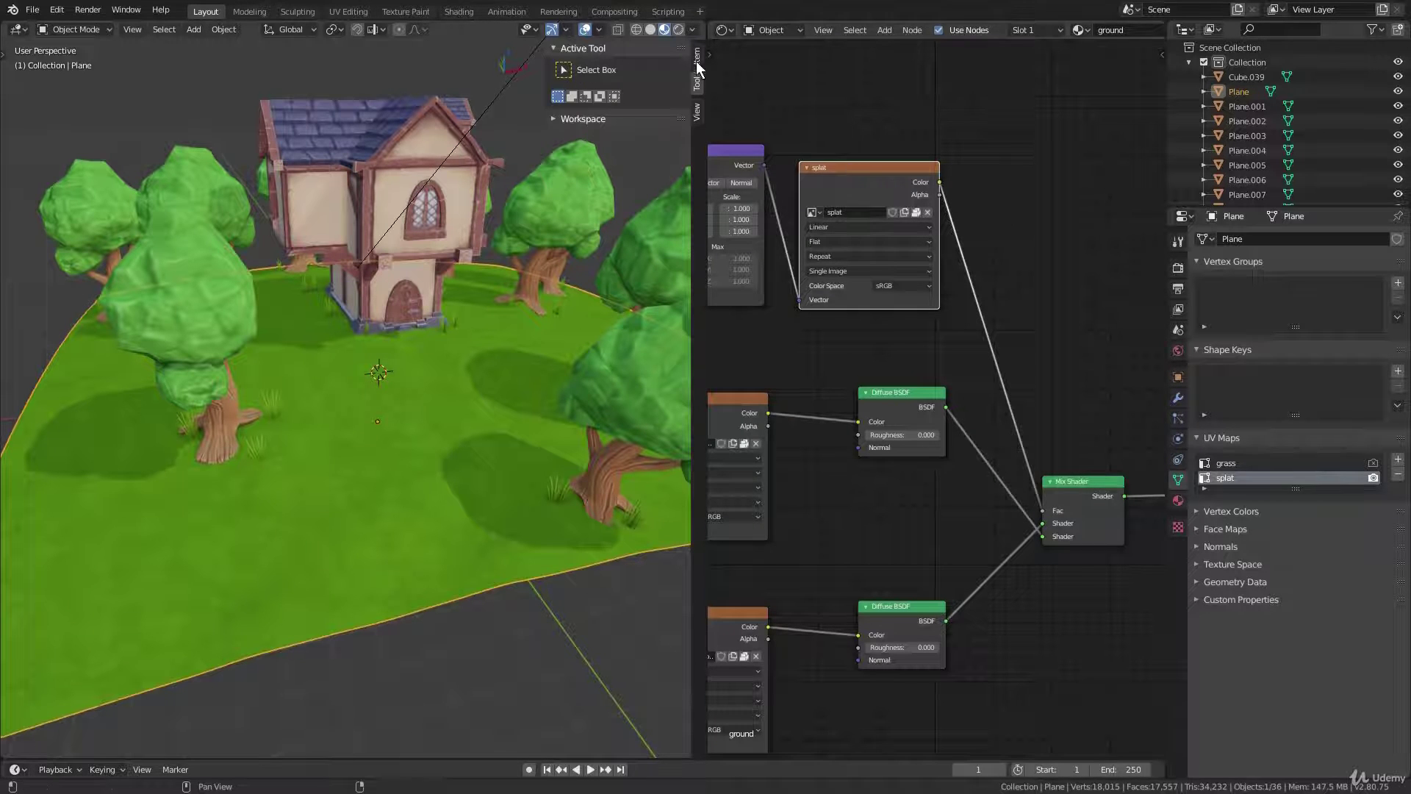
pyautogui.moveTo(702, 28); pyautogui.dragTo(806, 231)
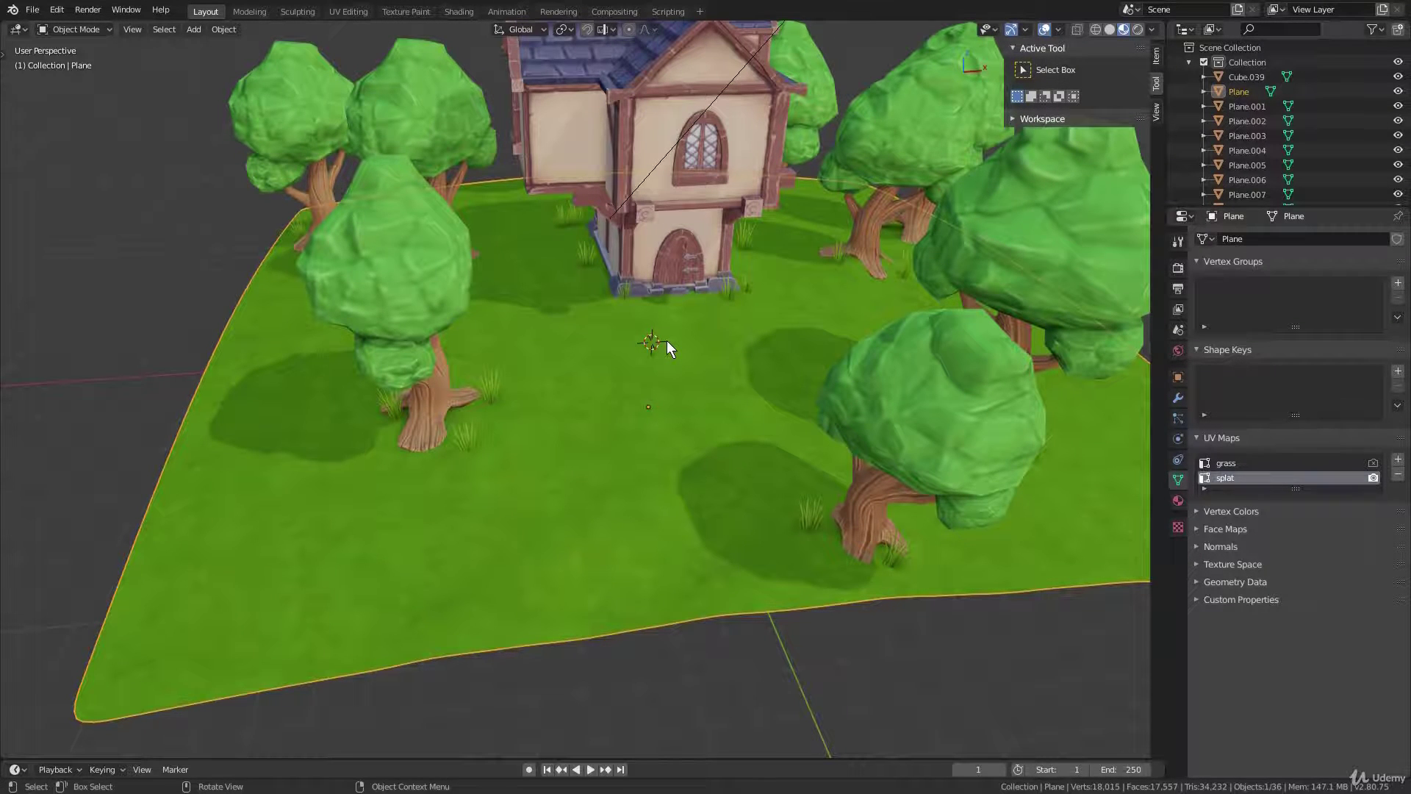
# Switch the ground plane to Texture Paint mode with the area in front of the house in view
pyautogui.scroll(3, 668, 341)
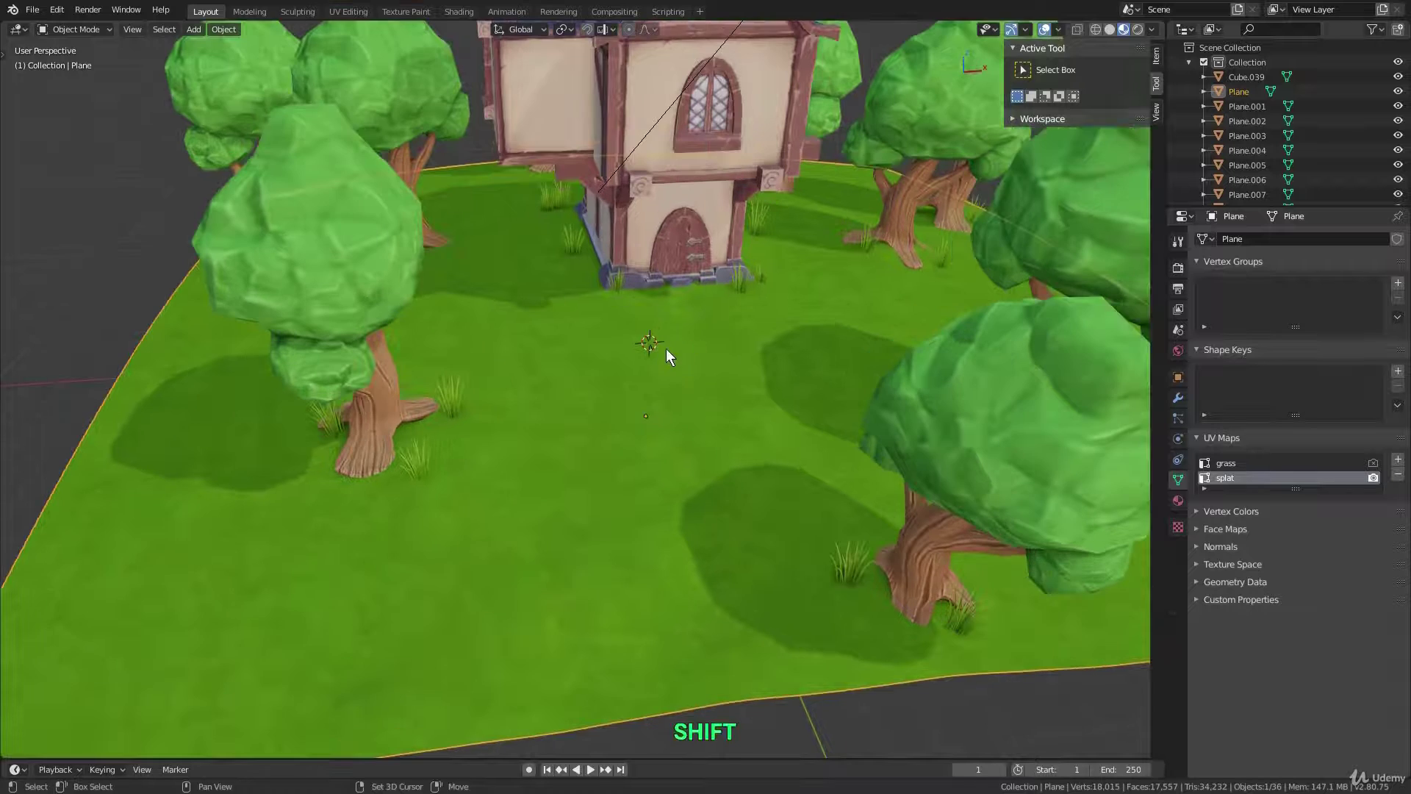
pyautogui.keyDown('shift'); pyautogui.moveTo(666, 348); pyautogui.dragTo(614, 363, button='middle'); pyautogui.keyUp('shift')
pyautogui.click(94, 29)
pyautogui.click(91, 129)
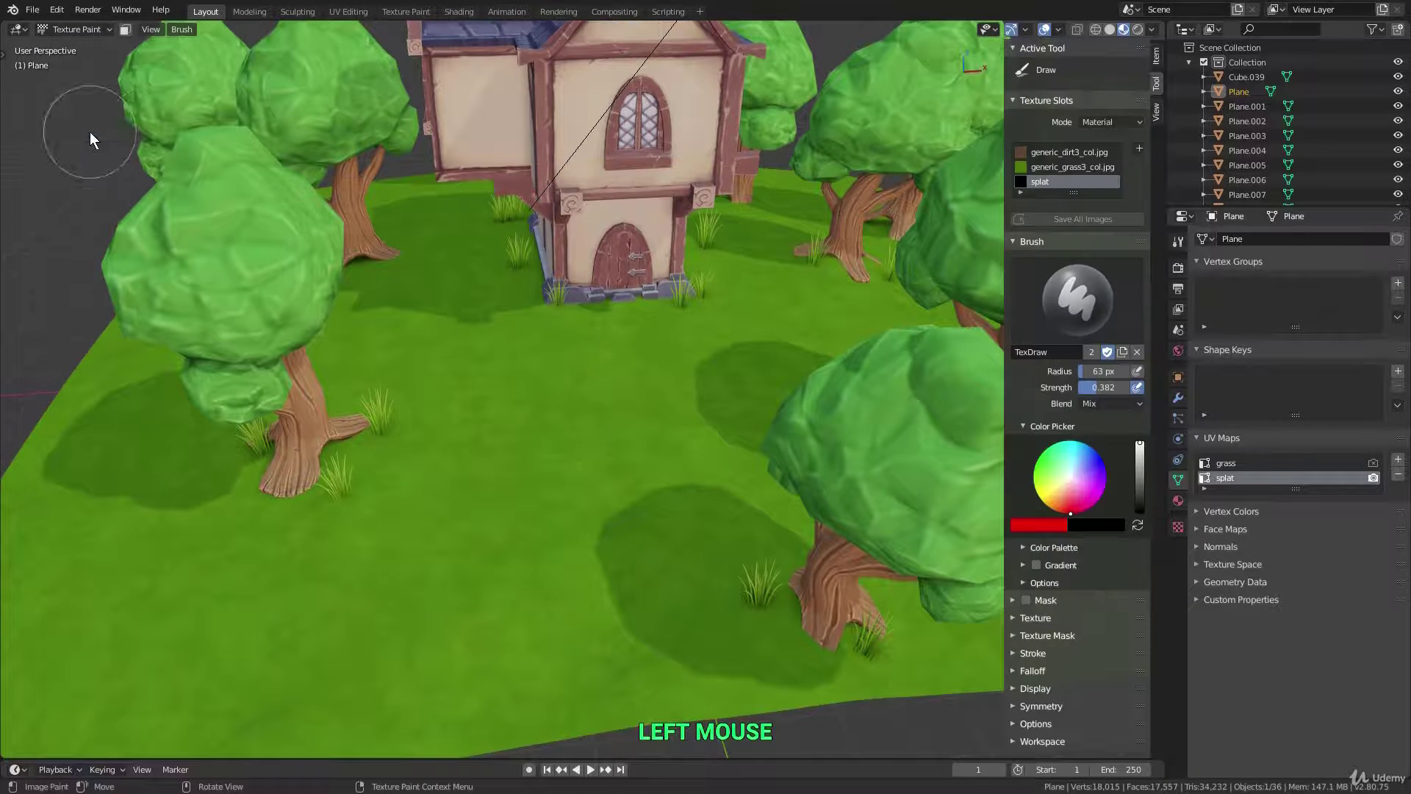
# Set the brush color to white and paint a curving dirt path from the front door to the ground's front edge
pyautogui.moveTo(1141, 489); pyautogui.dragTo(1140, 443)
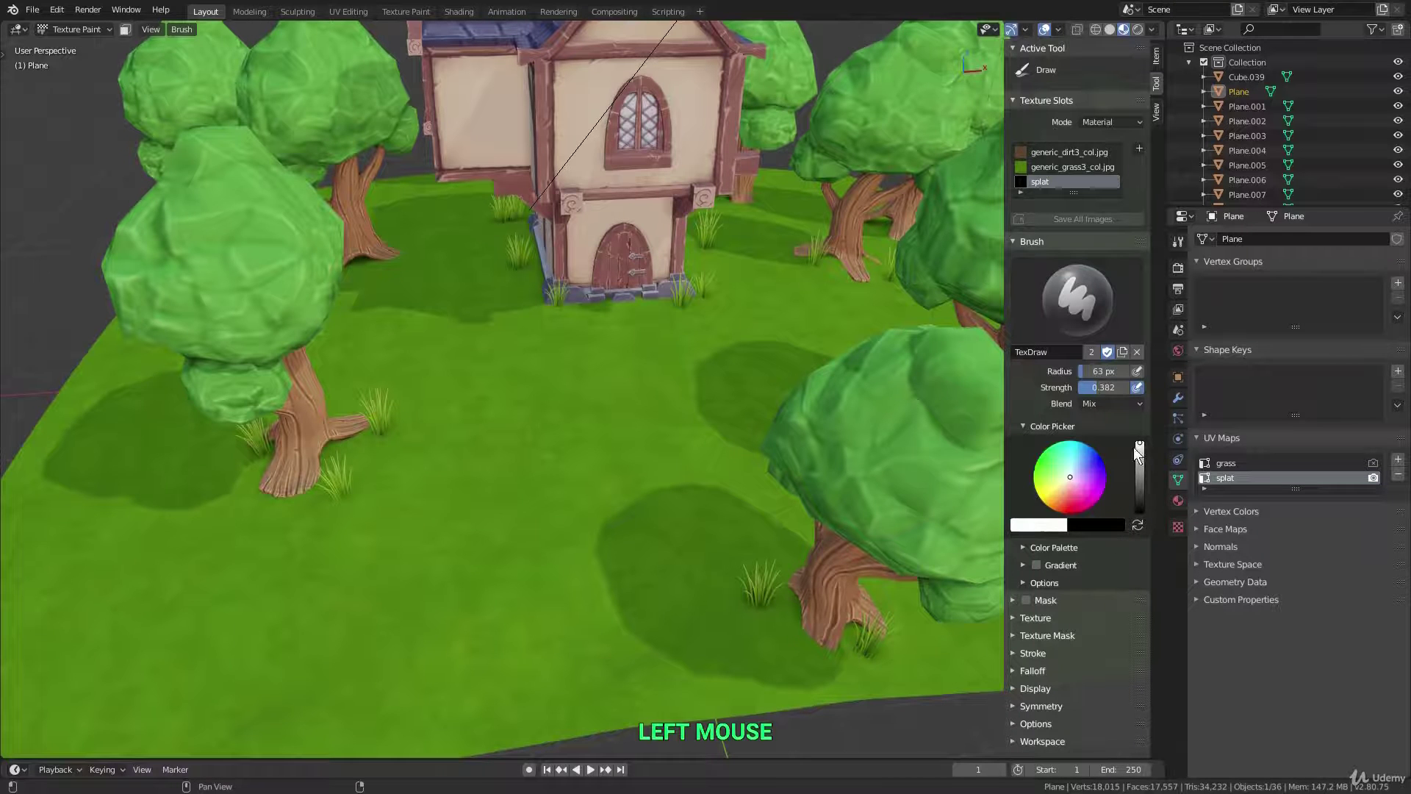
pyautogui.scroll(3, 628, 313)
pyautogui.moveTo(627, 315); pyautogui.dragTo(622, 327, button='middle')
pyautogui.moveTo(621, 326)
pyautogui.mouseDown()
pyautogui.moveTo(576, 306)
pyautogui.moveTo(683, 306)
pyautogui.moveTo(557, 306)
pyautogui.moveTo(628, 302)
pyautogui.moveTo(618, 397)
pyautogui.moveTo(594, 416)
pyautogui.moveTo(617, 481)
pyautogui.mouseUp()
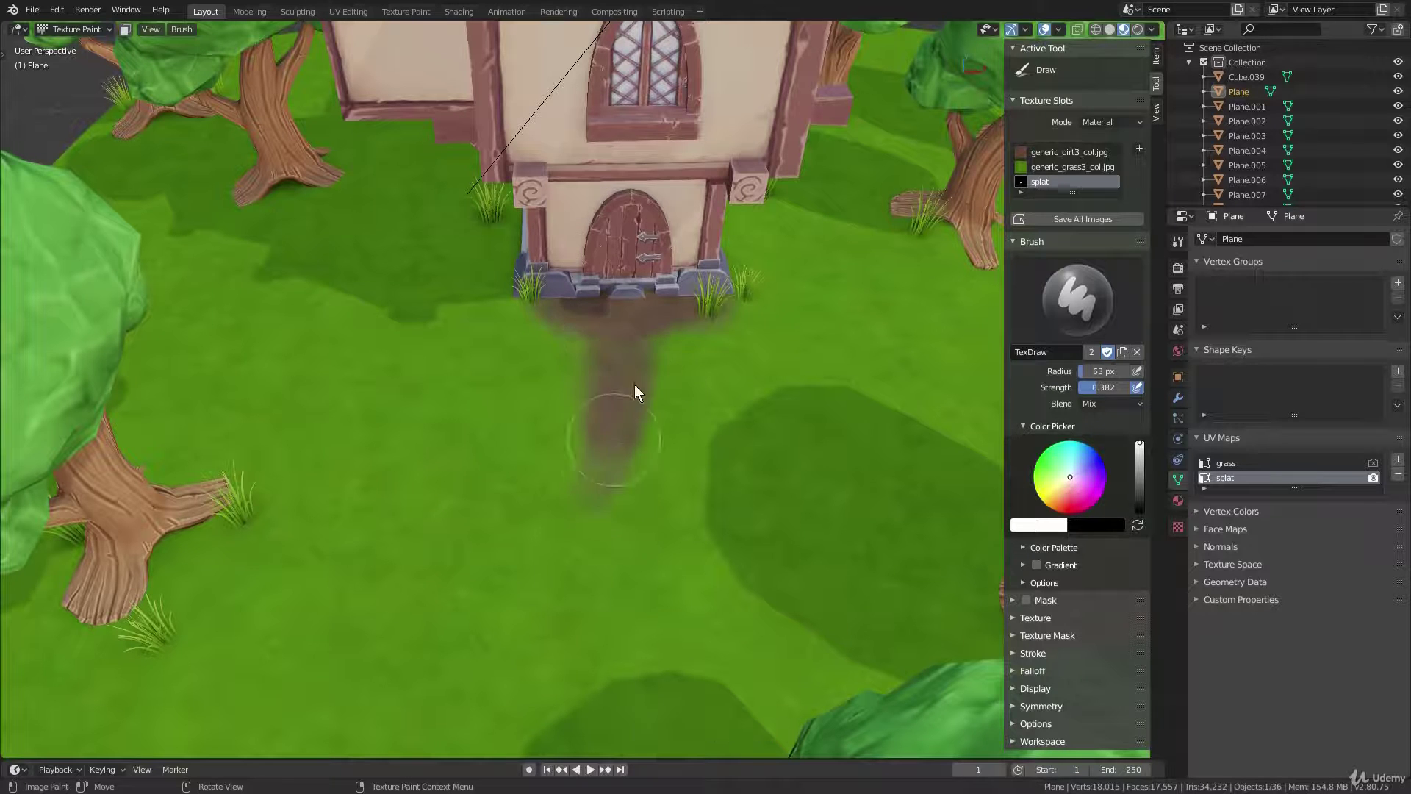
pyautogui.moveTo(635, 390)
pyautogui.mouseDown()
pyautogui.moveTo(594, 279)
pyautogui.moveTo(559, 541)
pyautogui.moveTo(526, 640)
pyautogui.moveTo(519, 583)
pyautogui.mouseUp()
pyautogui.moveTo(519, 582)
pyautogui.keyDown('shift'); pyautogui.mouseDown(button='middle')
pyautogui.moveTo(603, 381)
pyautogui.moveTo(548, 466)
pyautogui.mouseUp(button='middle'); pyautogui.keyUp('shift')
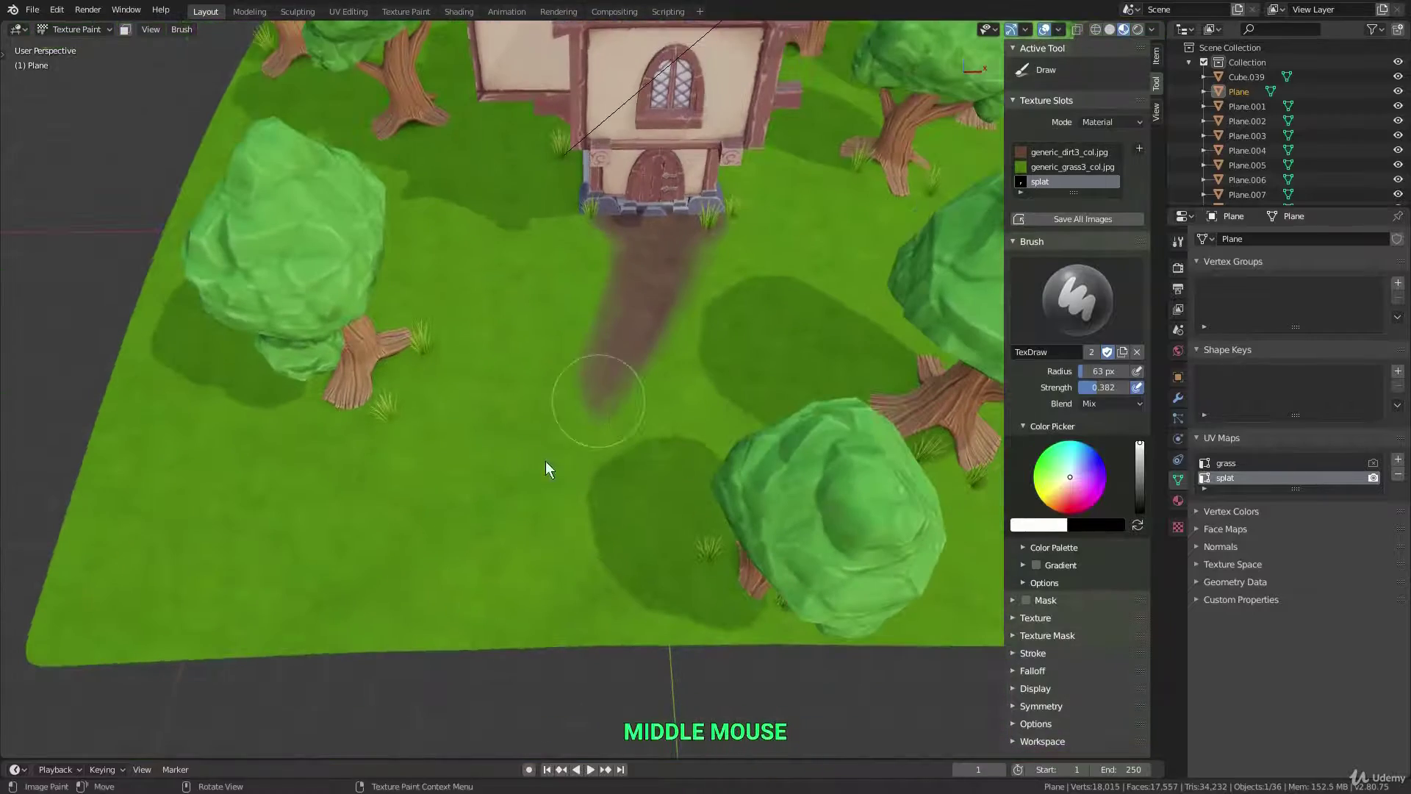
pyautogui.moveTo(548, 466)
pyautogui.mouseDown()
pyautogui.moveTo(319, 646)
pyautogui.moveTo(381, 614)
pyautogui.mouseUp()
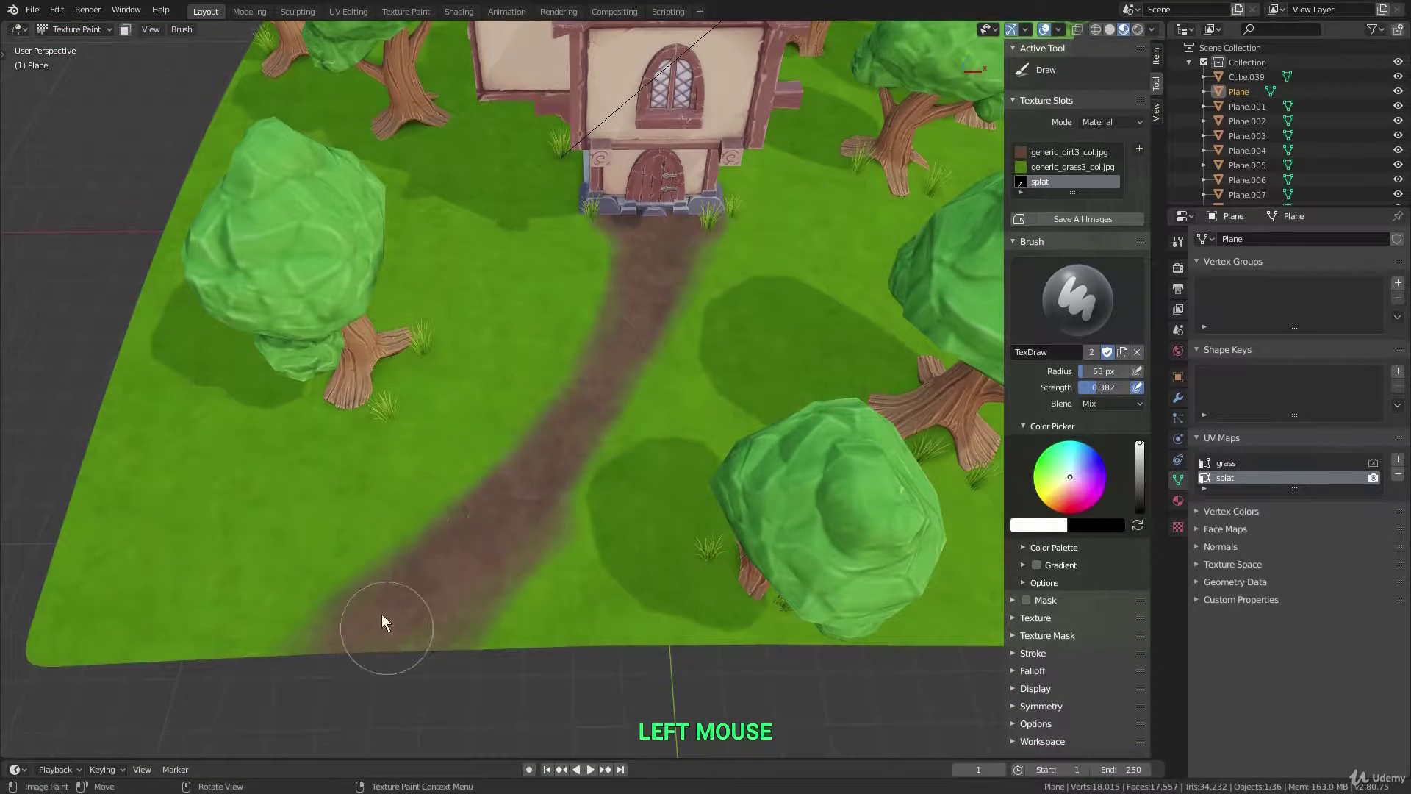
# Paint dirt patches on the ground around the bases of the tree trunks beside the house
pyautogui.moveTo(382, 614)
pyautogui.mouseDown(button='middle')
pyautogui.moveTo(668, 219)
pyautogui.moveTo(556, 284)
pyautogui.moveTo(541, 337)
pyautogui.mouseUp(button='middle')
pyautogui.scroll(3, 540, 345)
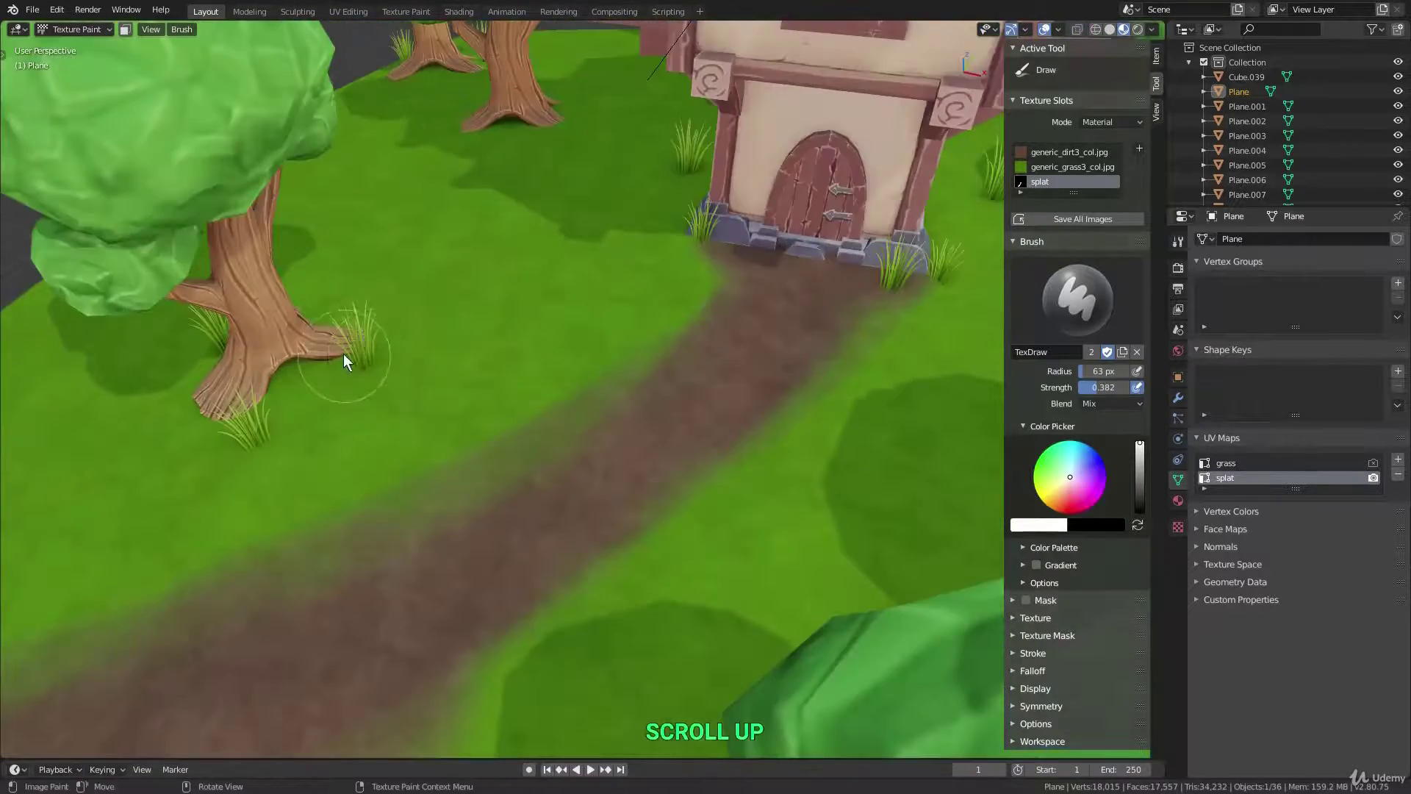
pyautogui.moveTo(323, 368)
pyautogui.mouseDown()
pyautogui.moveTo(269, 371)
pyautogui.moveTo(298, 350)
pyautogui.mouseUp()
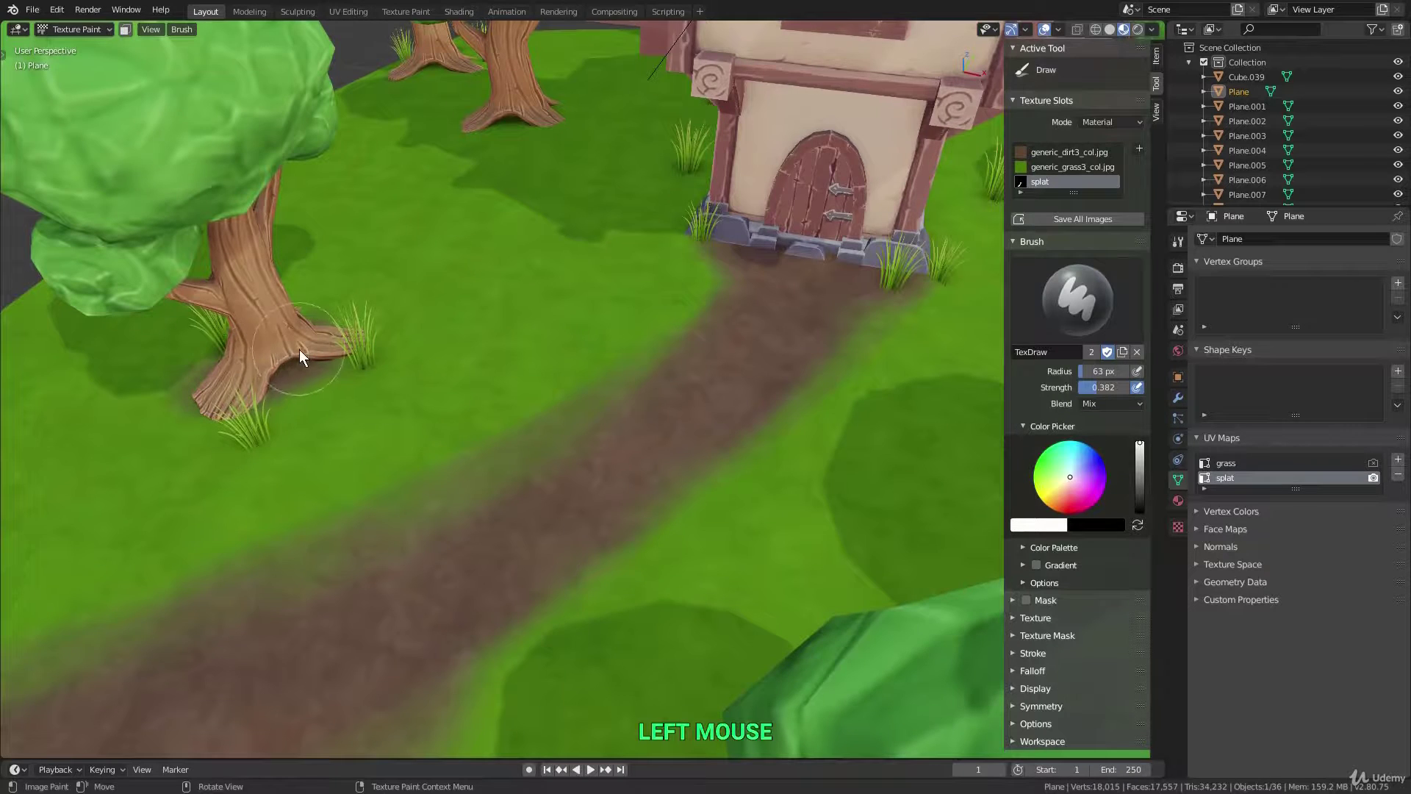
pyautogui.moveTo(298, 350)
pyautogui.mouseDown(button='middle')
pyautogui.moveTo(558, 377)
pyautogui.moveTo(441, 401)
pyautogui.mouseUp(button='middle')
pyautogui.keyDown('shift'); pyautogui.moveTo(441, 400); pyautogui.dragTo(316, 422, button='middle'); pyautogui.keyUp('shift')
pyautogui.moveTo(208, 438); pyautogui.dragTo(367, 441)
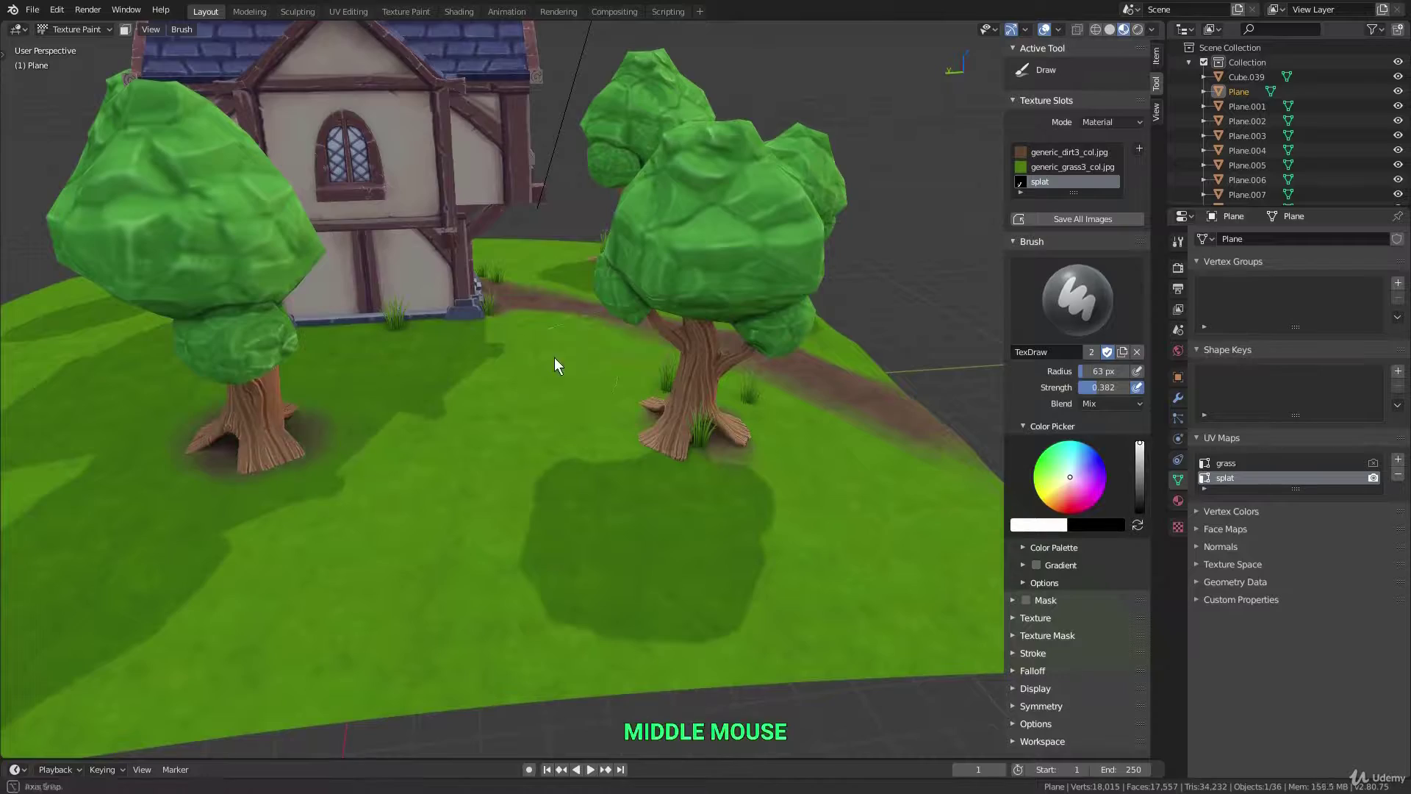
pyautogui.moveTo(554, 357)
pyautogui.mouseDown(button='middle')
pyautogui.moveTo(694, 375)
pyautogui.moveTo(614, 401)
pyautogui.mouseUp(button='middle')
pyautogui.moveTo(577, 371)
pyautogui.mouseDown()
pyautogui.moveTo(566, 364)
pyautogui.moveTo(627, 307)
pyautogui.moveTo(710, 329)
pyautogui.moveTo(693, 360)
pyautogui.mouseUp()
pyautogui.moveTo(694, 359)
pyautogui.mouseDown(button='middle')
pyautogui.moveTo(660, 391)
pyautogui.moveTo(638, 378)
pyautogui.moveTo(579, 456)
pyautogui.moveTo(628, 346)
pyautogui.moveTo(635, 373)
pyautogui.mouseUp(button='middle')
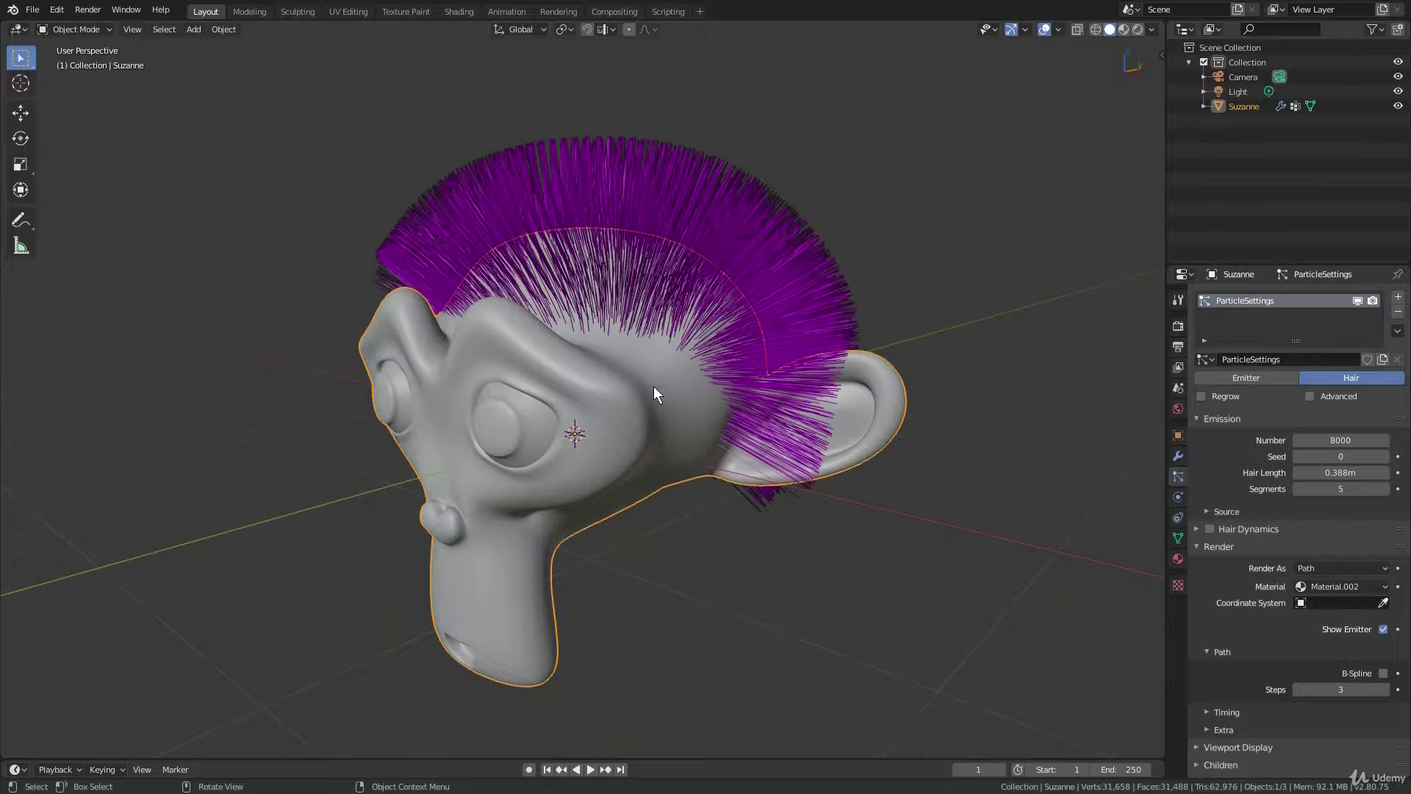
# Switch the haired Suzanne head to Particle Edit mode
pyautogui.moveTo(654, 389); pyautogui.dragTo(538, 196, button='middle')
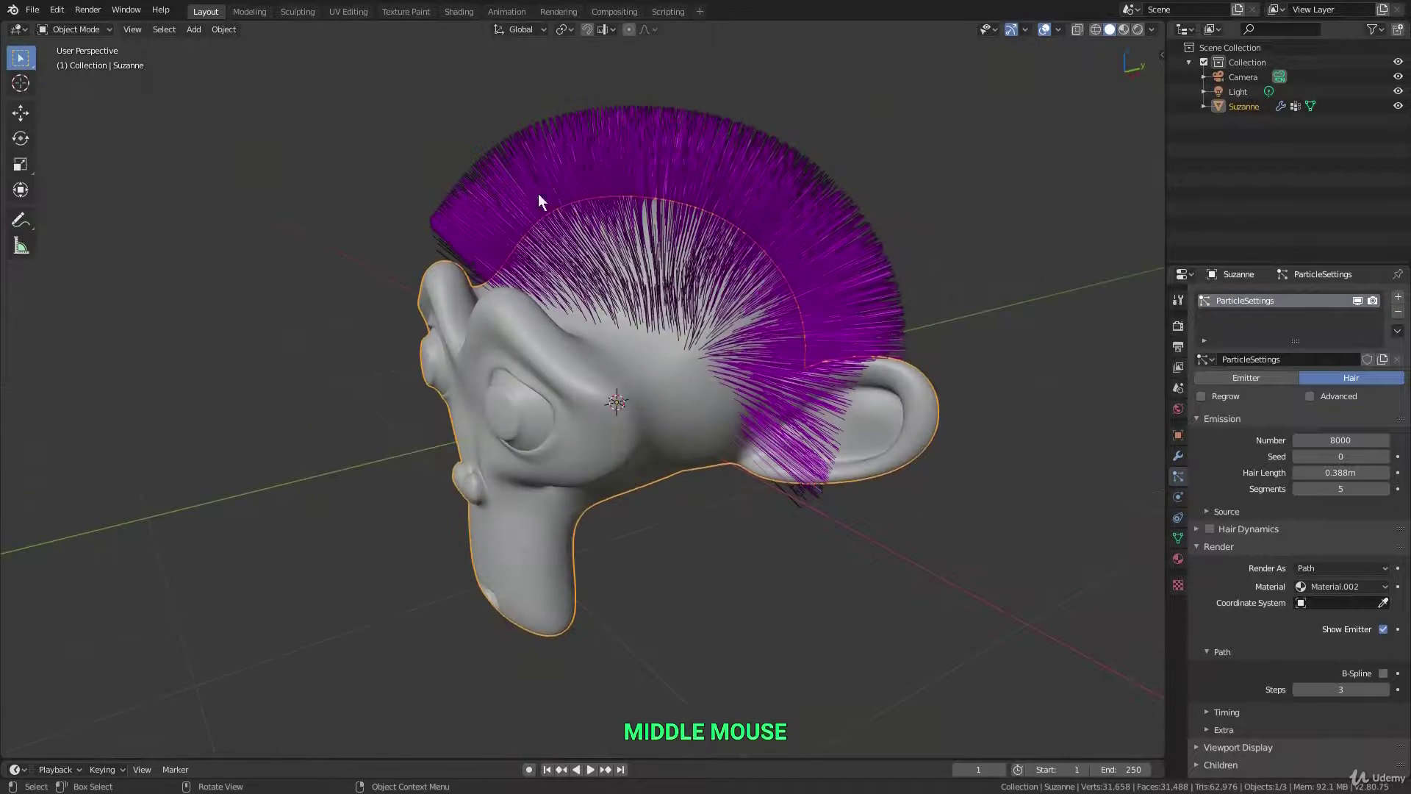
pyautogui.keyDown('shift'); pyautogui.moveTo(717, 221); pyautogui.dragTo(366, 284, button='middle'); pyautogui.keyUp('shift')
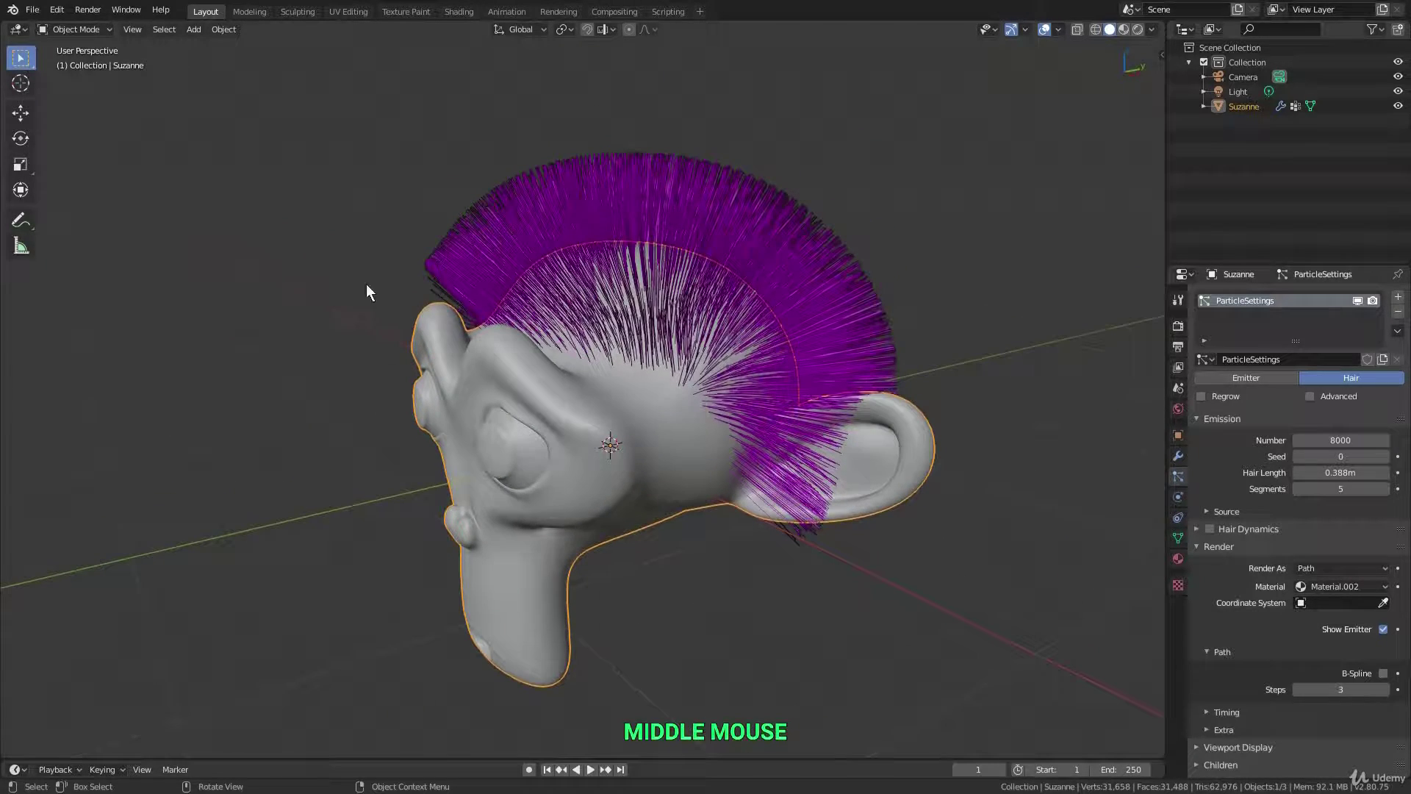
pyautogui.click(96, 35)
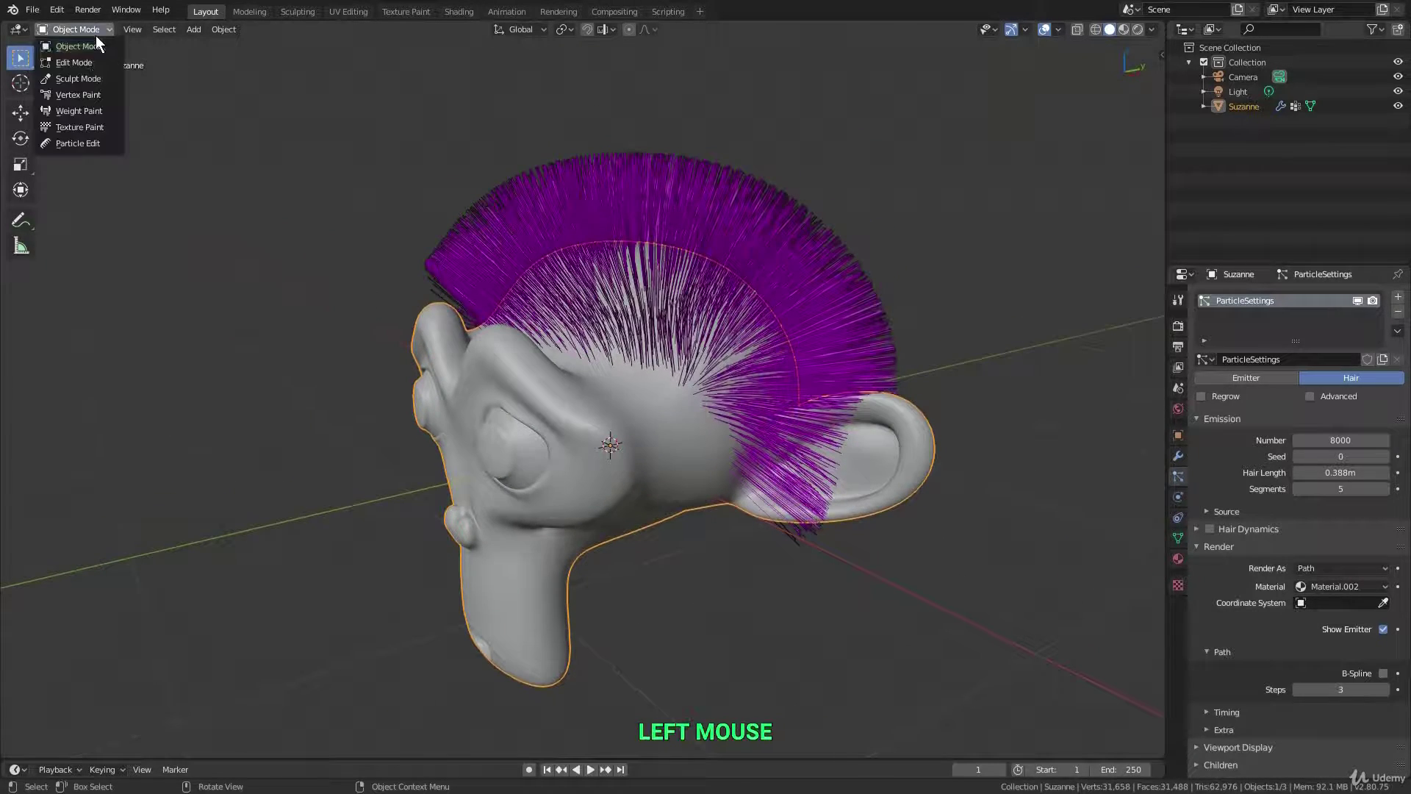
pyautogui.click(92, 144)
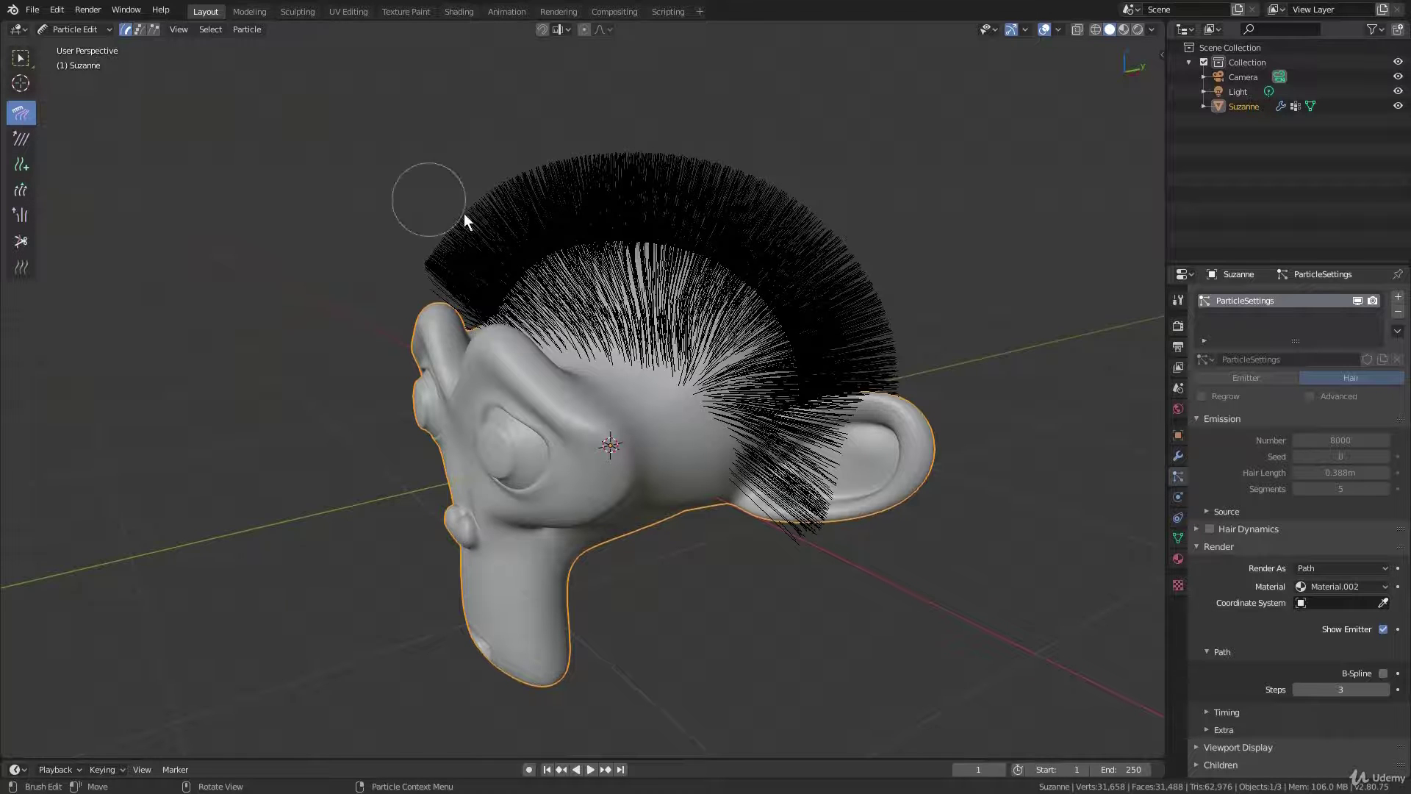
# Enlarge the Comb brush and comb Suzanne's mohawk backward and down around the ear
pyautogui.press('f')
pyautogui.click(584, 234)
pyautogui.moveTo(512, 247)
pyautogui.mouseDown()
pyautogui.moveTo(511, 188)
pyautogui.moveTo(691, 156)
pyautogui.moveTo(426, 271)
pyautogui.moveTo(698, 188)
pyautogui.moveTo(870, 272)
pyautogui.moveTo(783, 322)
pyautogui.moveTo(728, 293)
pyautogui.moveTo(781, 404)
pyautogui.moveTo(765, 427)
pyautogui.moveTo(794, 583)
pyautogui.mouseUp()
pyautogui.moveTo(787, 456)
pyautogui.mouseDown(button='middle')
pyautogui.moveTo(778, 399)
pyautogui.moveTo(851, 403)
pyautogui.moveTo(849, 419)
pyautogui.mouseUp(button='middle')
pyautogui.moveTo(849, 419)
pyautogui.mouseDown()
pyautogui.moveTo(846, 513)
pyautogui.moveTo(916, 450)
pyautogui.moveTo(888, 227)
pyautogui.moveTo(999, 393)
pyautogui.moveTo(985, 537)
pyautogui.mouseUp()
pyautogui.moveTo(984, 538)
pyautogui.mouseDown(button='middle')
pyautogui.moveTo(818, 351)
pyautogui.moveTo(729, 334)
pyautogui.mouseUp(button='middle')
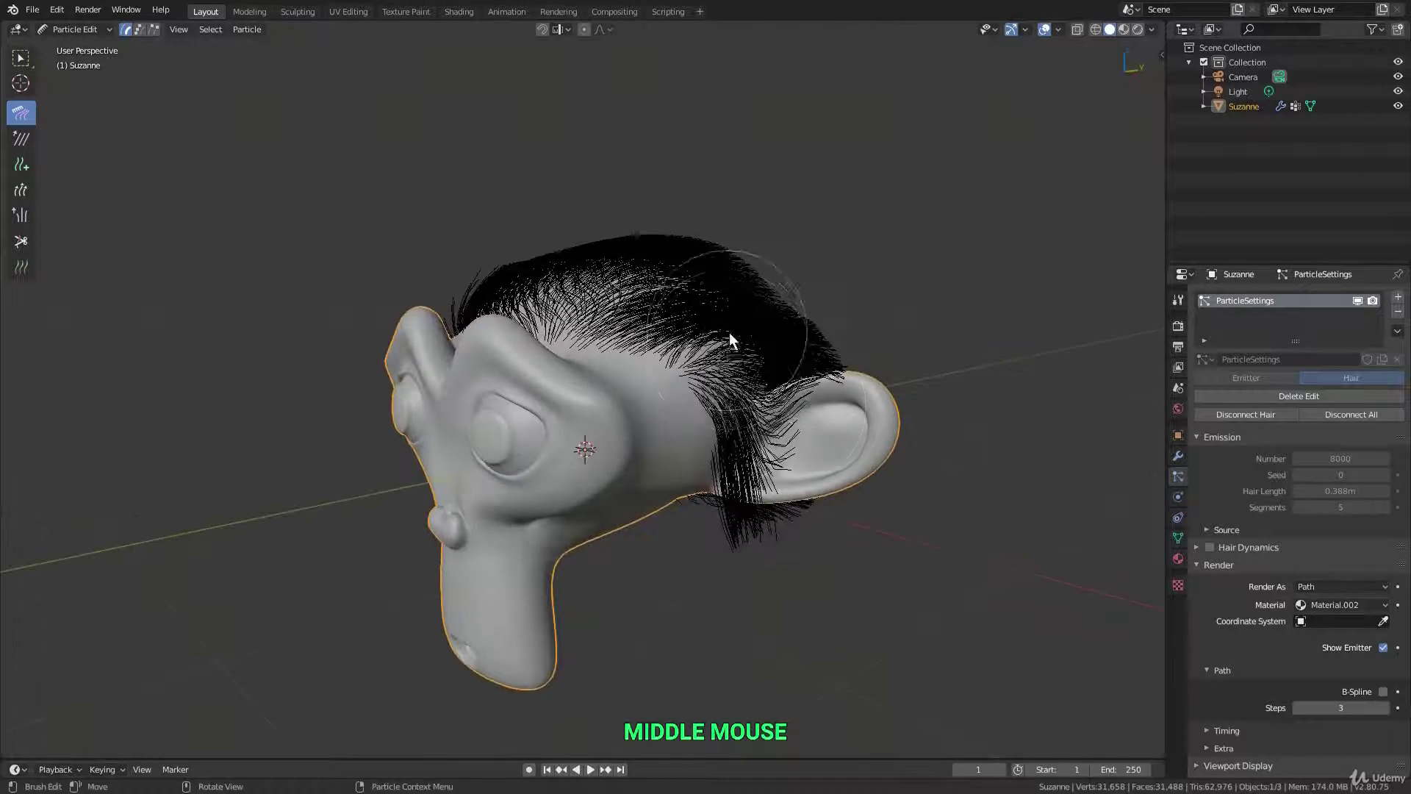
pyautogui.moveTo(729, 334); pyautogui.dragTo(779, 463)
pyautogui.moveTo(779, 463)
pyautogui.mouseDown(button='middle')
pyautogui.moveTo(751, 404)
pyautogui.moveTo(638, 395)
pyautogui.moveTo(599, 341)
pyautogui.moveTo(603, 323)
pyautogui.mouseUp(button='middle')
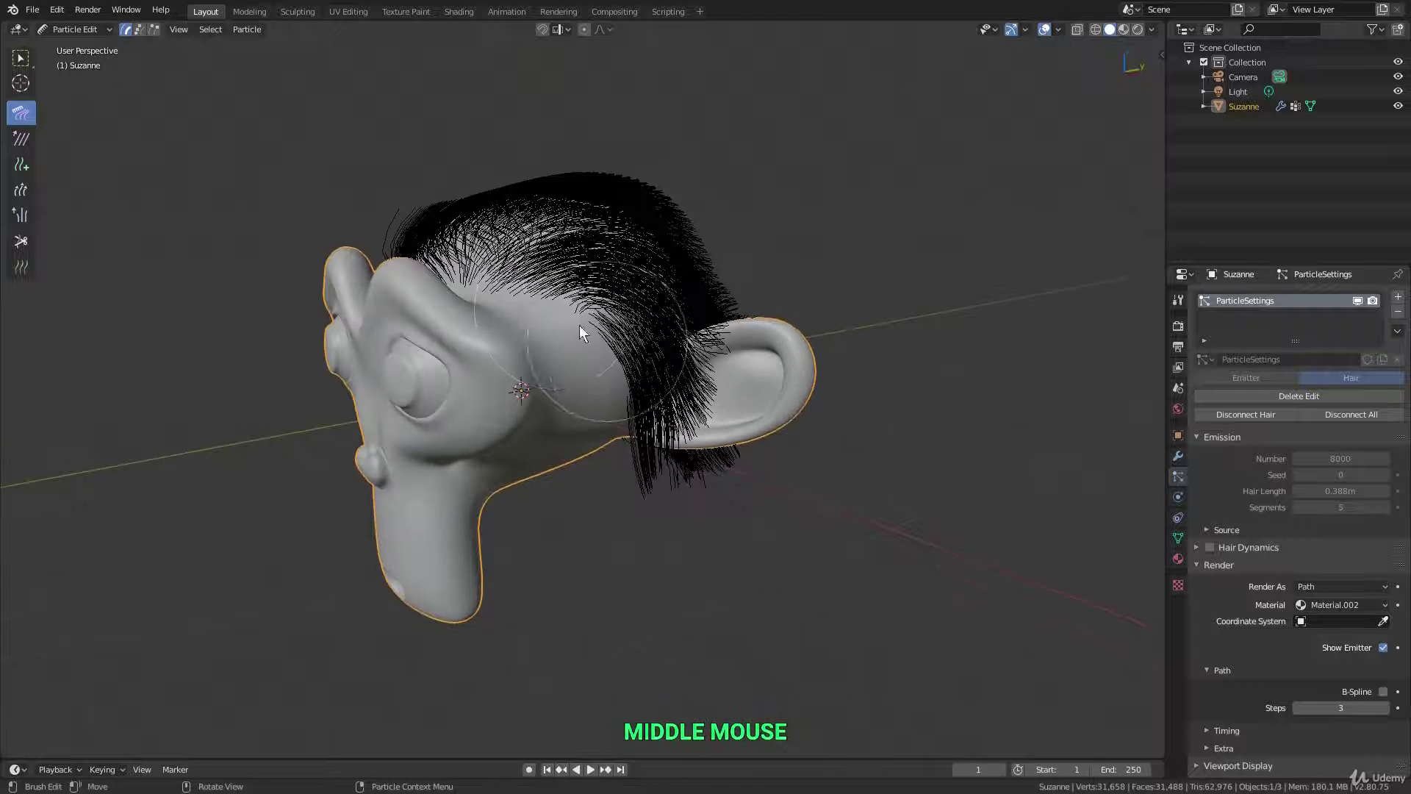
# Use the Length brush to lengthen and then shorten the hair strands hanging in front of Suzanne's ear
pyautogui.click(20, 190)
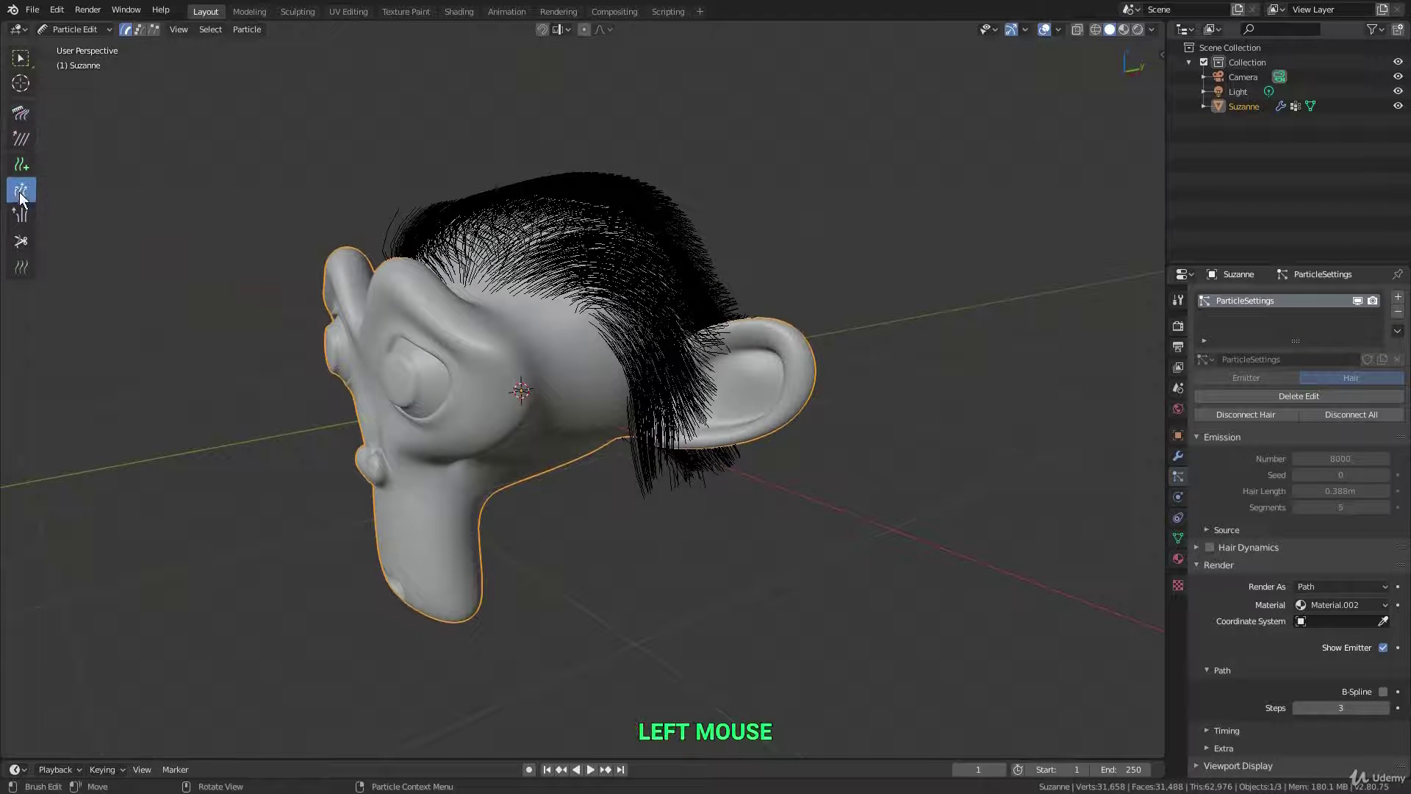
pyautogui.moveTo(654, 463)
pyautogui.mouseDown()
pyautogui.moveTo(652, 550)
pyautogui.moveTo(652, 479)
pyautogui.mouseUp()
pyautogui.moveTo(652, 480); pyautogui.dragTo(660, 463, button='middle')
pyautogui.moveTo(659, 585)
pyautogui.keyDown('shift'); pyautogui.mouseDown()
pyautogui.moveTo(655, 484)
pyautogui.moveTo(676, 401)
pyautogui.moveTo(655, 449)
pyautogui.moveTo(696, 383)
pyautogui.moveTo(671, 372)
pyautogui.moveTo(607, 464)
pyautogui.mouseUp(); pyautogui.keyUp('shift')
pyautogui.scroll(2, 695, 384)
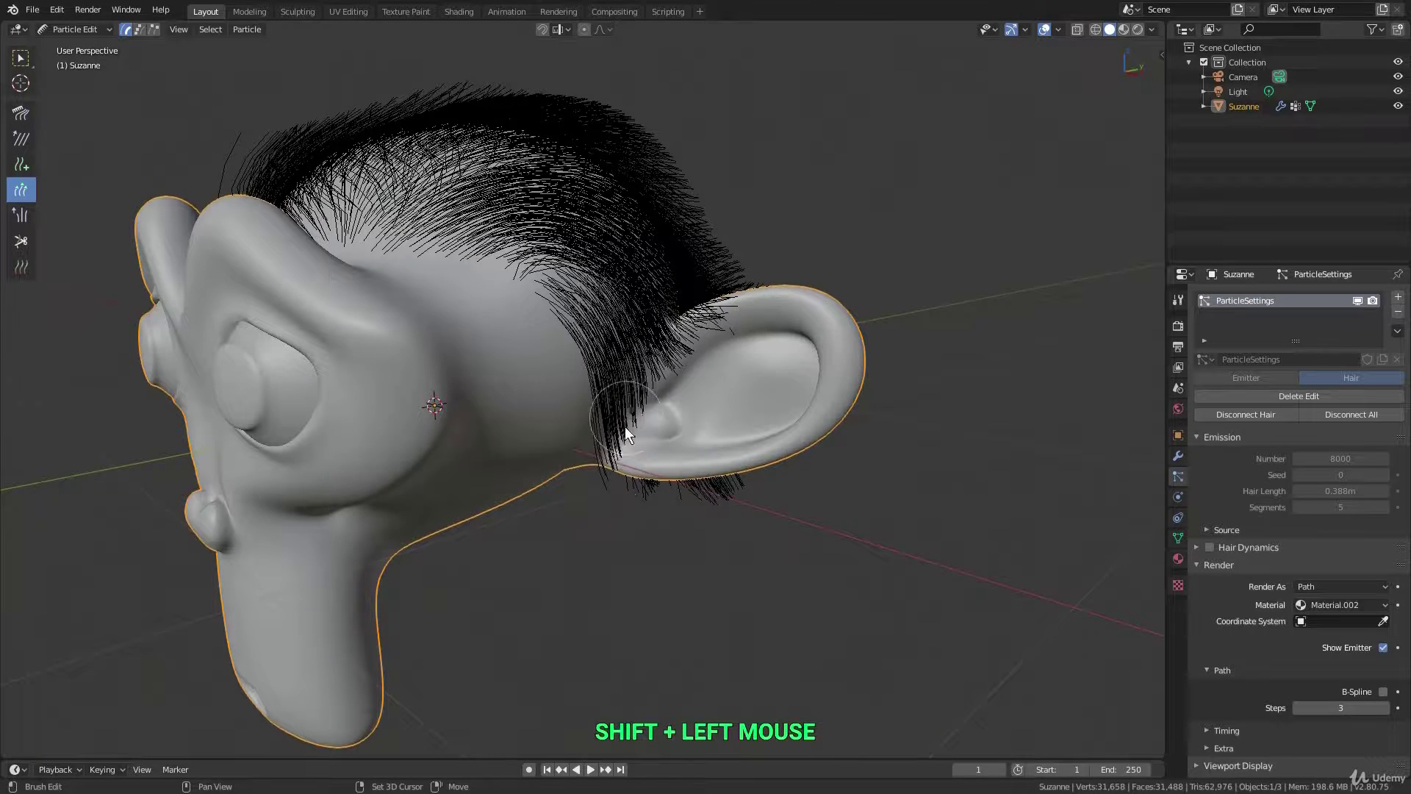
pyautogui.scroll(-2, 625, 426)
pyautogui.moveTo(573, 337); pyautogui.dragTo(681, 315, button='middle')
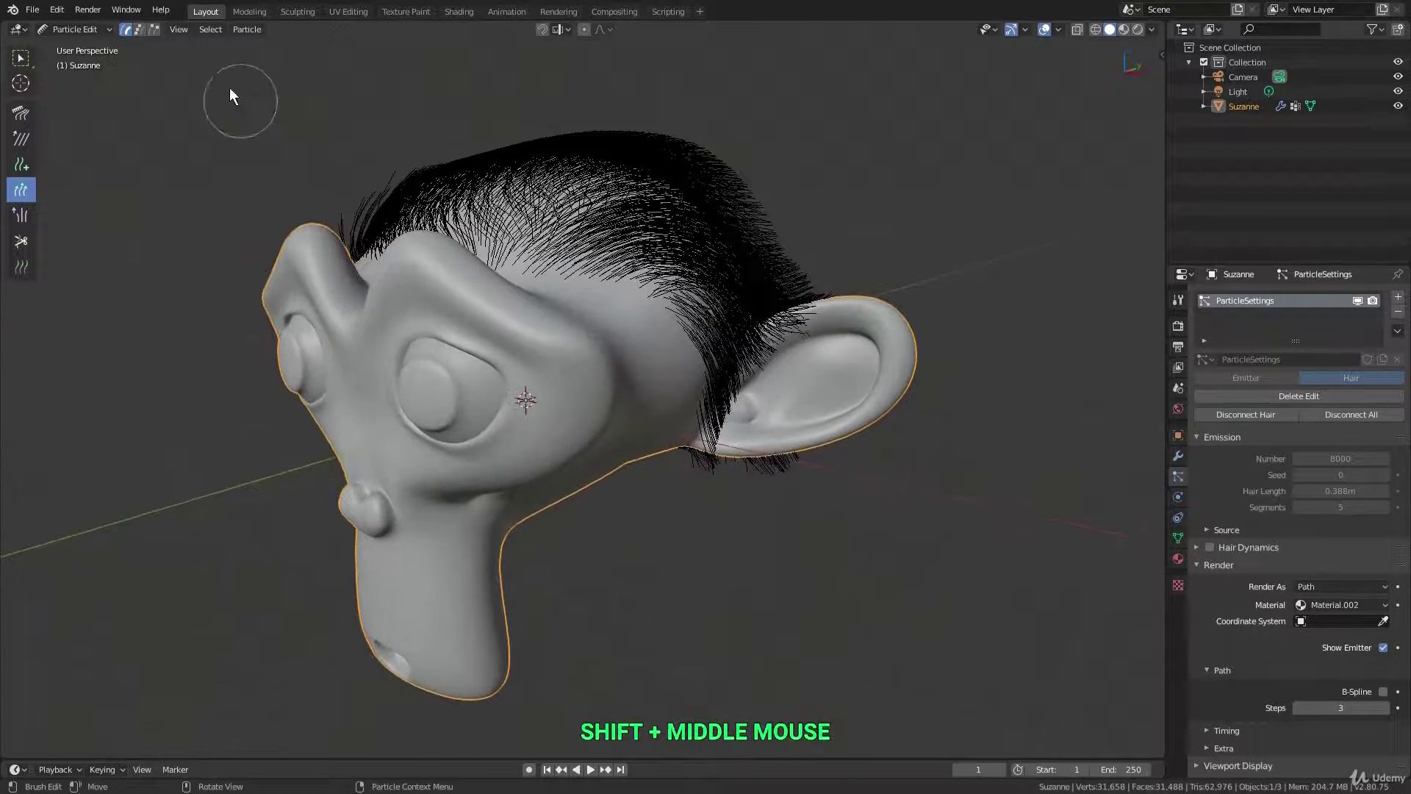
# Return to Object Mode and delete every object in the scene
pyautogui.click(81, 28)
pyautogui.click(72, 41)
pyautogui.moveTo(603, 254)
pyautogui.mouseDown(button='middle')
pyautogui.moveTo(473, 272)
pyautogui.moveTo(624, 279)
pyautogui.moveTo(593, 272)
pyautogui.mouseUp(button='middle')
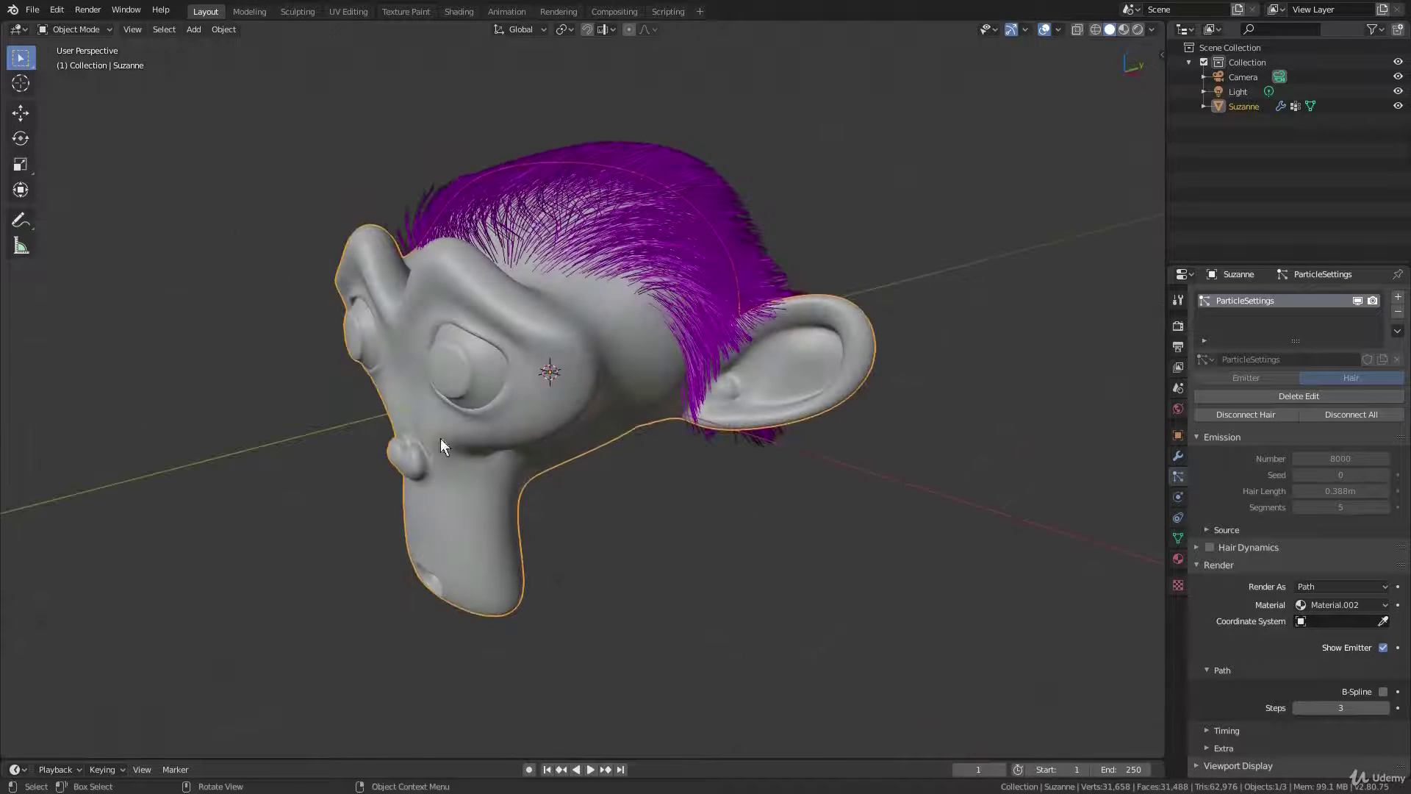
pyautogui.press('a')
pyautogui.press('Delete')
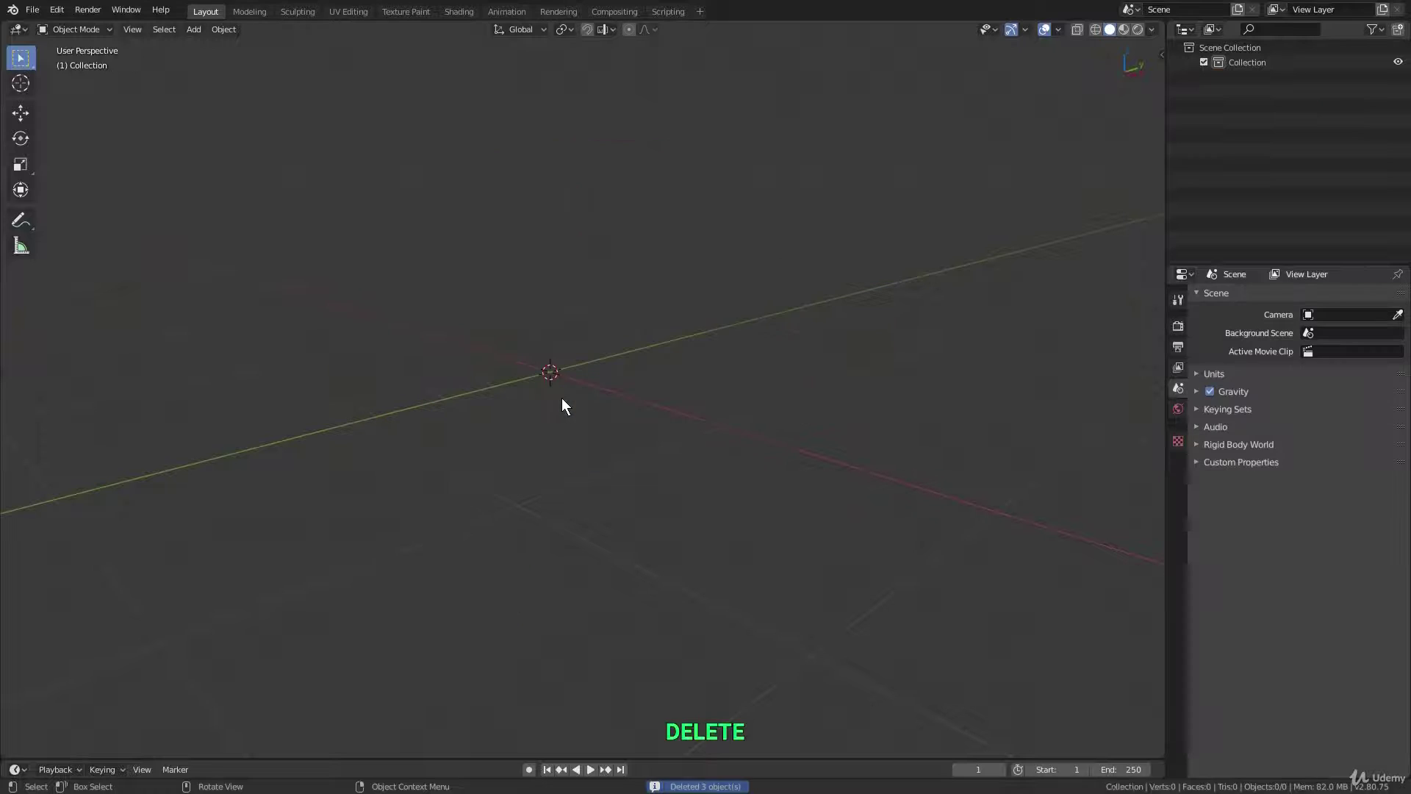
# Add a Grease Pencil Stroke object in front orthographic view
pyautogui.press('KP_1')
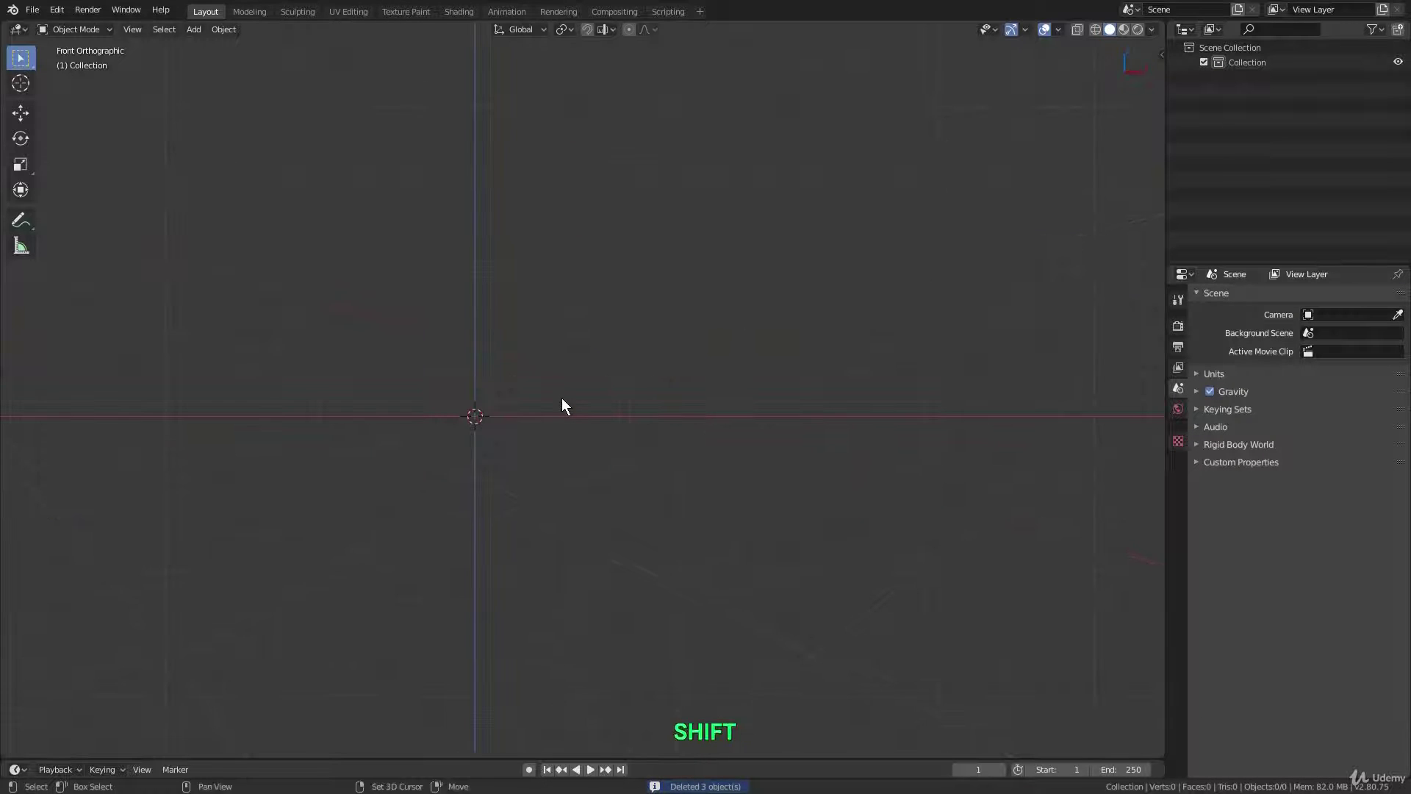
pyautogui.keyDown('shift'); pyautogui.moveTo(562, 398); pyautogui.dragTo(695, 325, button='middle'); pyautogui.keyUp('shift')
pyautogui.hotkey('shift', 'a')
pyautogui.moveTo(682, 319)
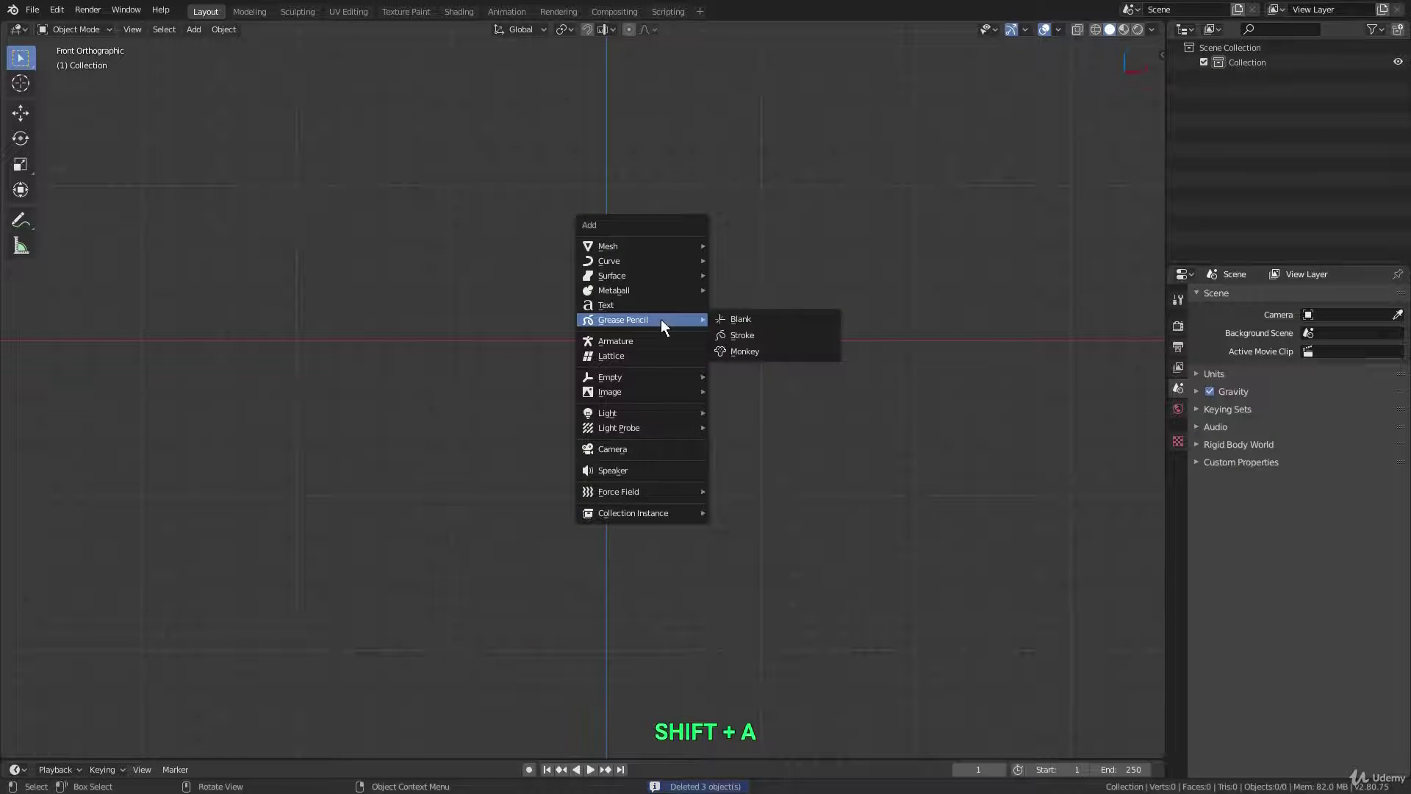
pyautogui.click(779, 337)
pyautogui.scroll(1, 705, 320)
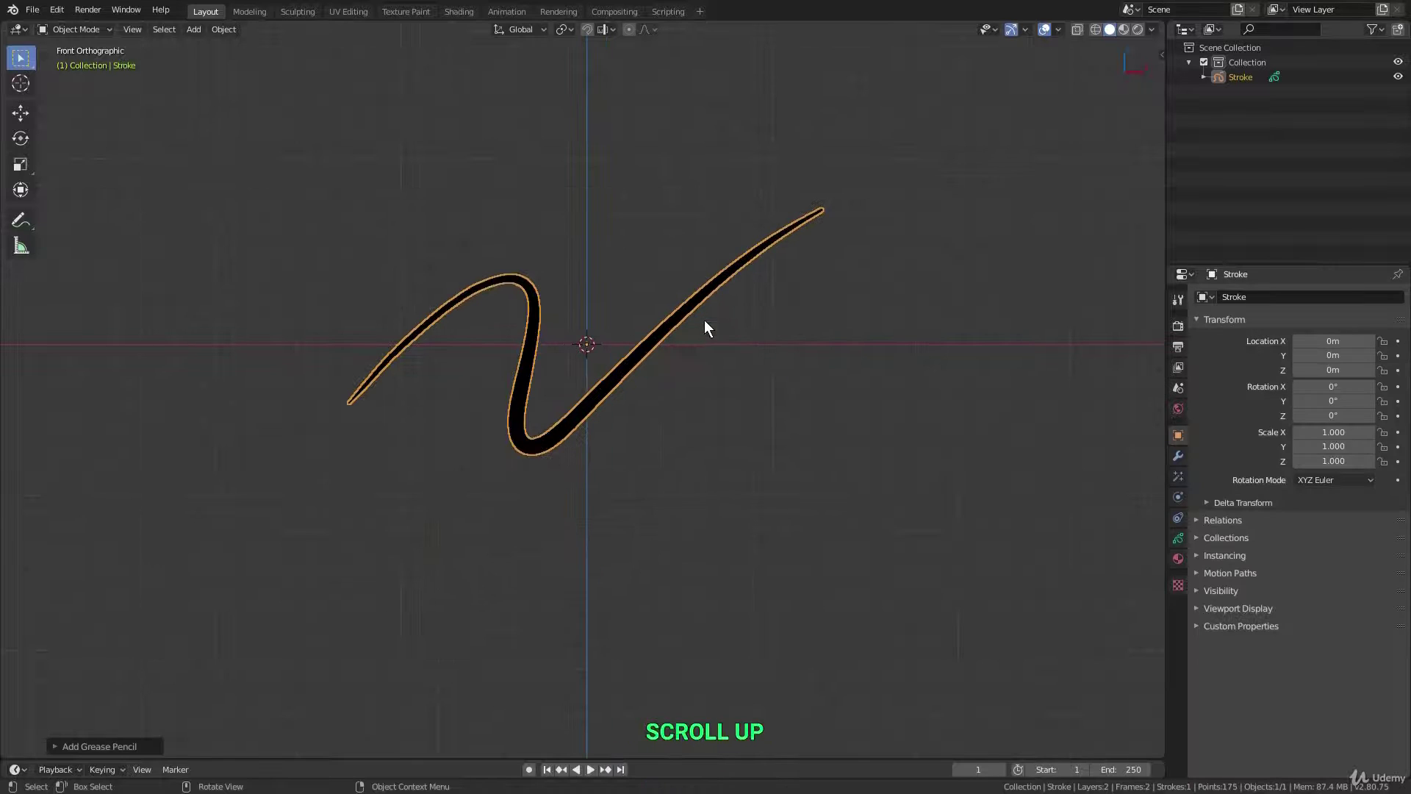
pyautogui.keyDown('shift'); pyautogui.moveTo(704, 321); pyautogui.dragTo(676, 334, button='middle'); pyautogui.keyUp('shift')
# Try moving, scaling and freely rotating the Grease Pencil stroke as a whole object
pyautogui.click(98, 32)
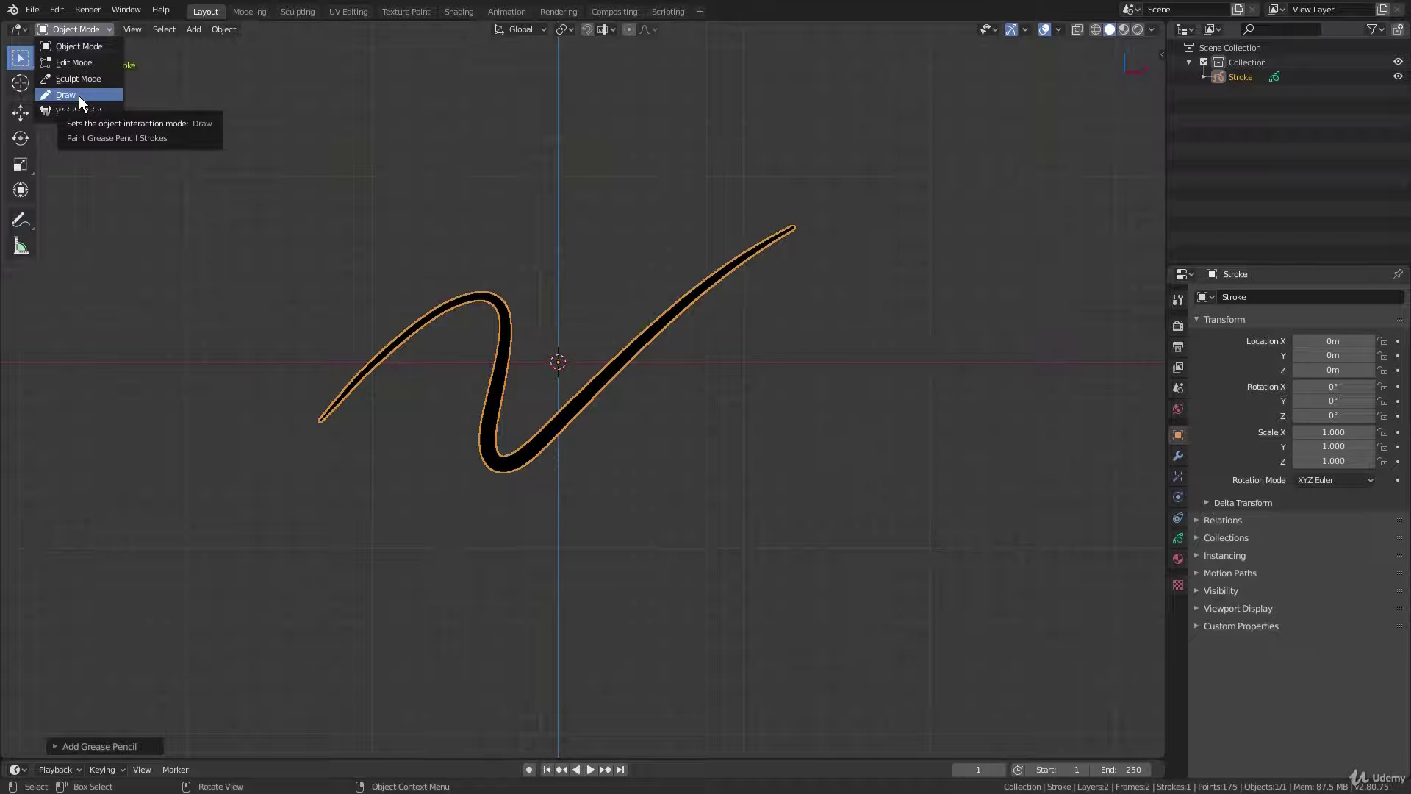
pyautogui.press('Escape')
pyautogui.press('g')
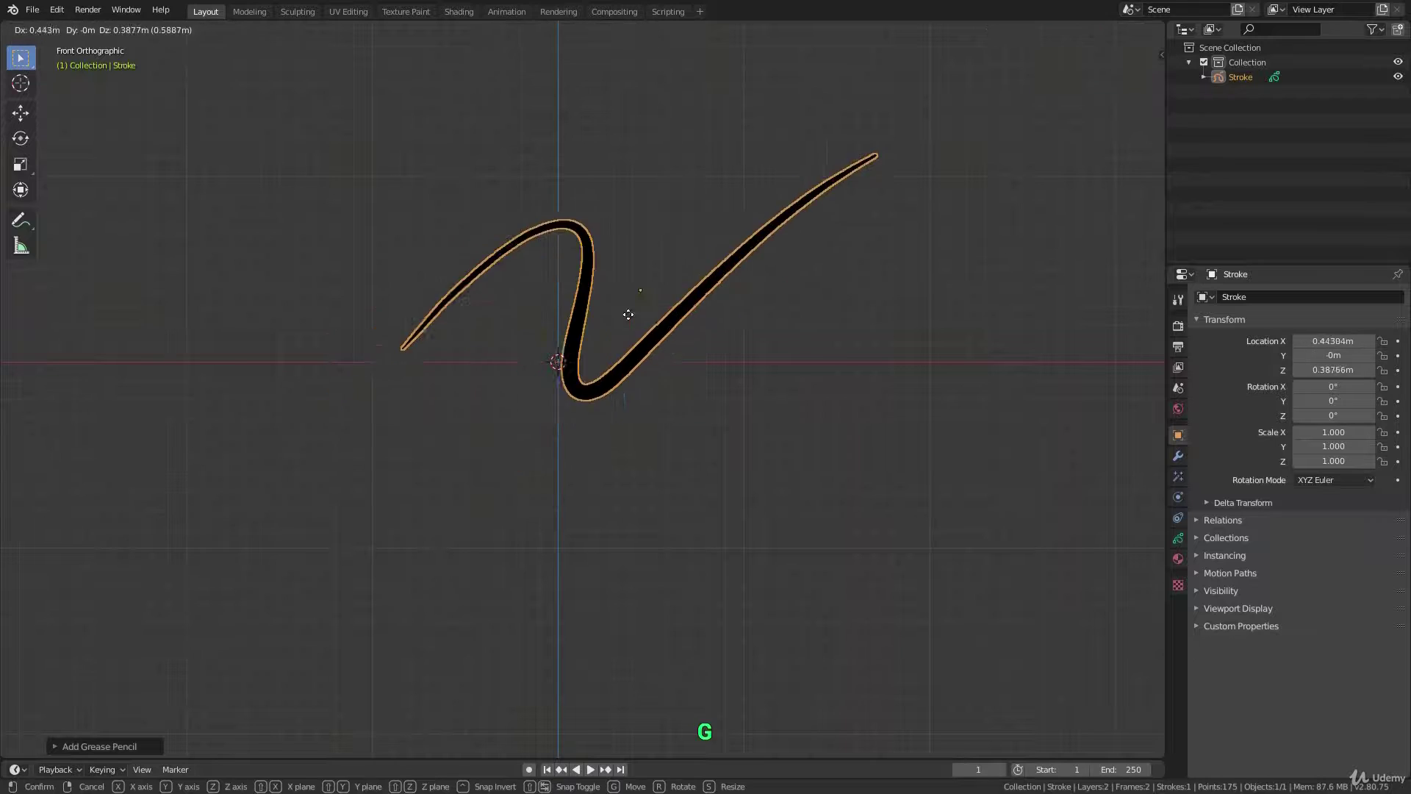
pyautogui.rightClick(486, 328)
pyautogui.moveTo(487, 328)
pyautogui.mouseDown(button='middle')
pyautogui.moveTo(422, 355)
pyautogui.moveTo(527, 355)
pyautogui.mouseUp(button='middle')
pyautogui.press('g')
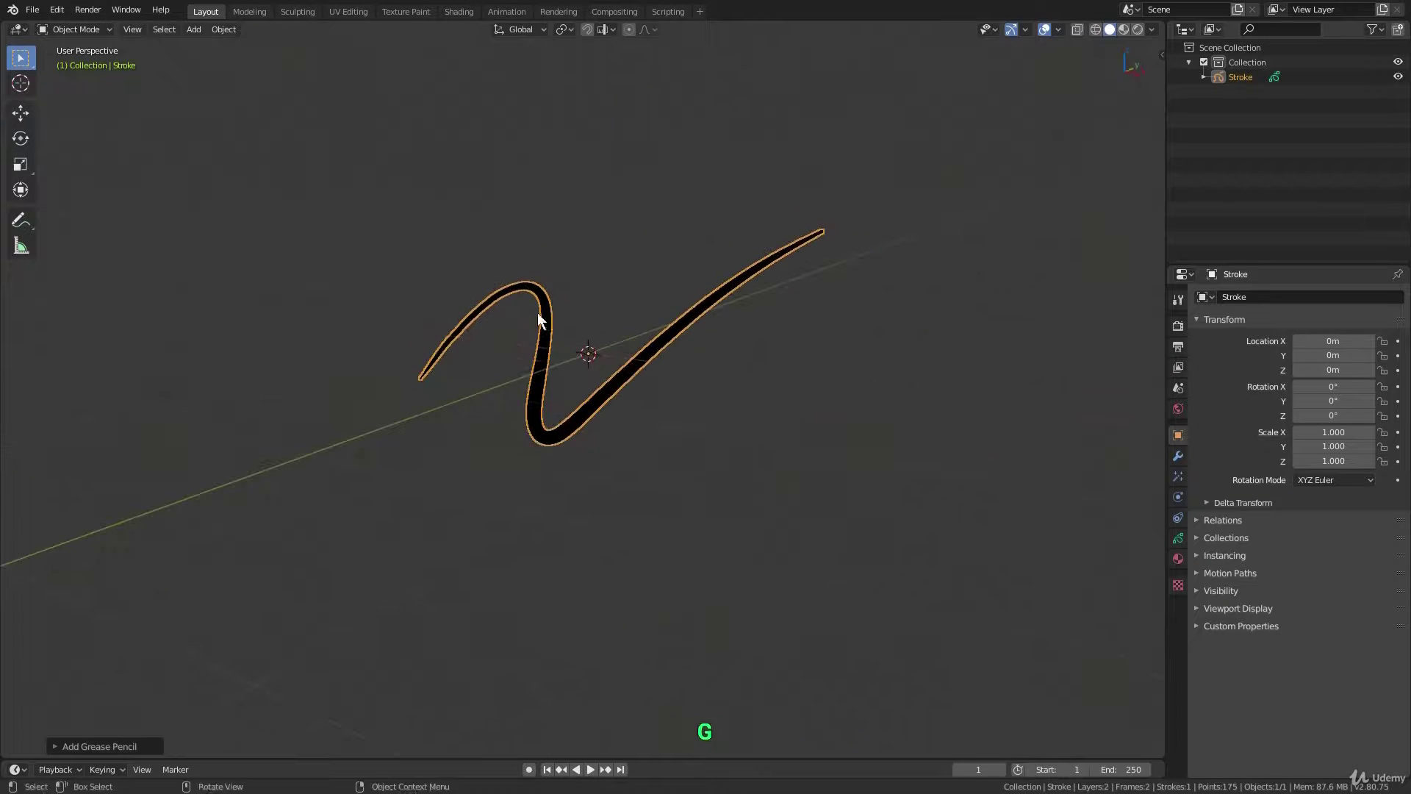
pyautogui.press('s')
pyautogui.rightClick(685, 258)
pyautogui.press('r')
pyautogui.press('r')
pyautogui.rightClick(638, 250)
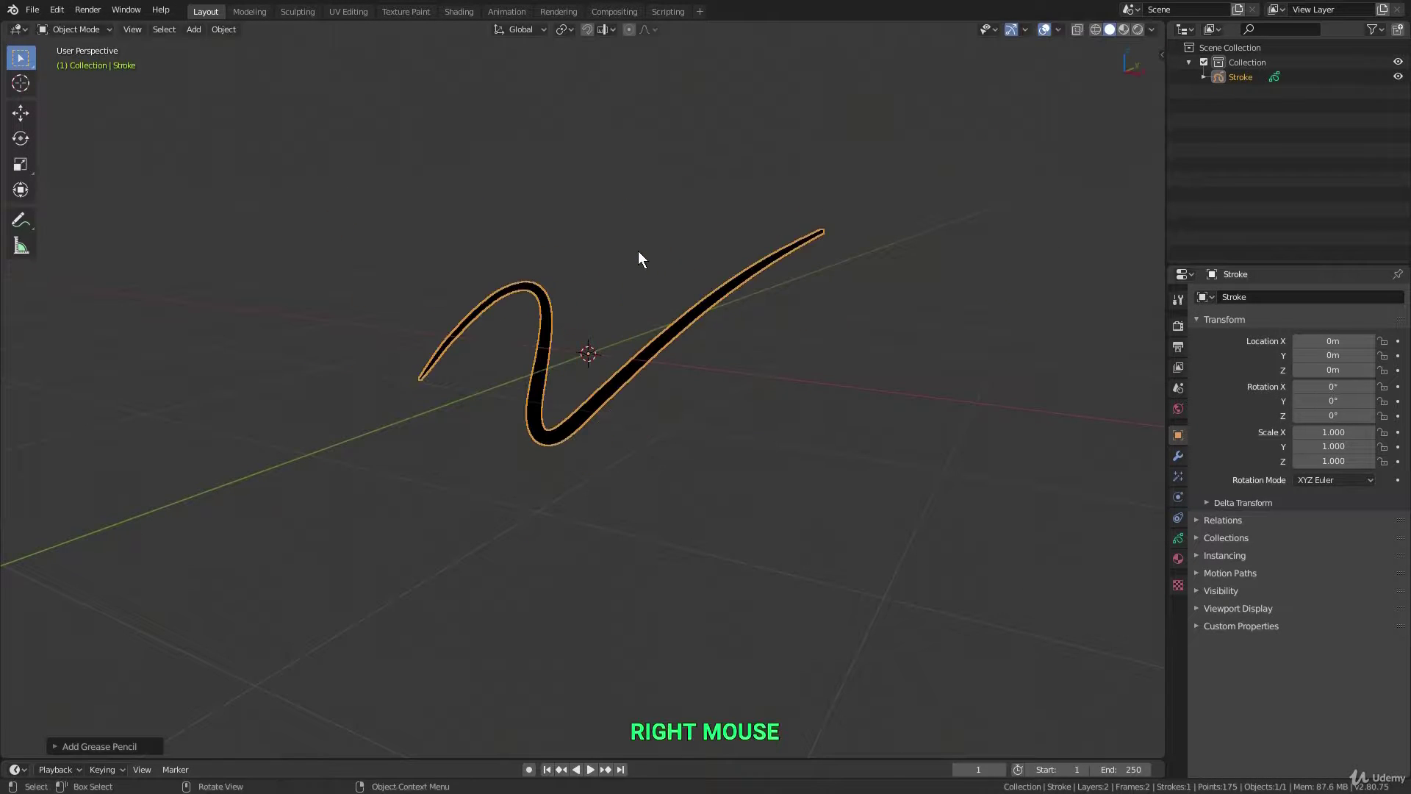
# Switch the stroke to Draw mode in front view and sketch several freehand lines around the existing stroke
pyautogui.press('KP_1')
pyautogui.keyDown('shift'); pyautogui.scroll(2, 641, 258); pyautogui.keyUp('shift')
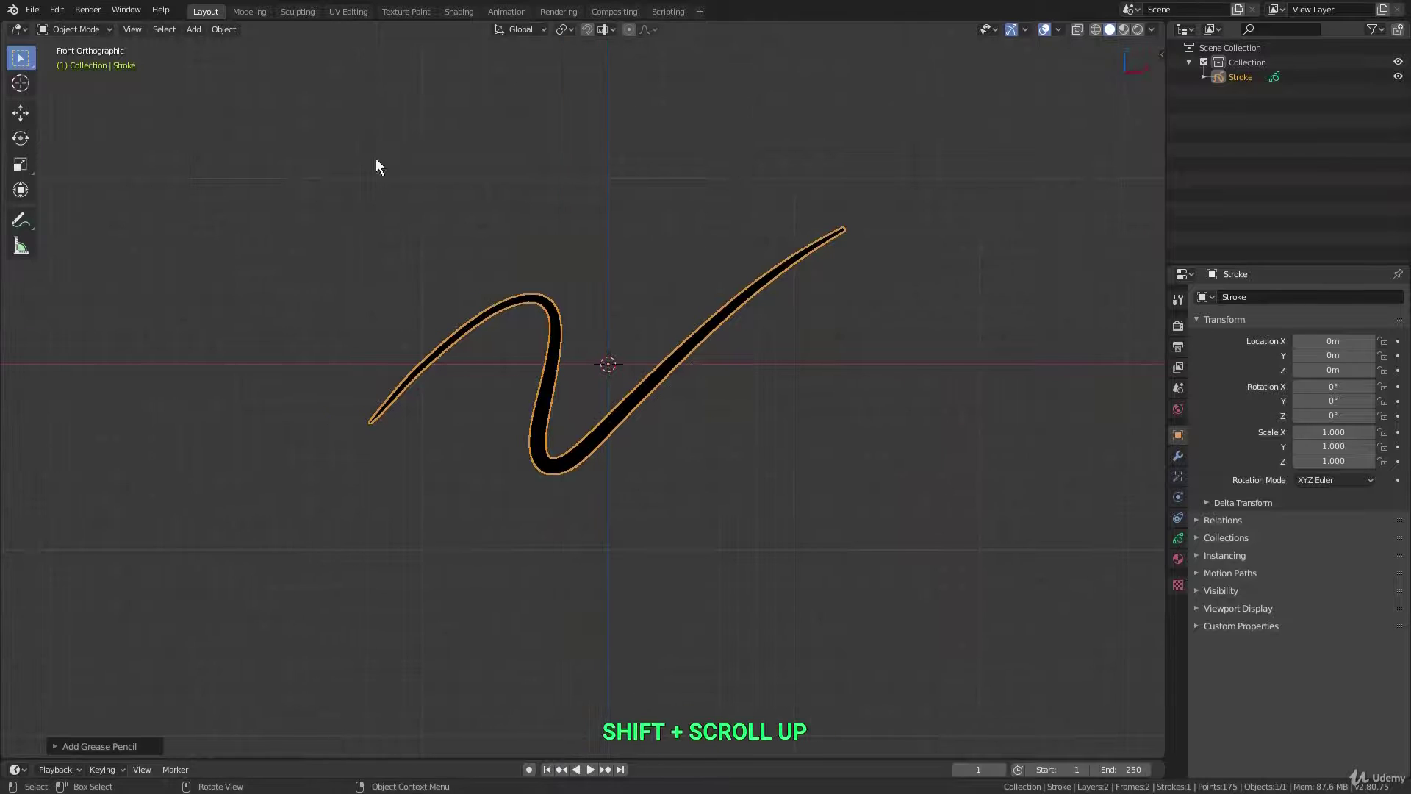
pyautogui.click(80, 29)
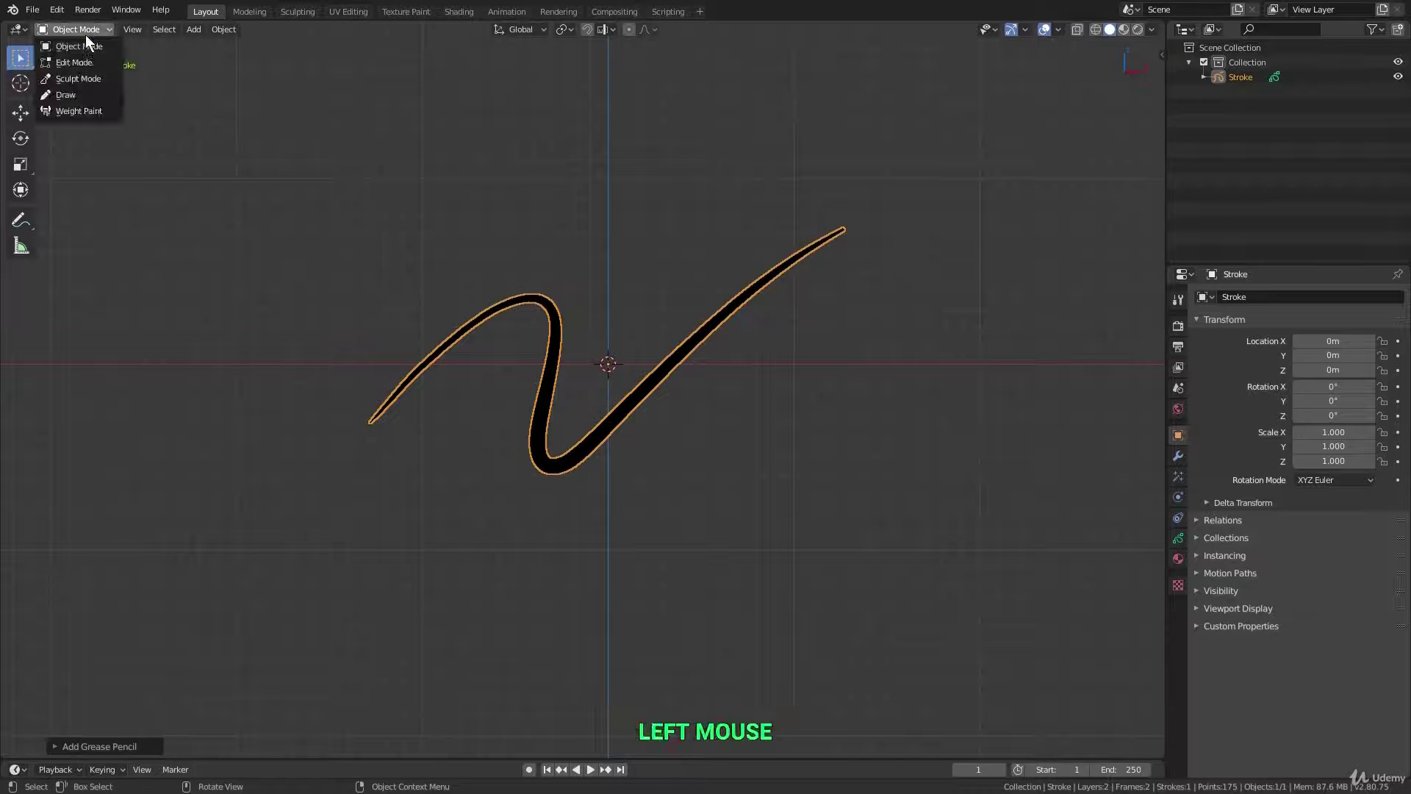
pyautogui.click(74, 91)
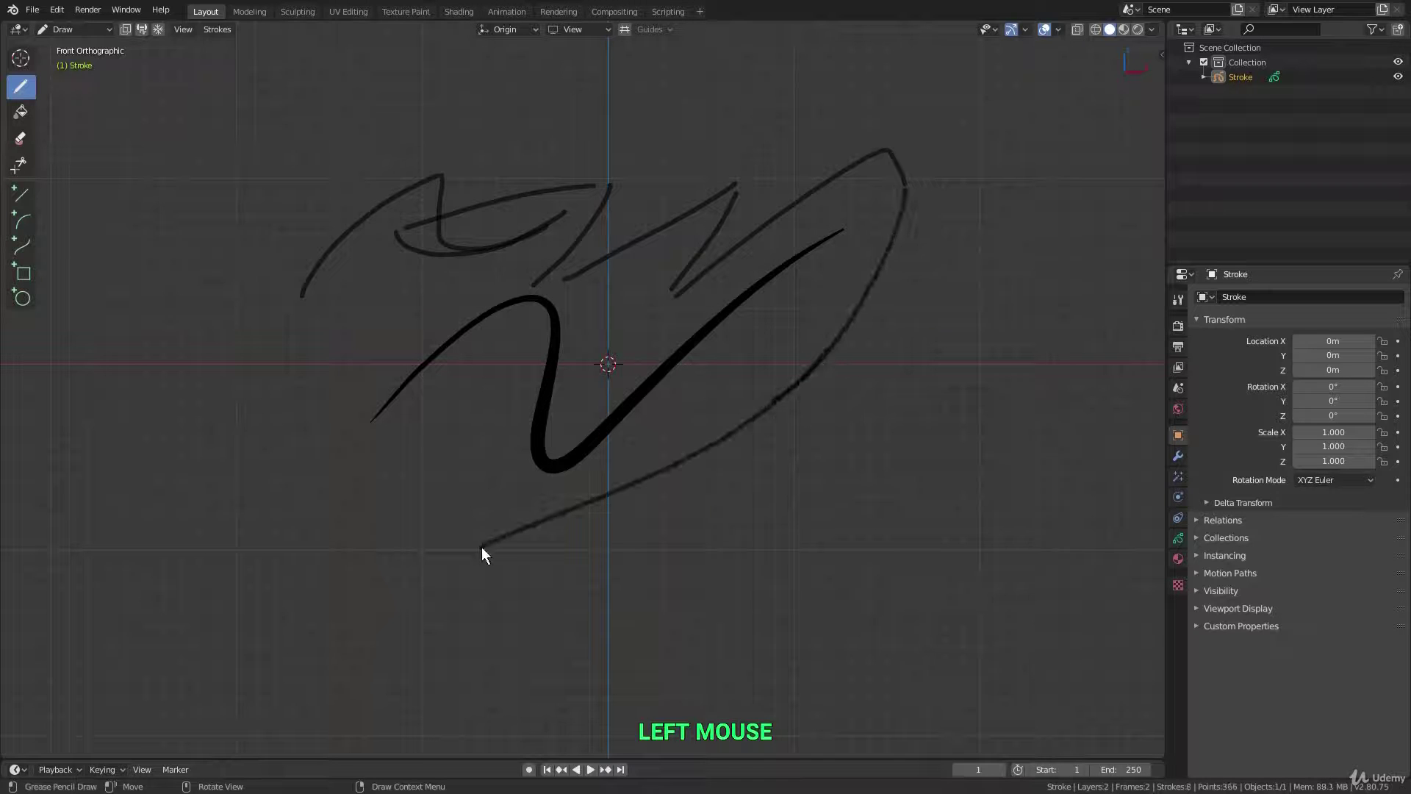
# Return to Object Mode, try moving the whole Grease Pencil drawing, and restore the front orthographic view
pyautogui.click(93, 31)
pyautogui.click(85, 43)
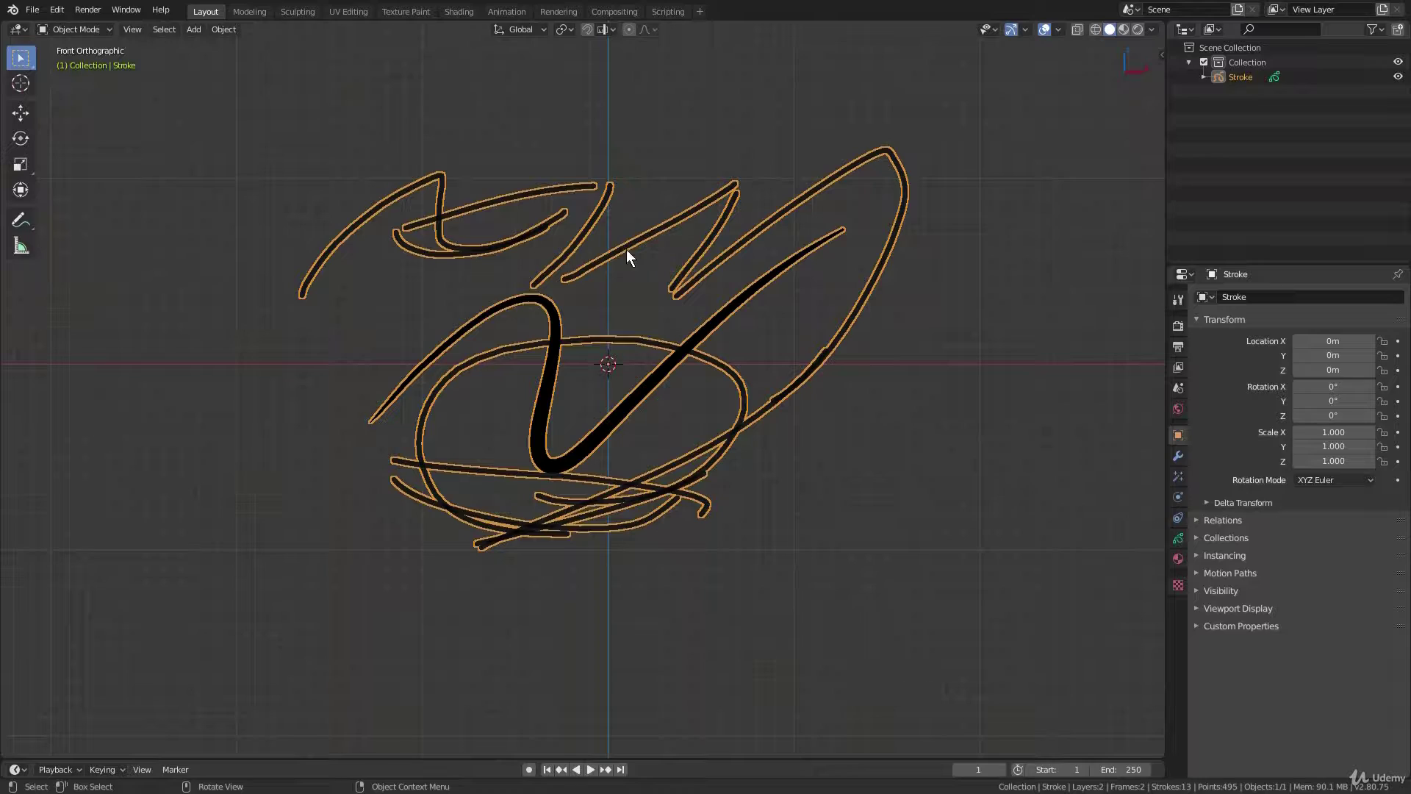
pyautogui.moveTo(633, 296); pyautogui.dragTo(591, 346, button='middle')
pyautogui.press('g')
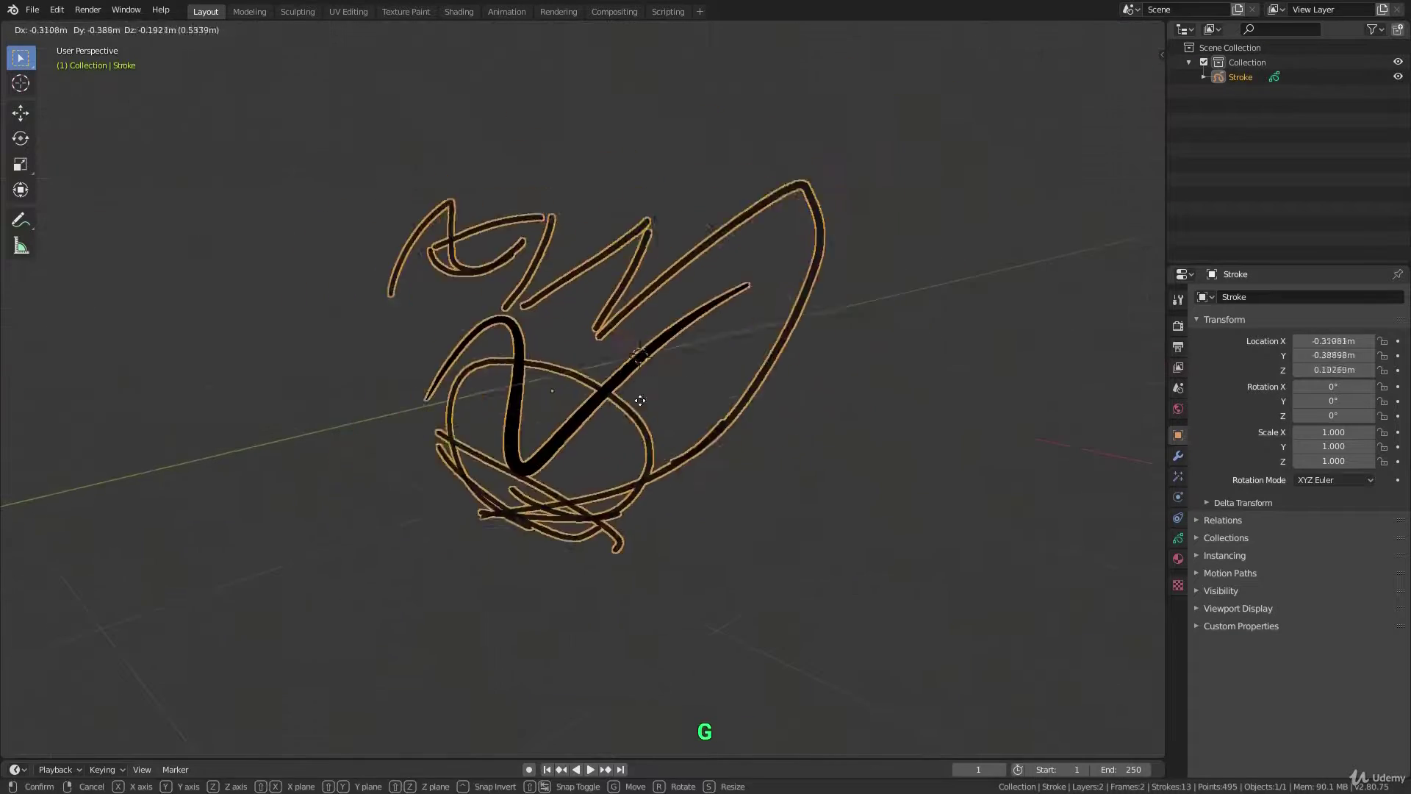
pyautogui.rightClick(699, 345)
pyautogui.press('KP_1')
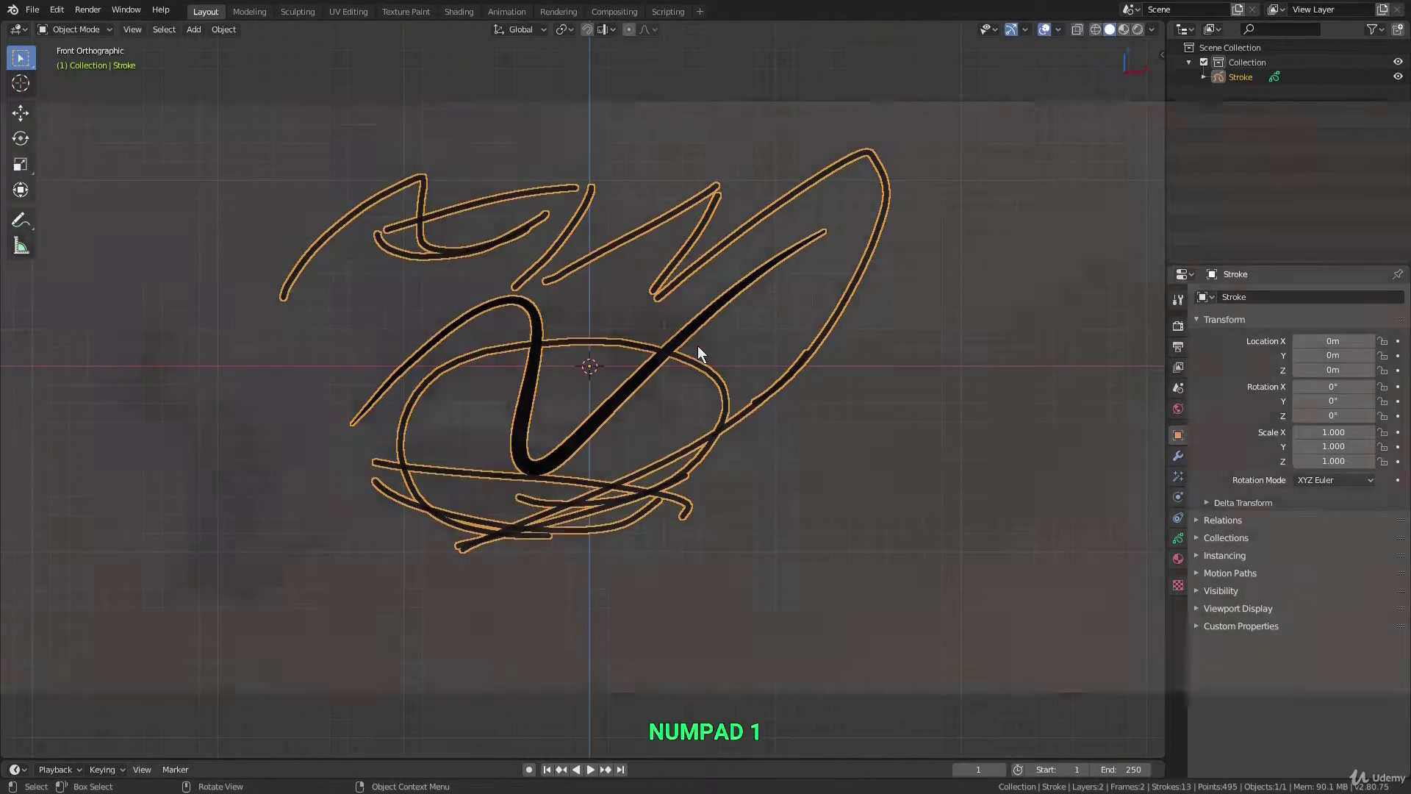